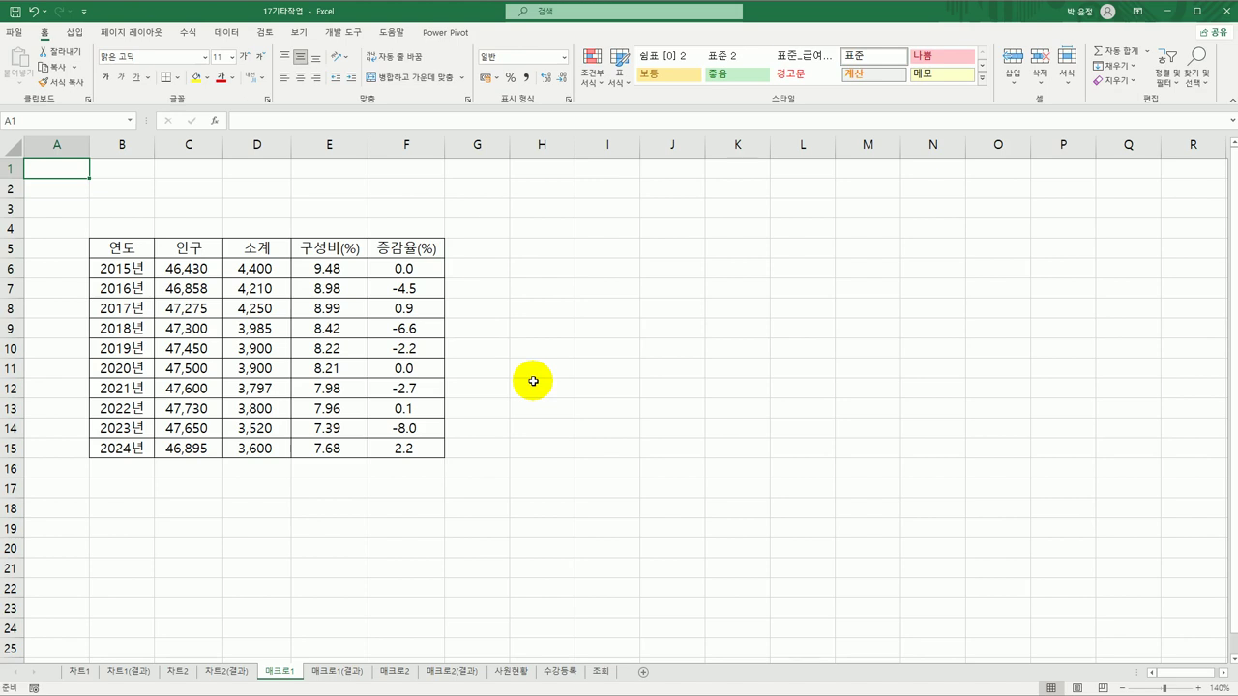
left_click(568, 233)
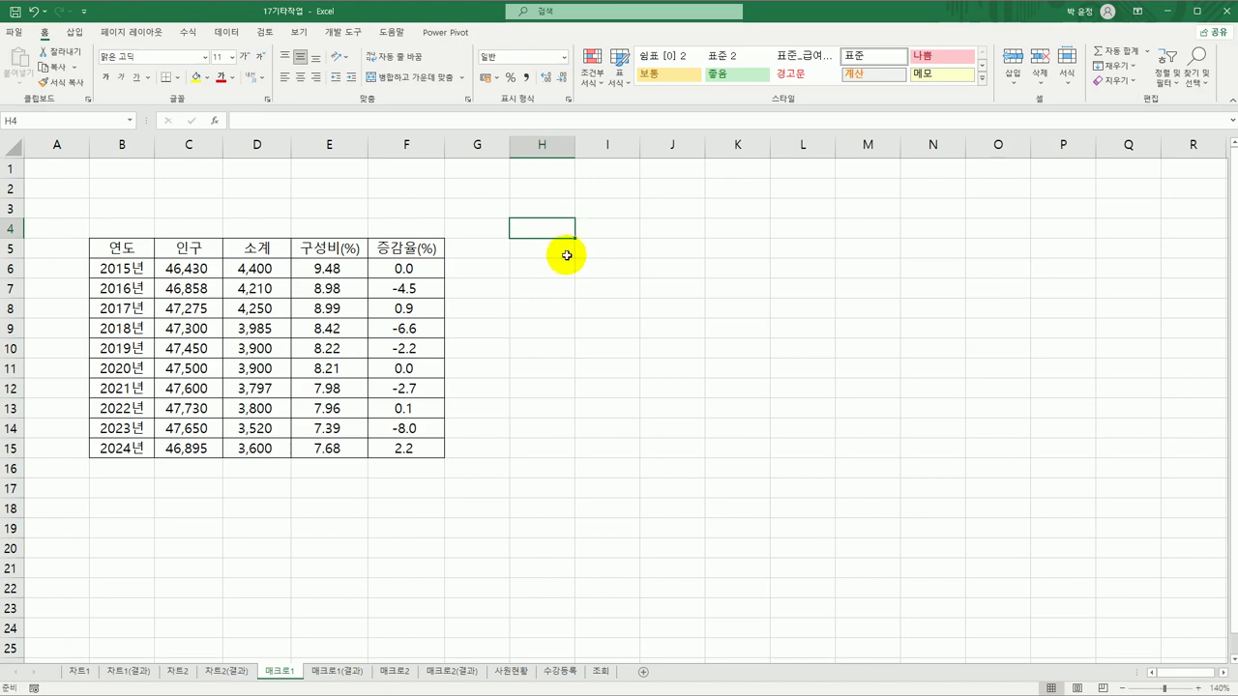
left_click(567, 254)
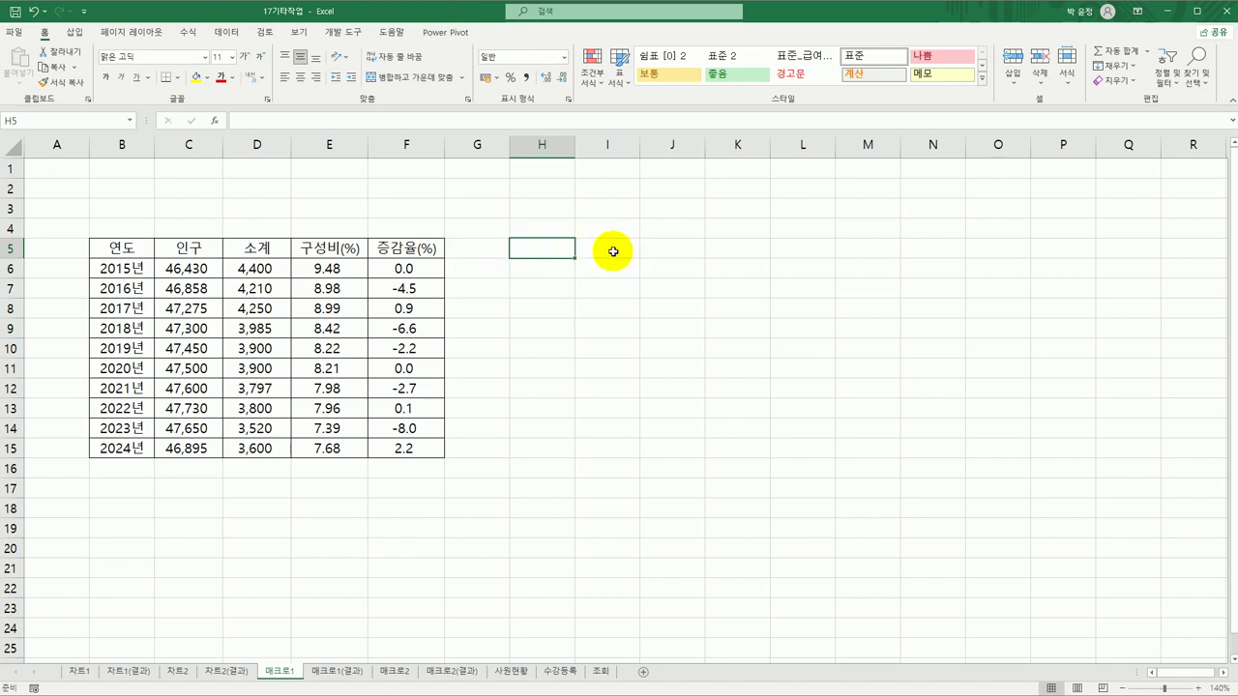
left_click(608, 249)
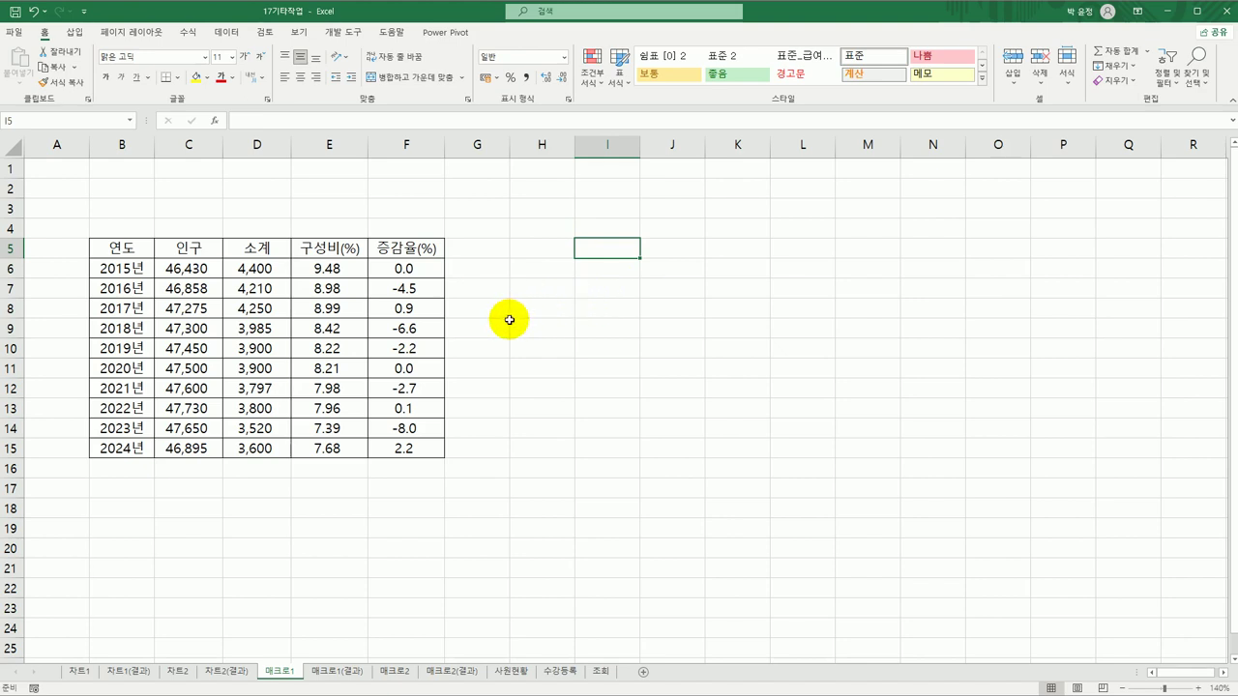
left_click_drag(411, 269, 401, 451)
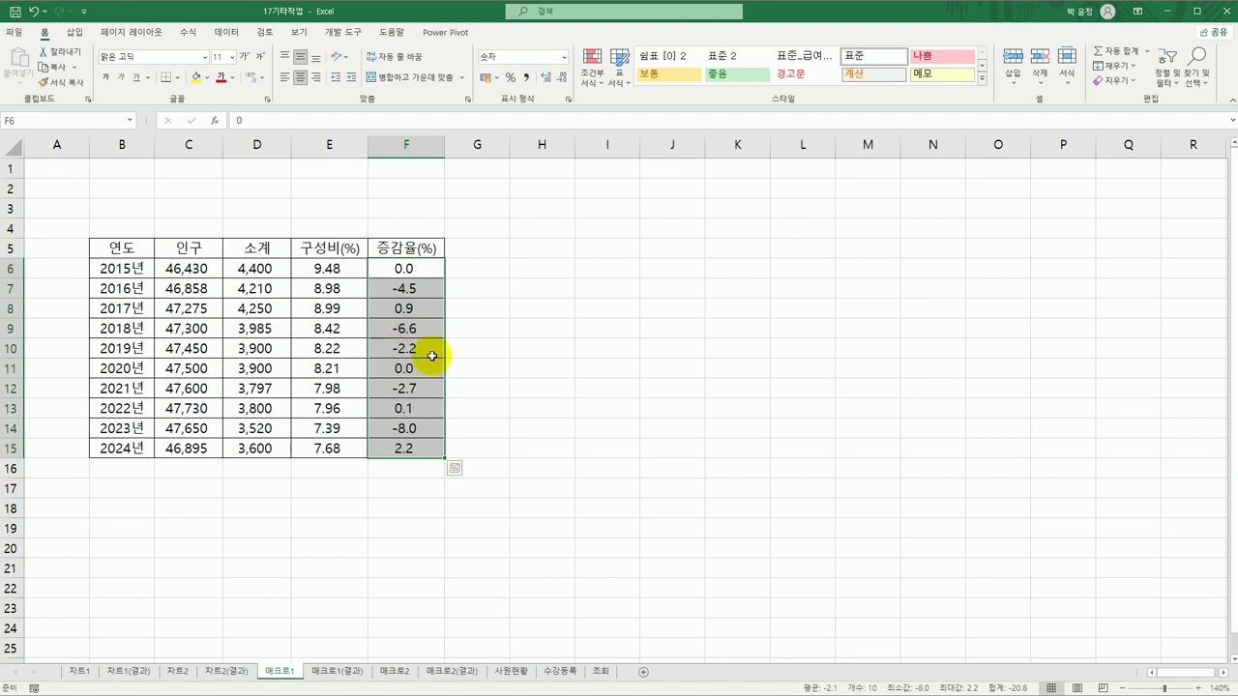
left_click(631, 289)
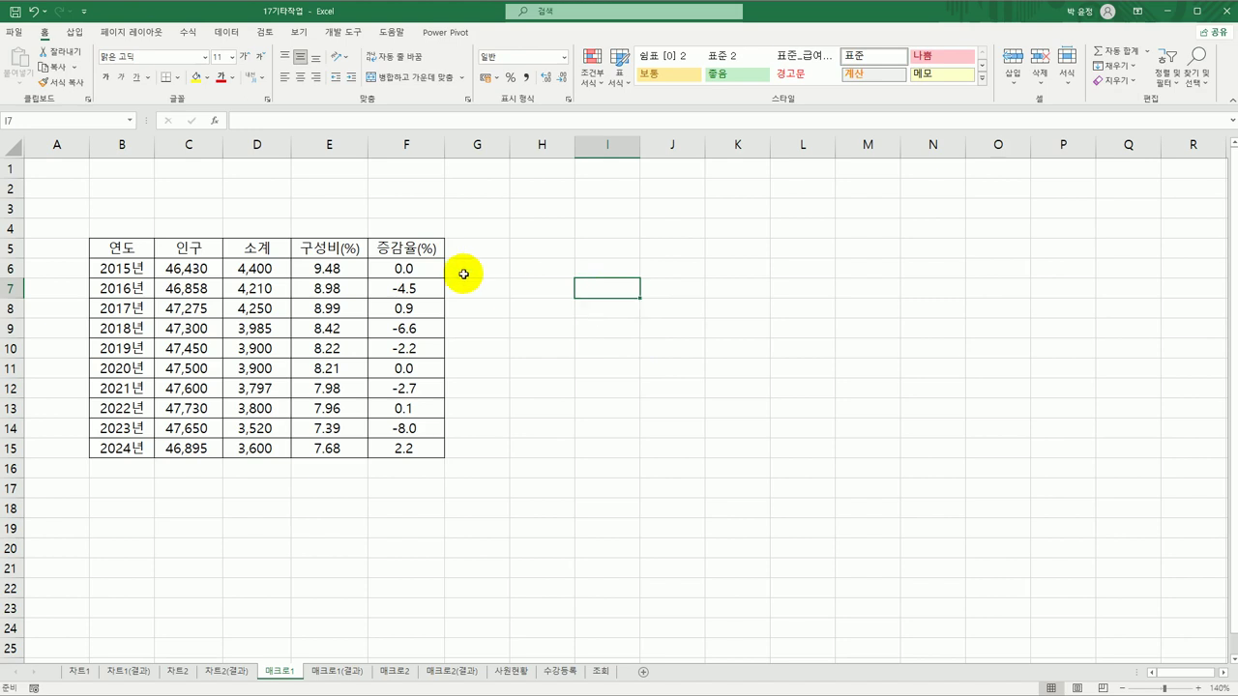
Check in the ribbon customization options whether the 개발 도구 main tab is enabled
left_click(350, 34)
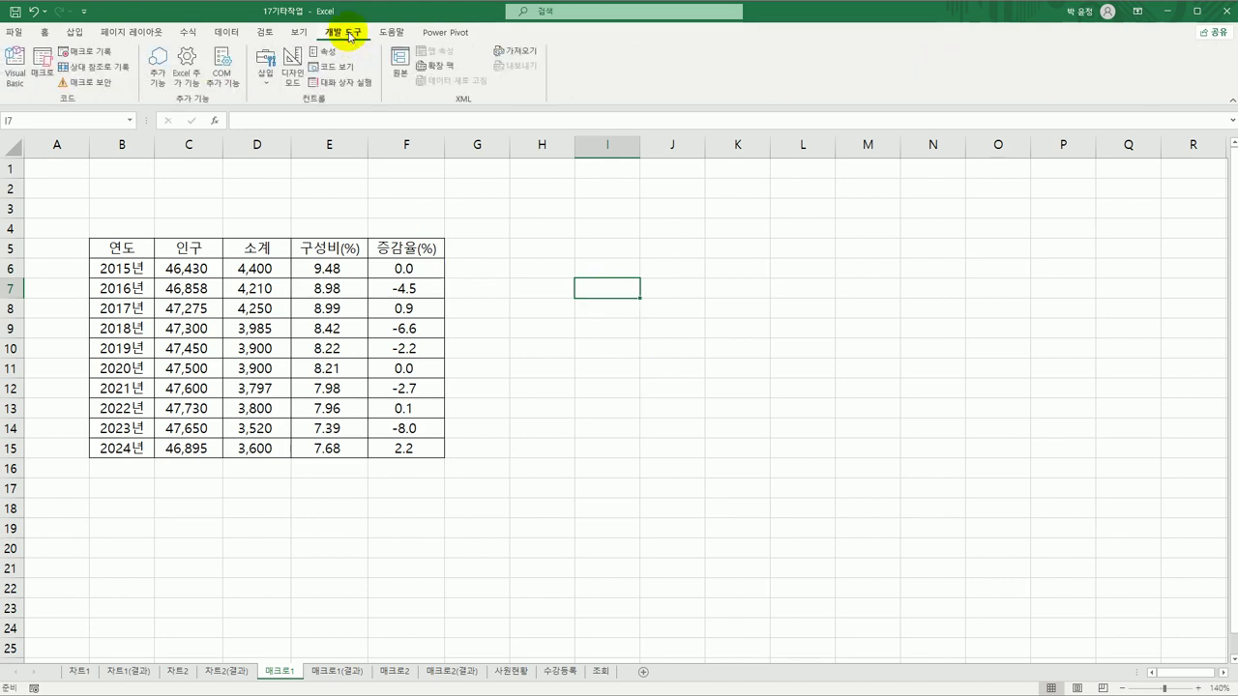
left_click(15, 31)
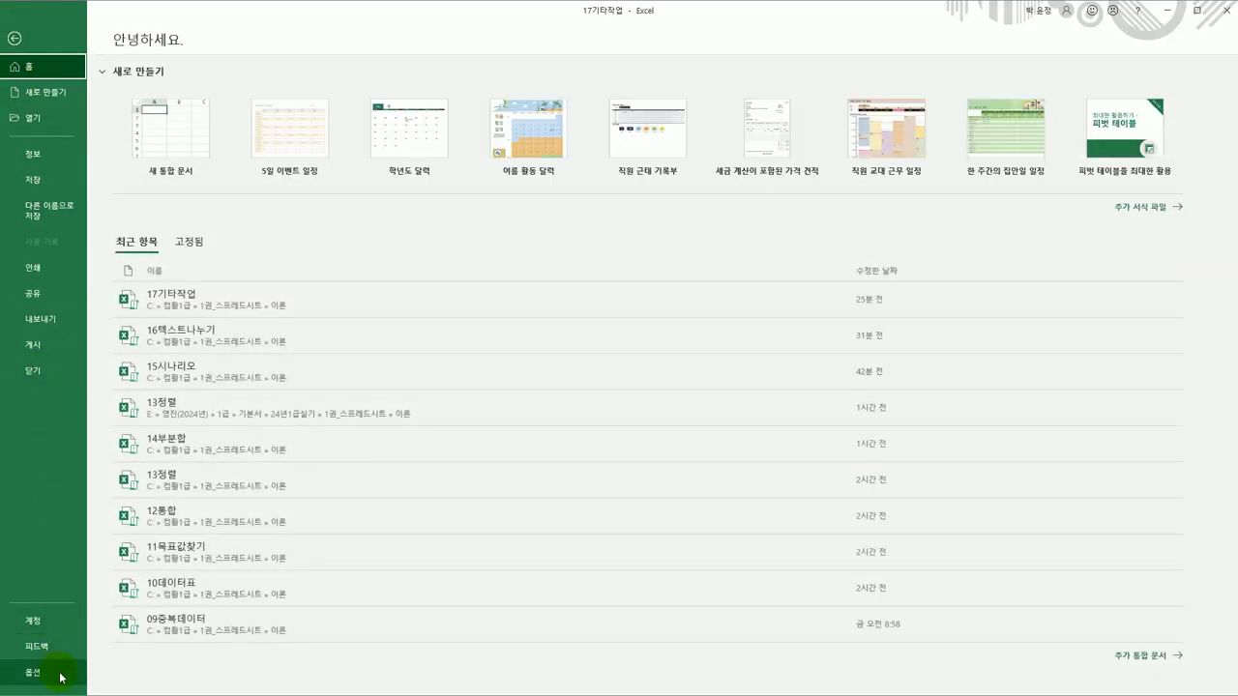
left_click(60, 675)
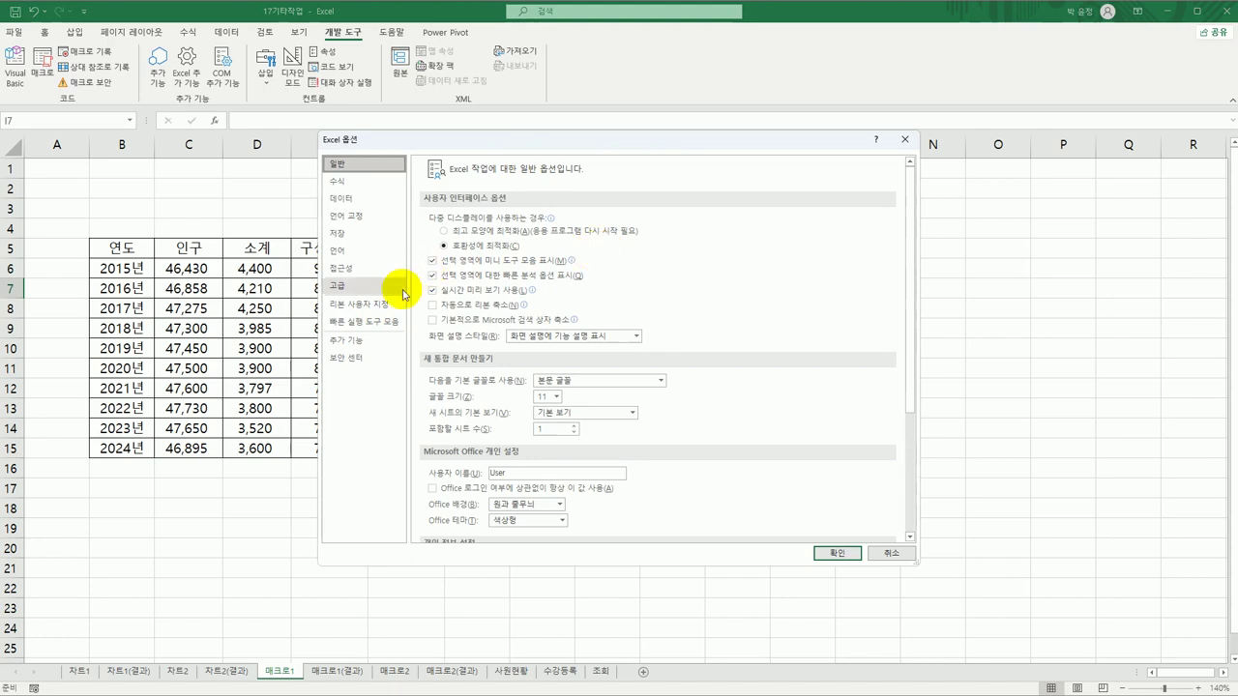
left_click(391, 304)
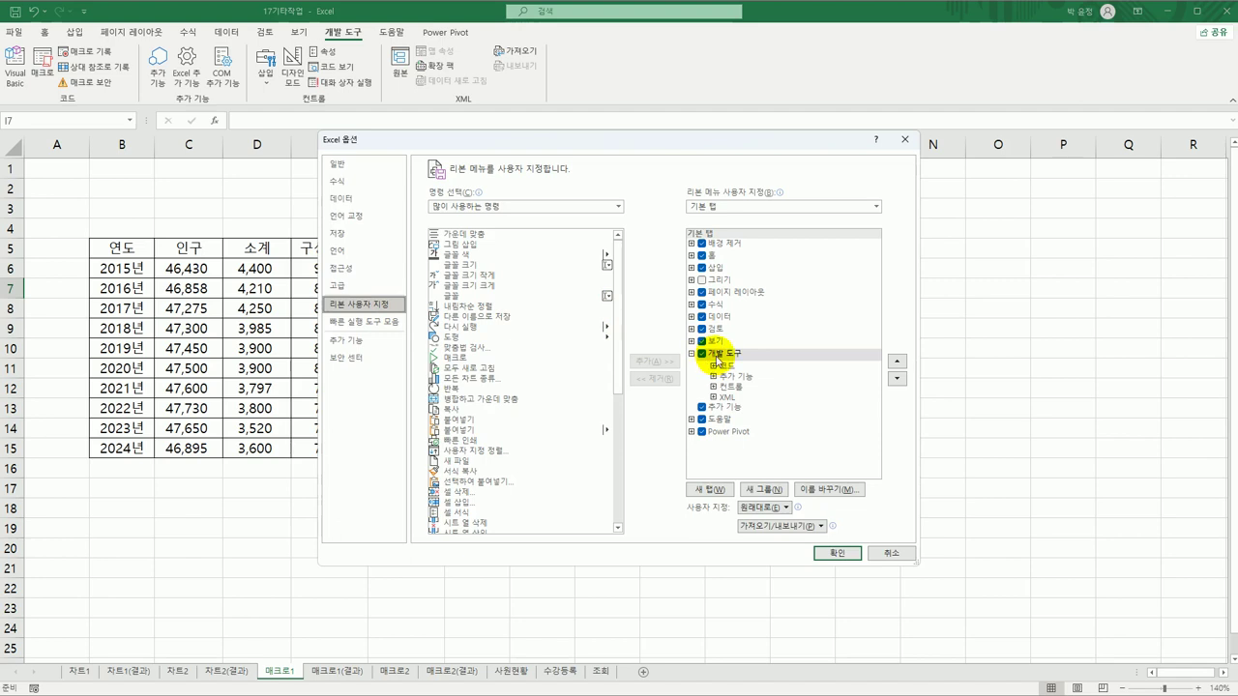
left_click(838, 552)
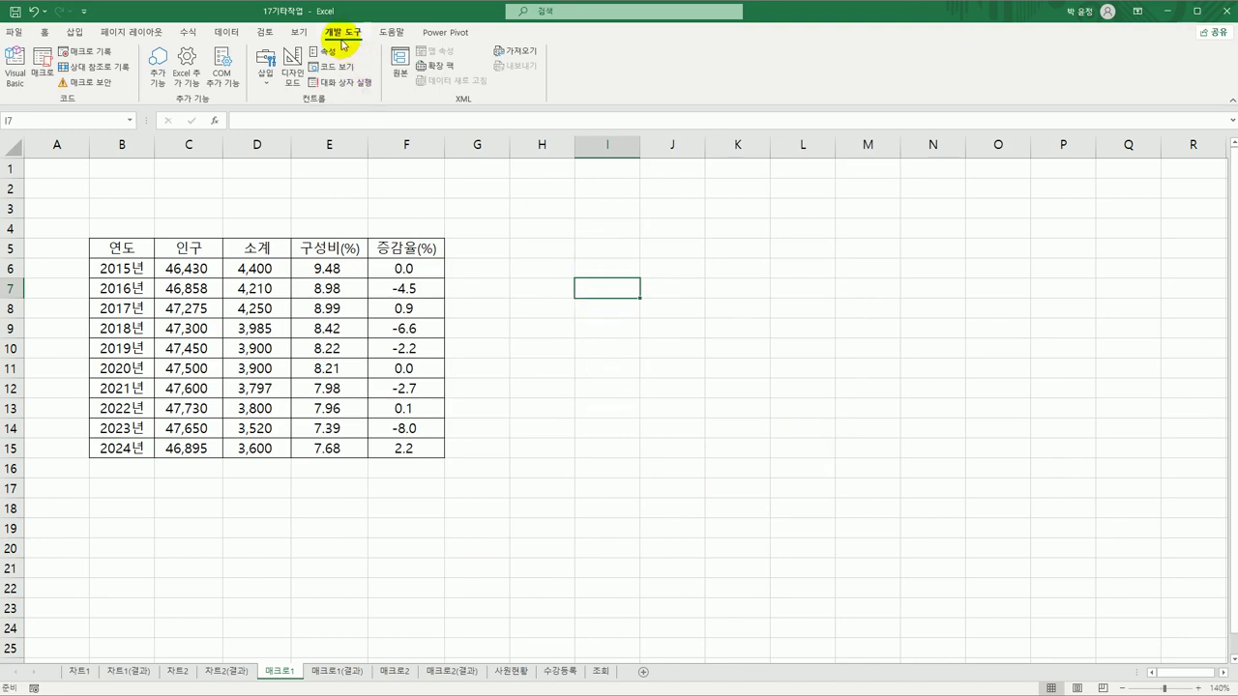
Start recording a macro named 서식적용, stored in the current workbook (현재 통합 문서)
left_click(104, 58)
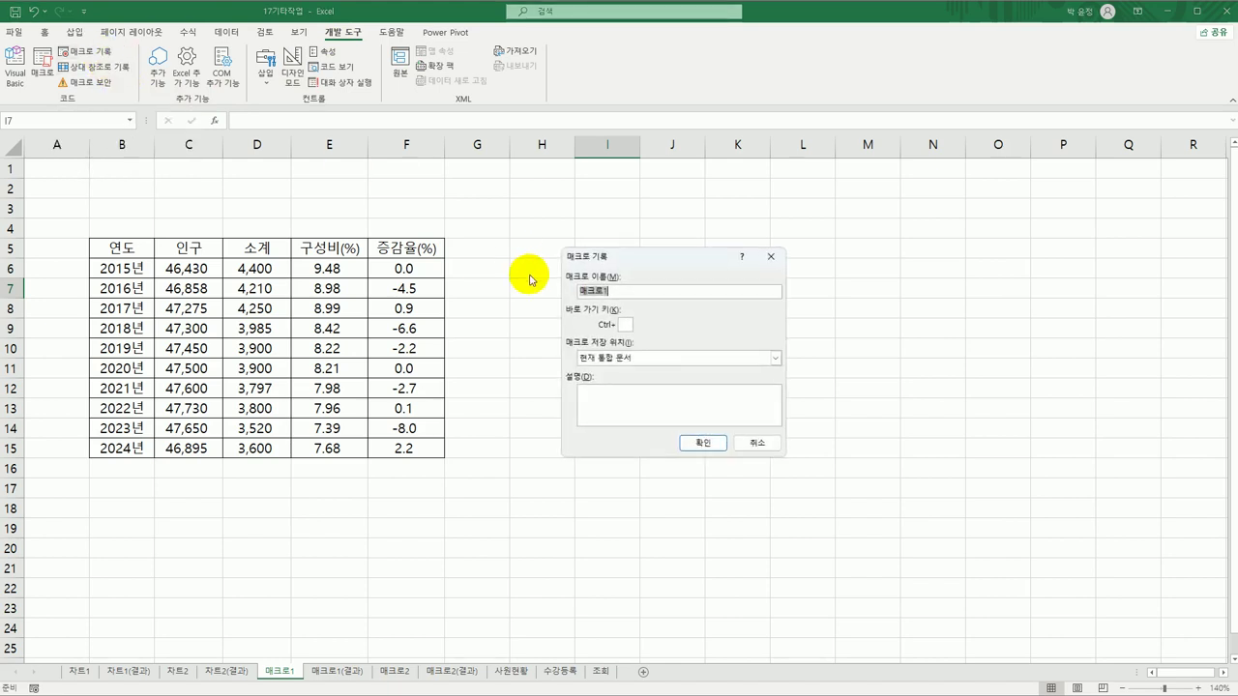
left_click_drag(652, 258, 633, 233)
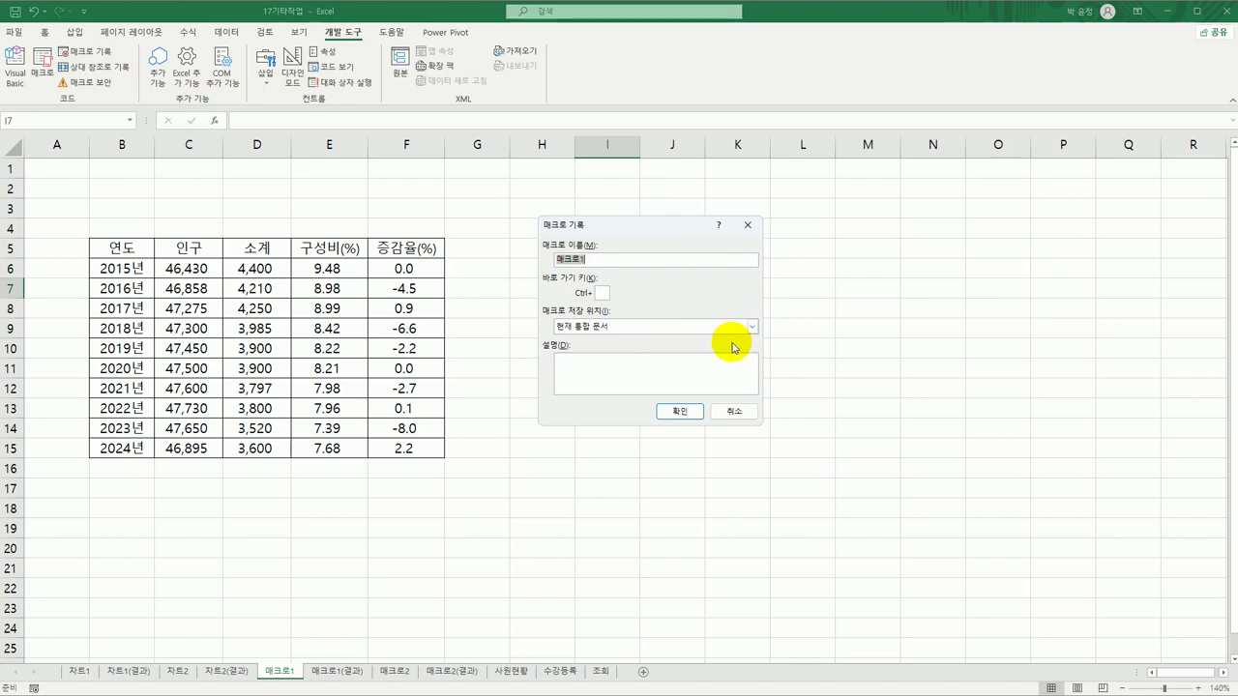
type("서식적용")
left_click(695, 410)
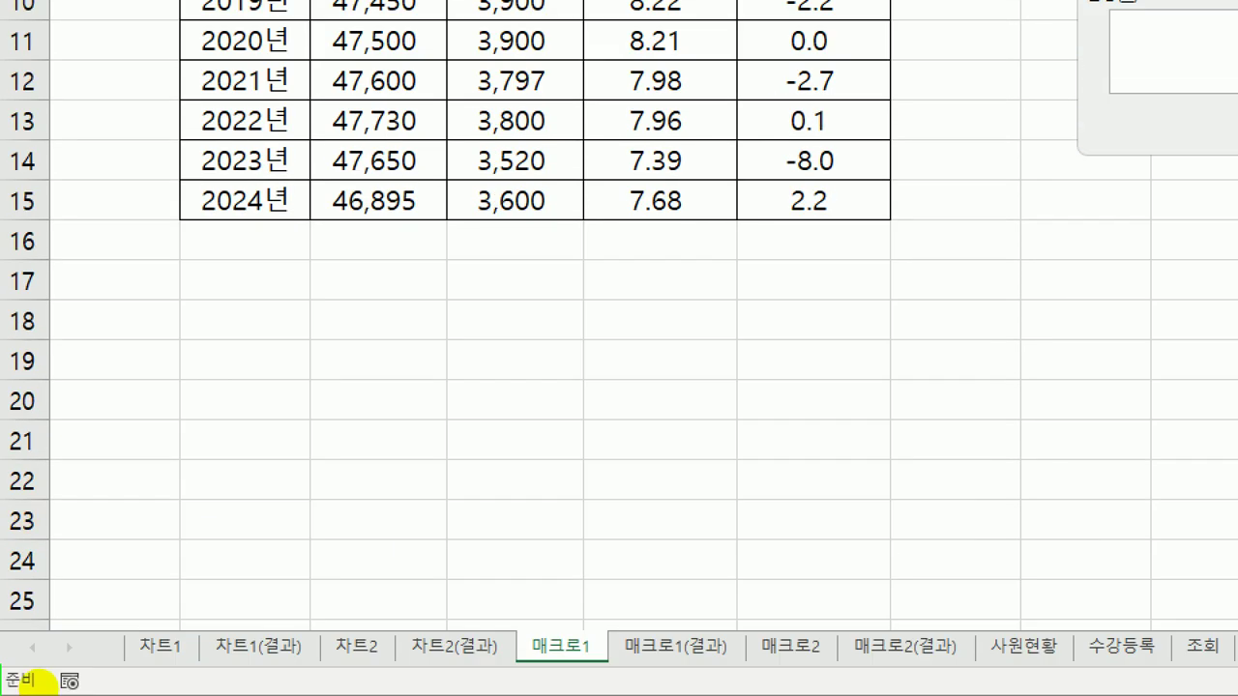
left_click_drag(104, 693, 52, 690)
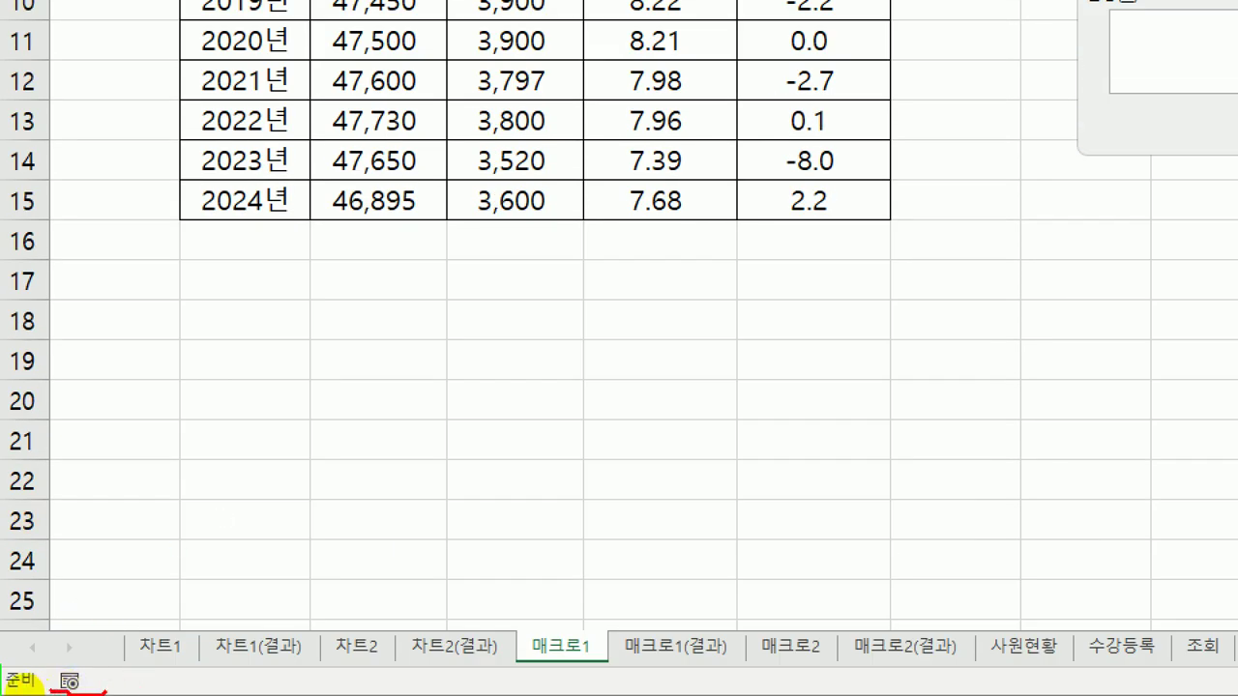
mouse_move(56, 646)
left_mouse_down()
mouse_move(106, 682)
mouse_move(58, 668)
left_mouse_up()
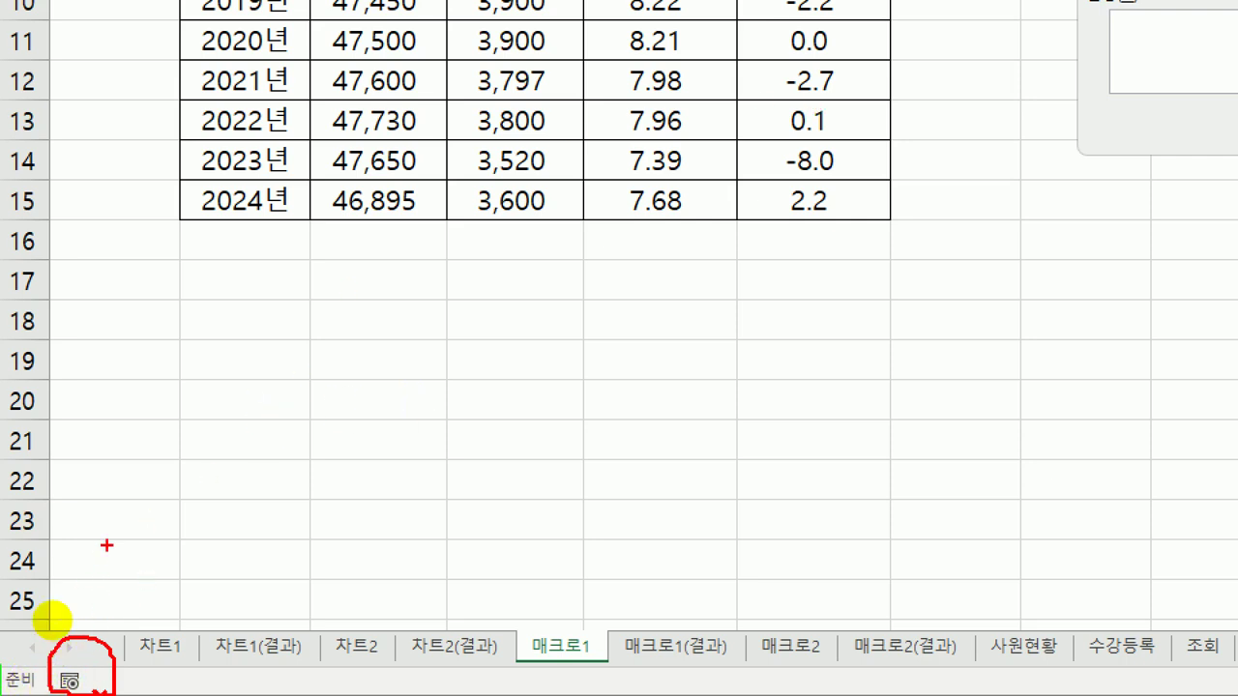
mouse_move(106, 546)
left_mouse_down()
mouse_move(110, 585)
mouse_move(144, 542)
mouse_move(109, 538)
left_mouse_up()
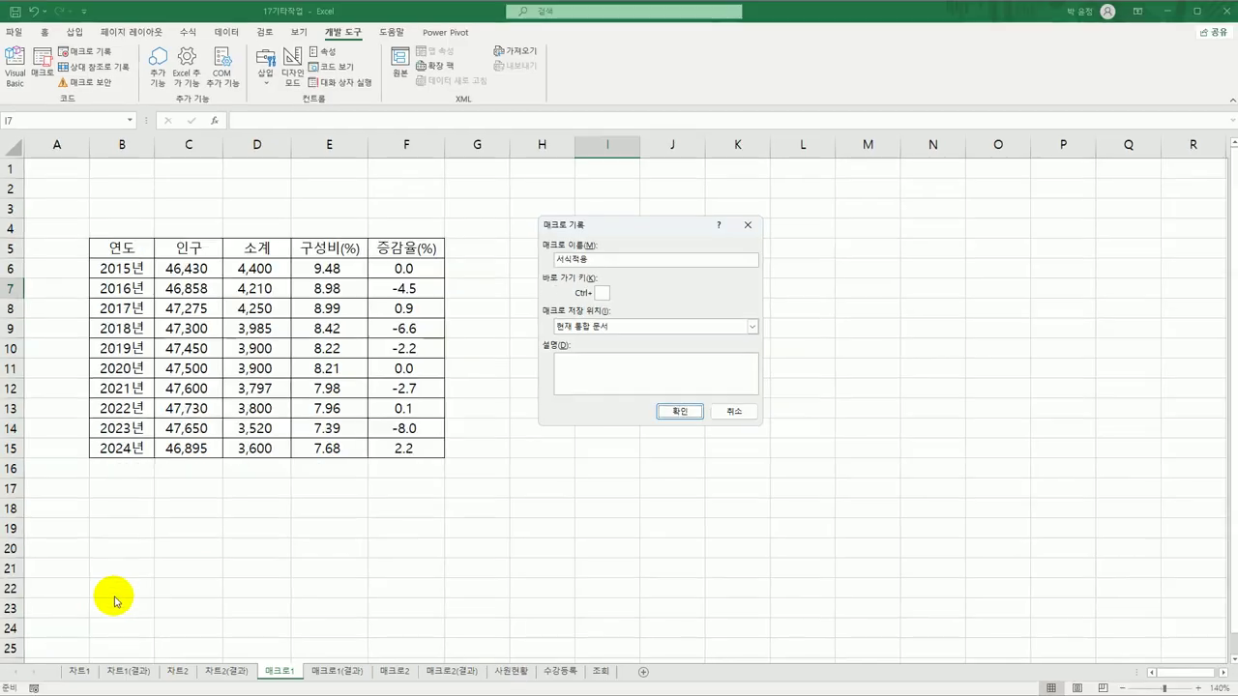
left_click_drag(620, 227, 646, 205)
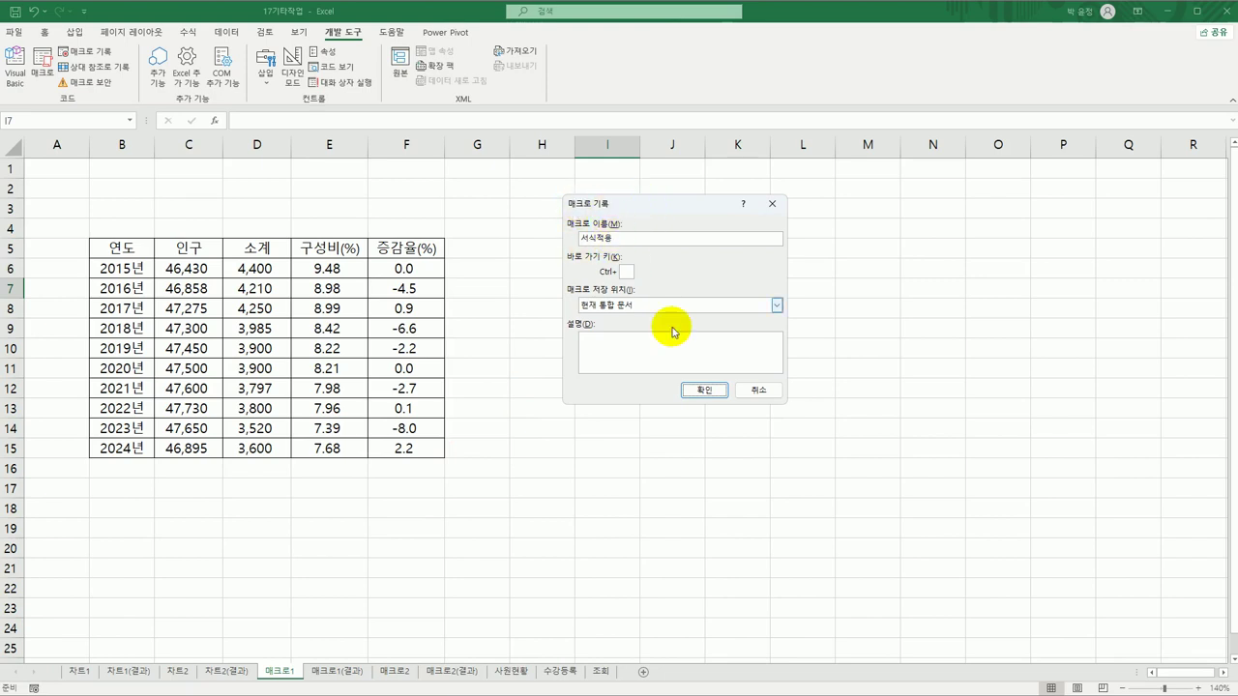
left_click(703, 390)
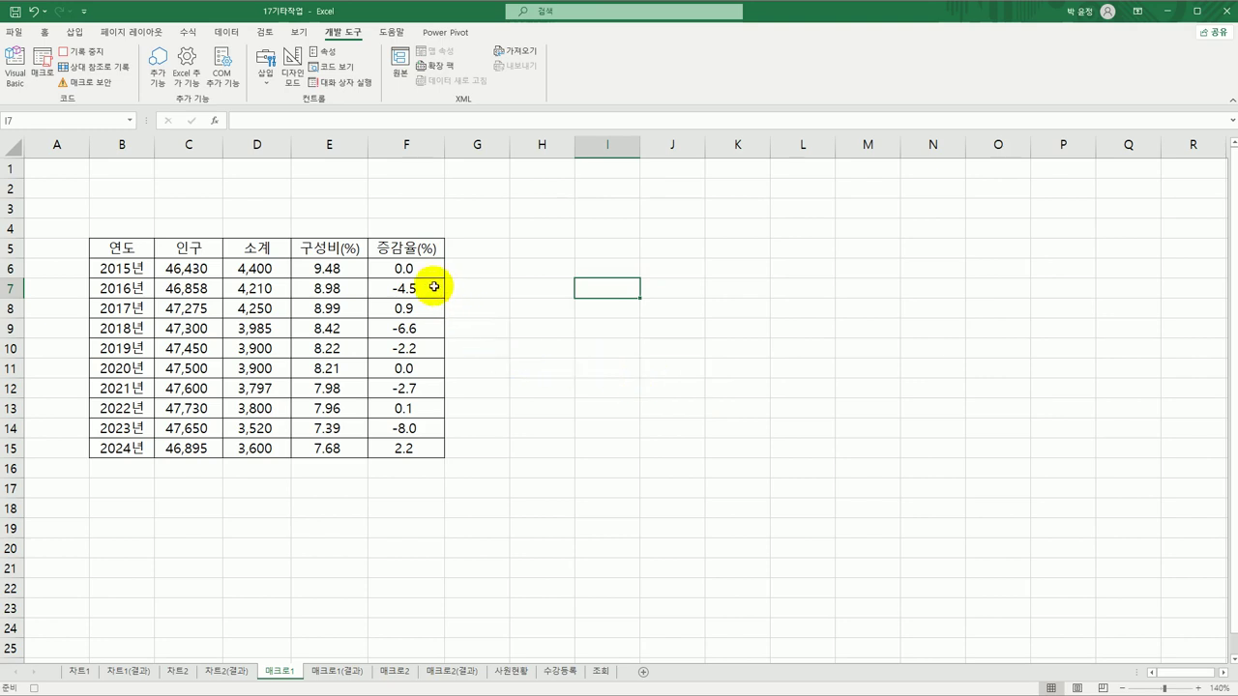
Open the cell format settings for the 증감율(%) values in F6:F15 and choose the 사용자 지정 number category
left_click_drag(416, 268, 405, 457)
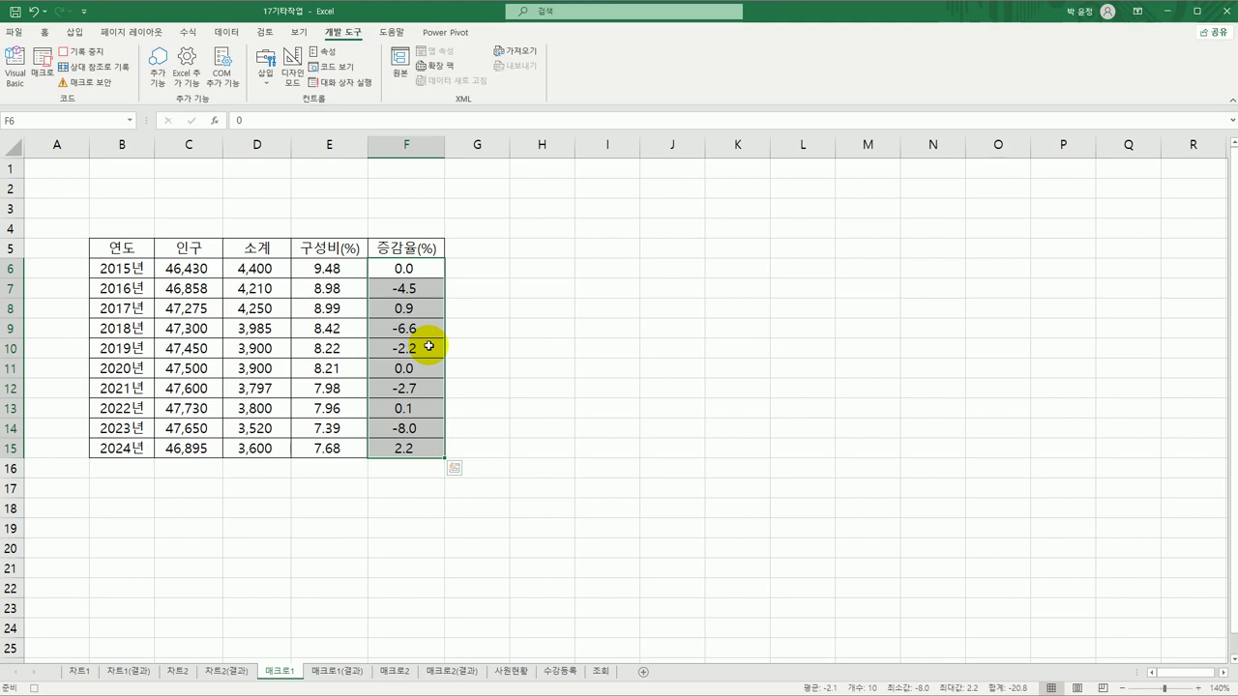
right_click(427, 266)
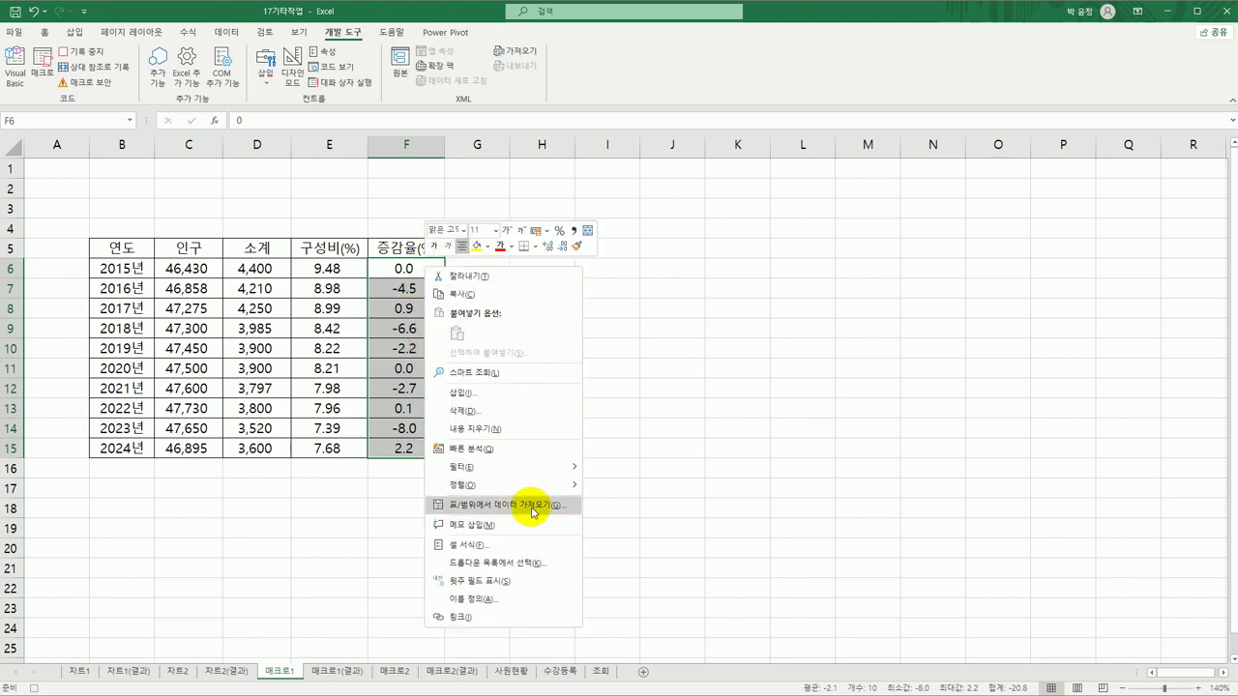
left_click(538, 547)
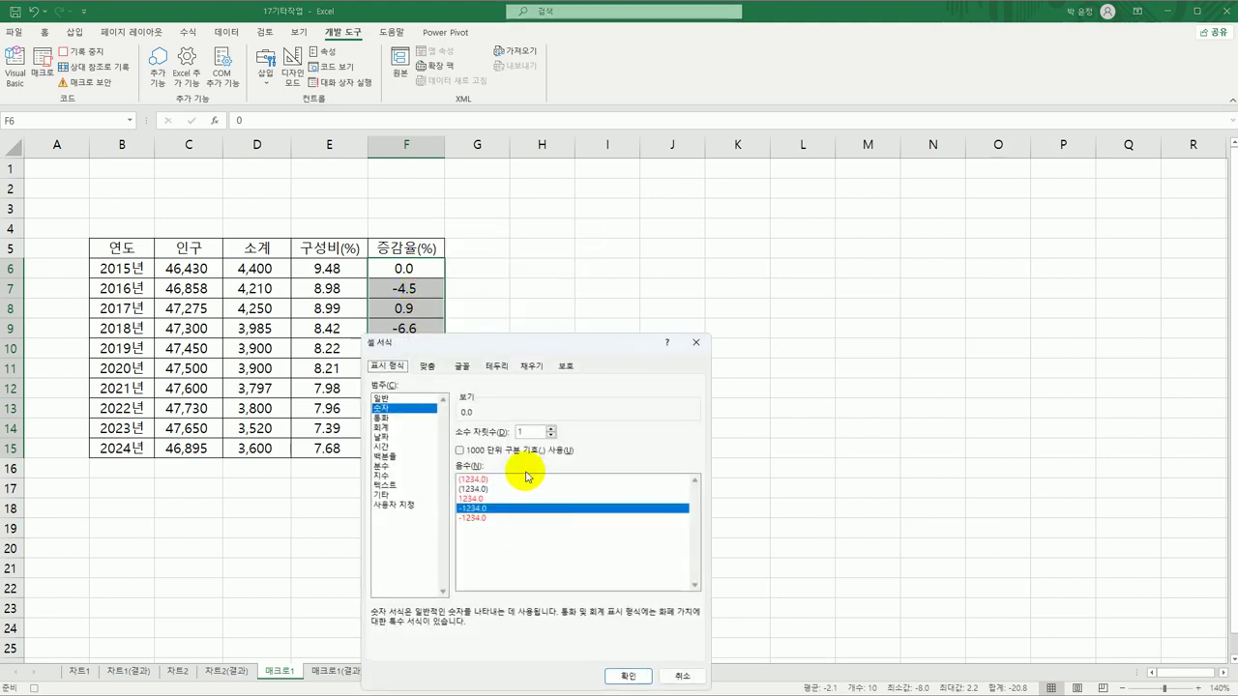
left_click_drag(526, 340, 655, 177)
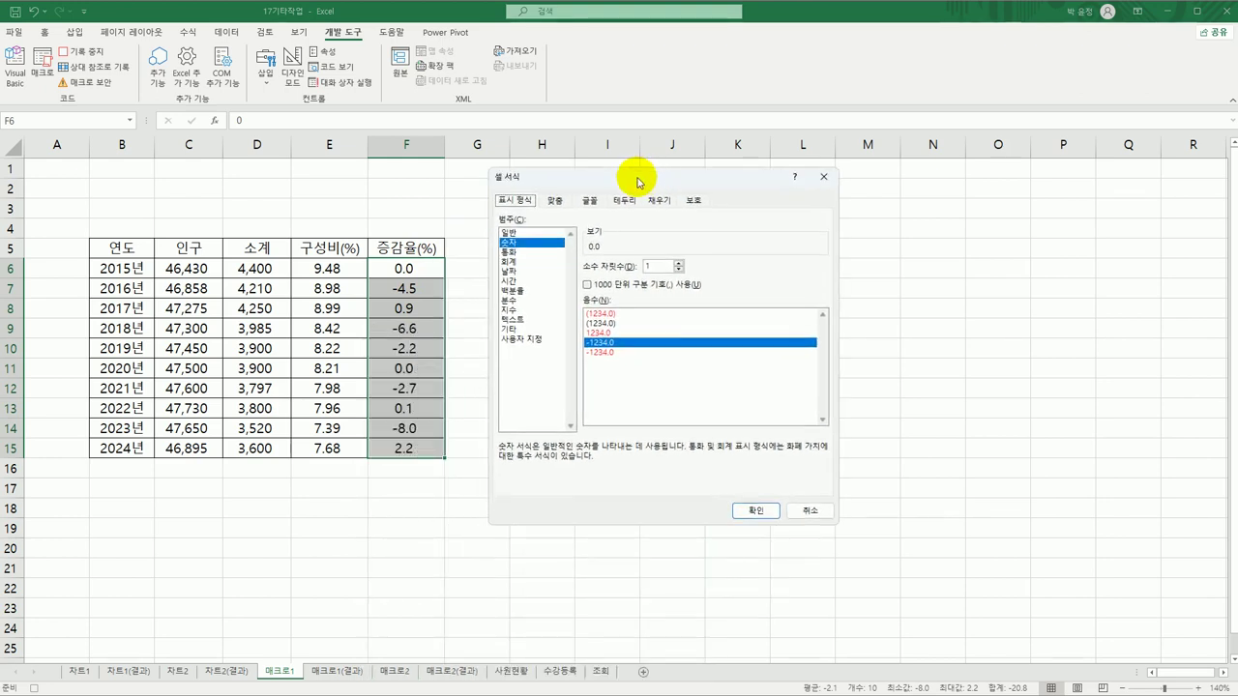
left_click(541, 342)
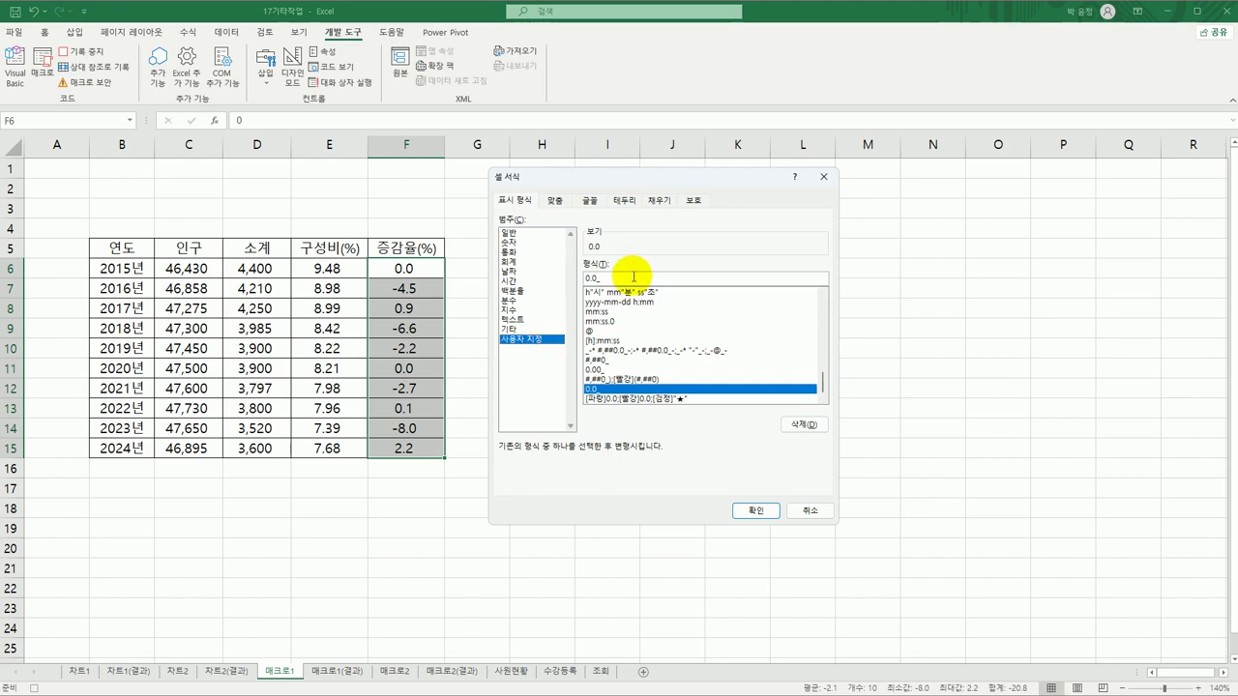
key("BackSpace")
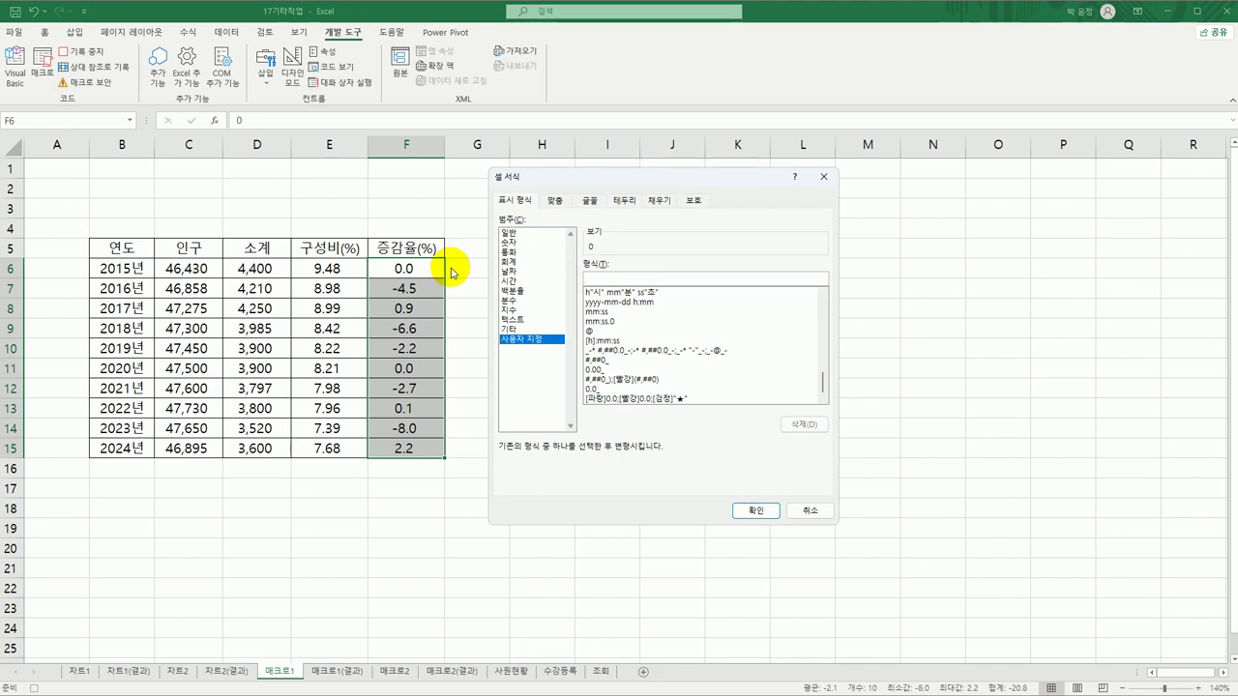
type("양수;음수;0;문자")
key("ctrl+a")
key("BackSpace")
Enter [파랑]0.0;[빨강]0.0; as the positive and negative sections of the custom number format
type("[파랑]")
type("0.0")
left_click_drag(631, 171, 592, 164)
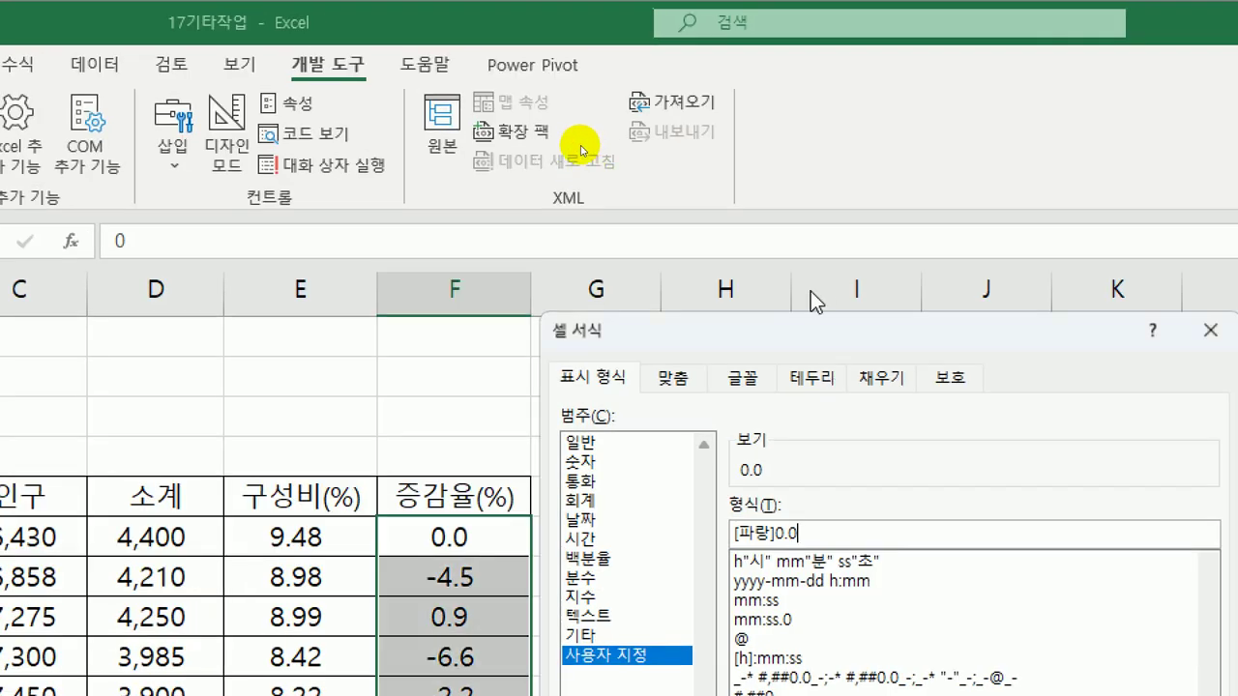
left_click_drag(787, 336, 489, 130)
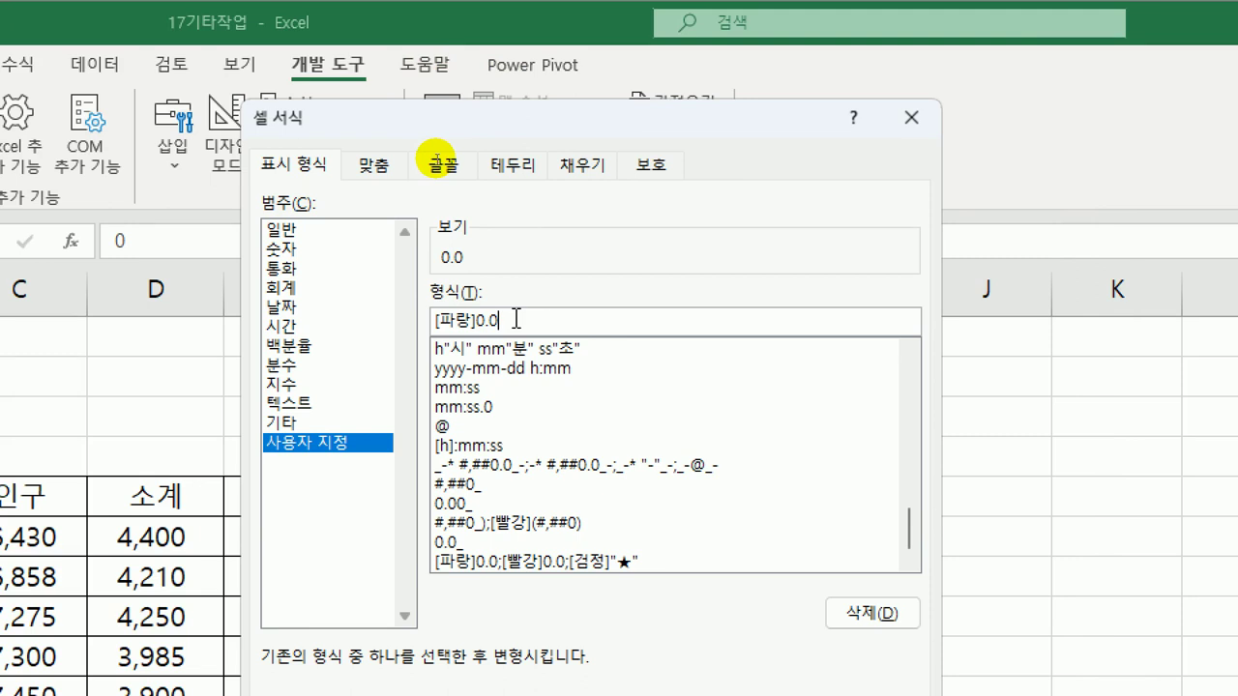
type(";")
type("[빨강]")
type("0.0;")
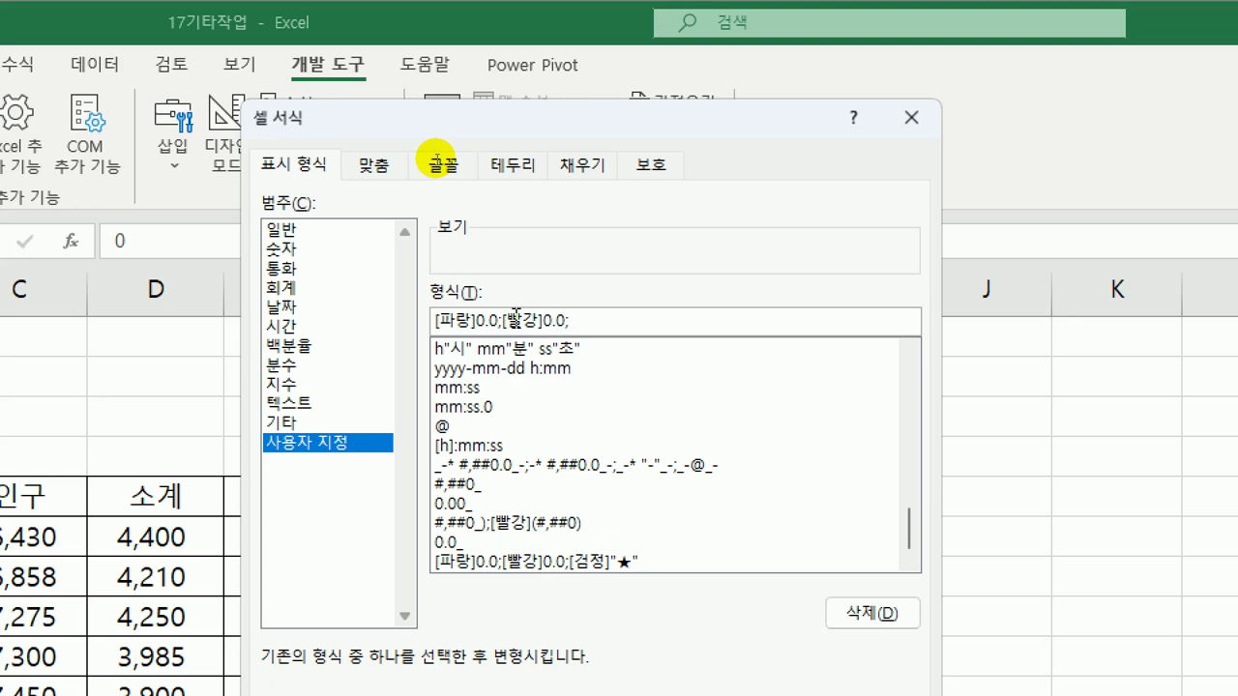
Complete the custom format with [검정]"★" as the zero section and apply it to F6:F15
type("[ㄱ")
type("검정]")
type("\"ㅁ")
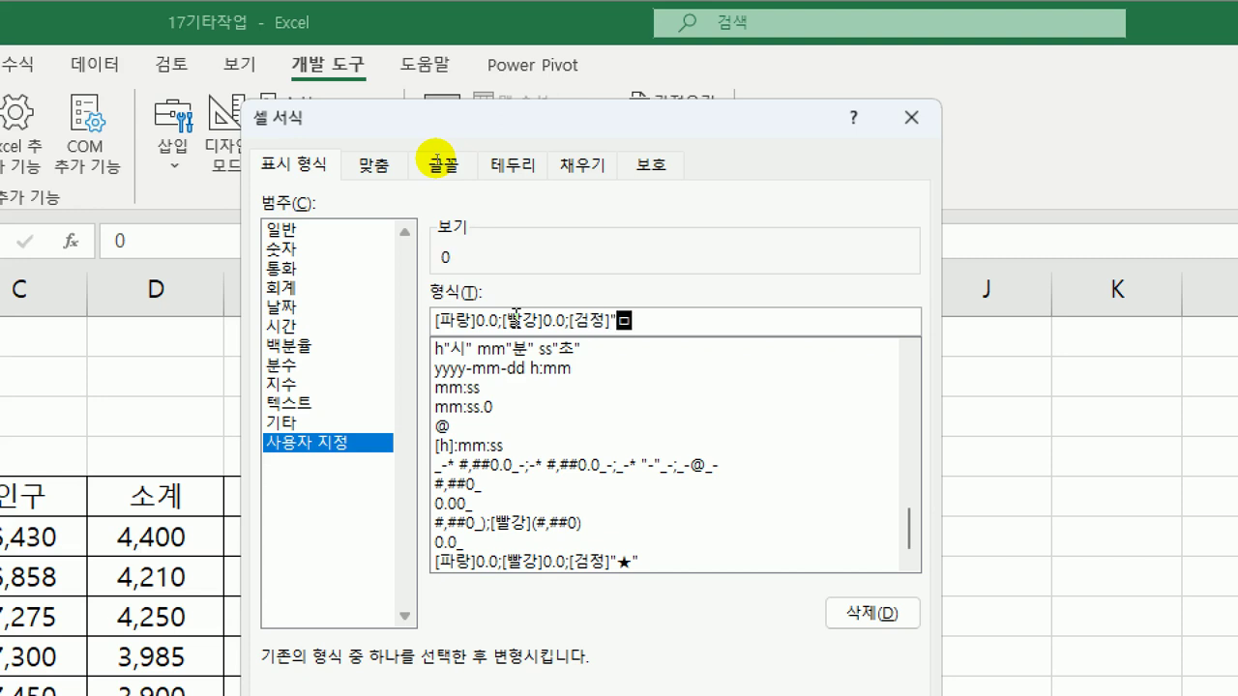
key("Hangul_Hanja")
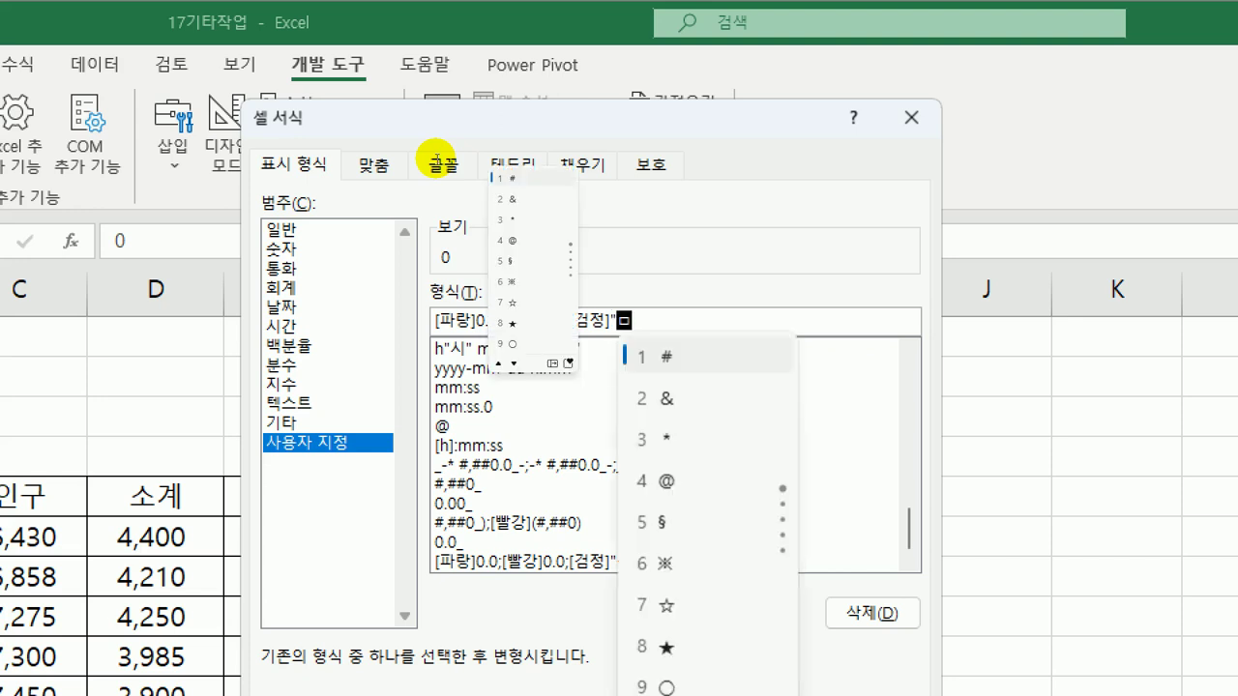
type("8")
type("\"")
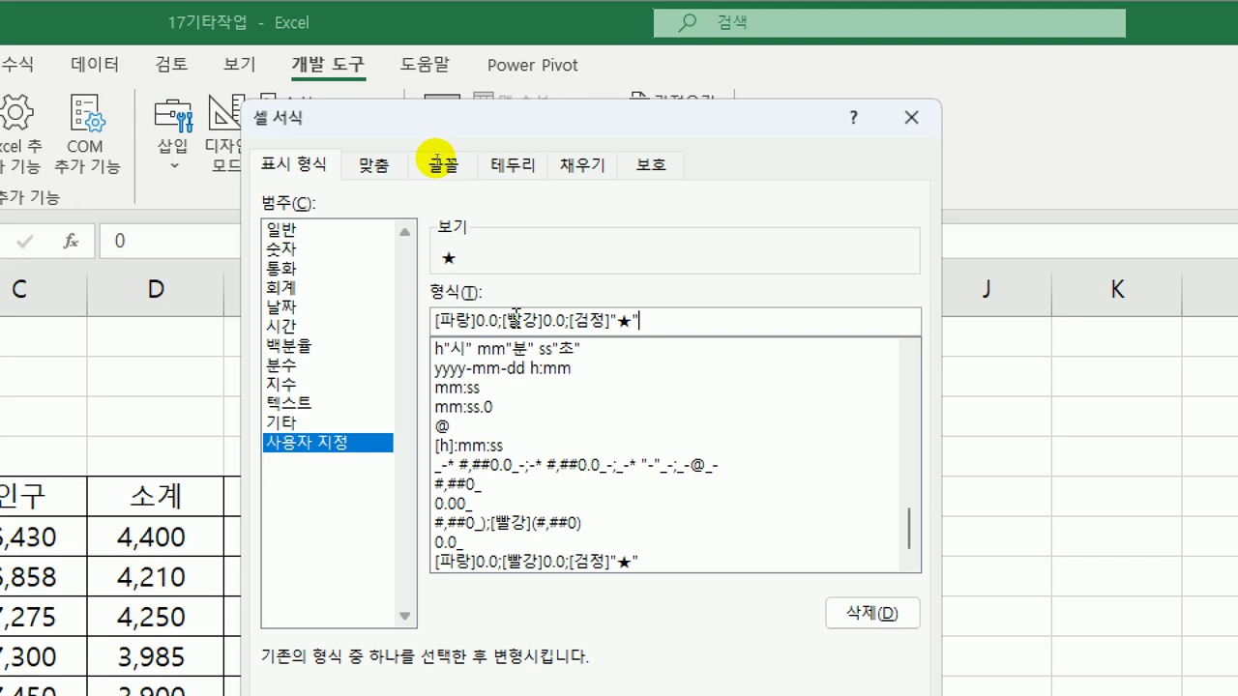
type(";")
key("BackSpace")
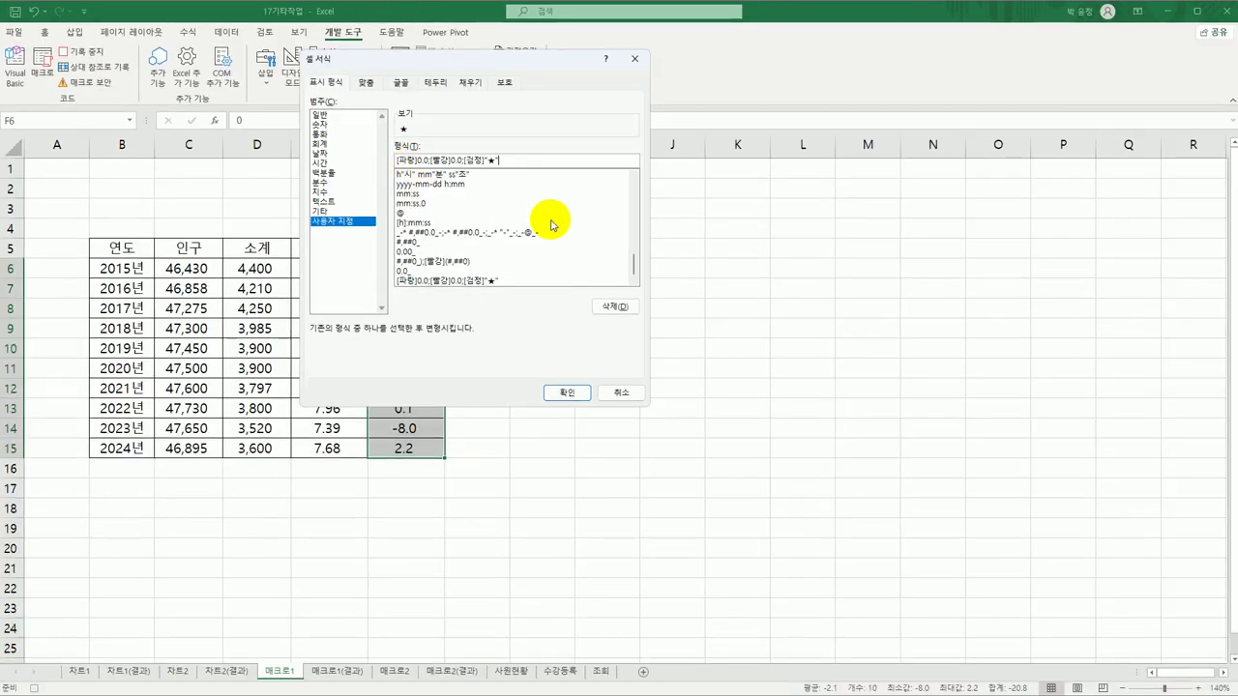
left_click(562, 393)
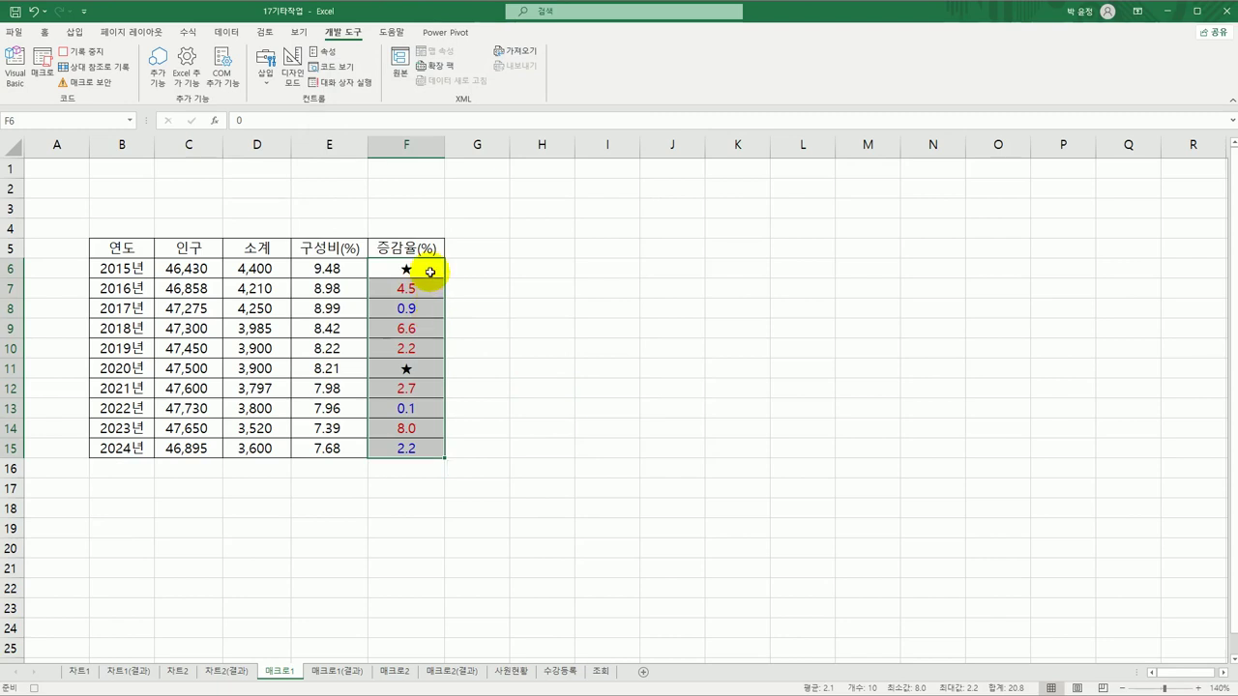
Select cell F6 and stop recording the 서식적용 macro
left_click(429, 272)
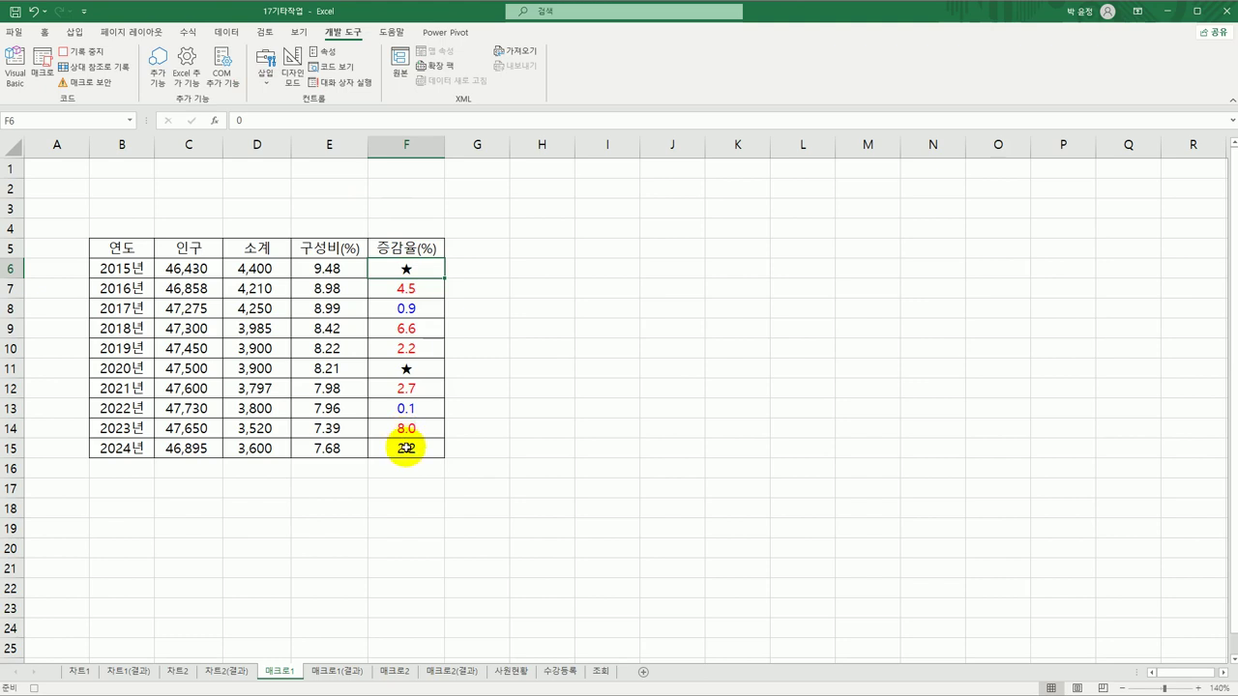
left_click(89, 53)
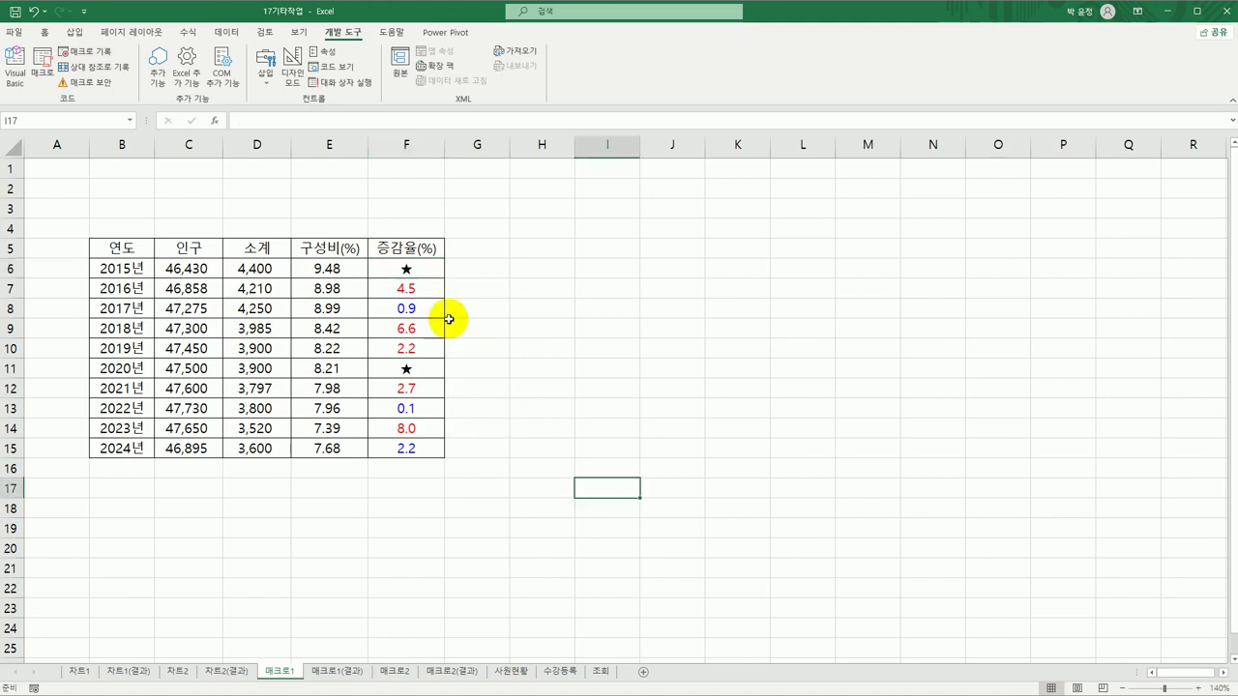
Check the workbook's macro list for the recorded 서식적용 macro and close the list
left_click_drag(406, 268, 406, 448)
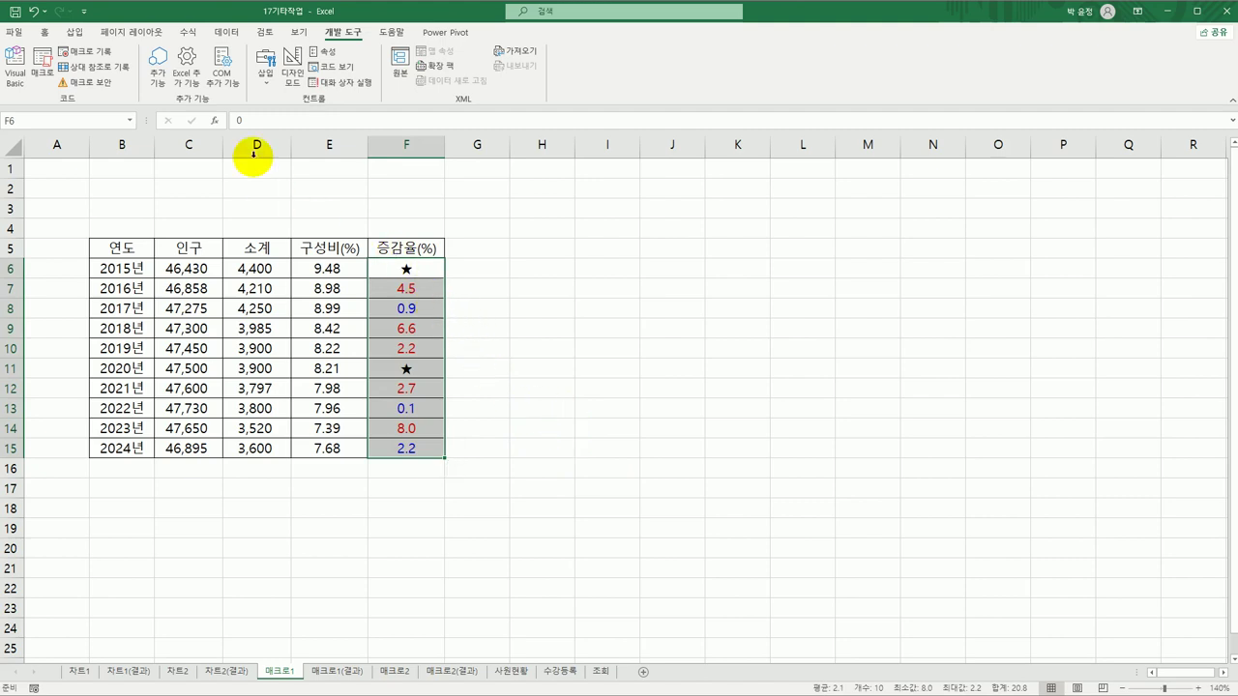
left_click(43, 69)
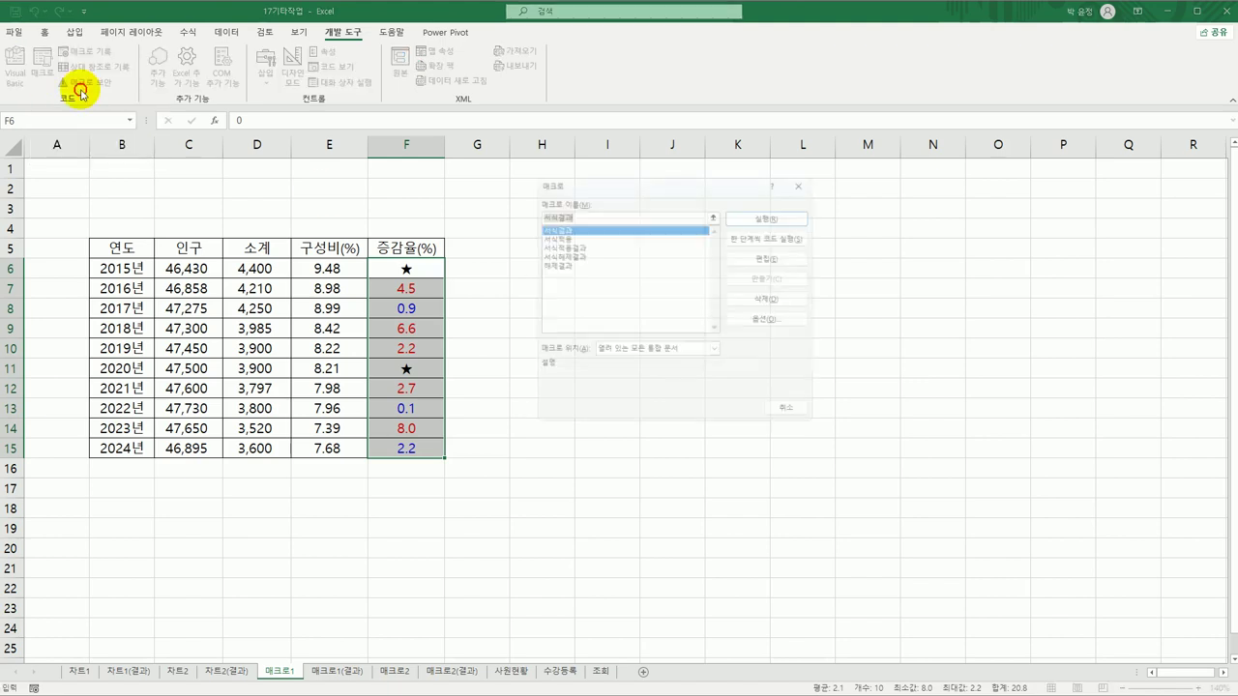
left_click(563, 233)
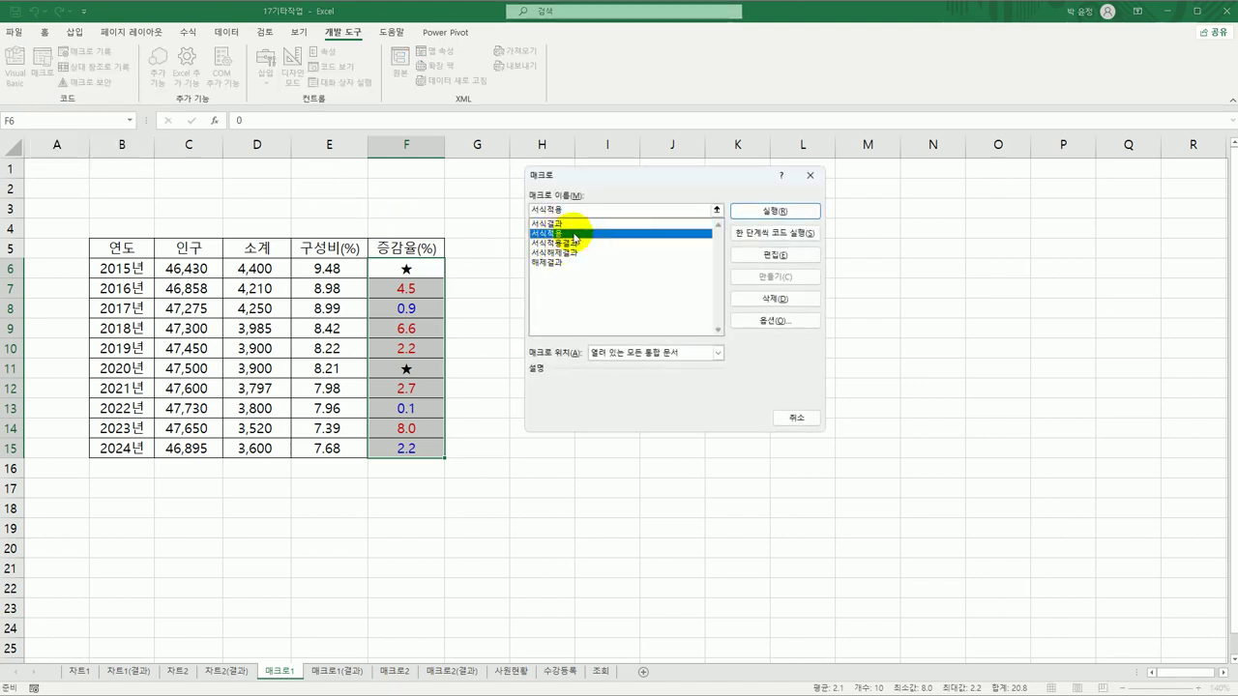
left_click(810, 175)
left_click(736, 344)
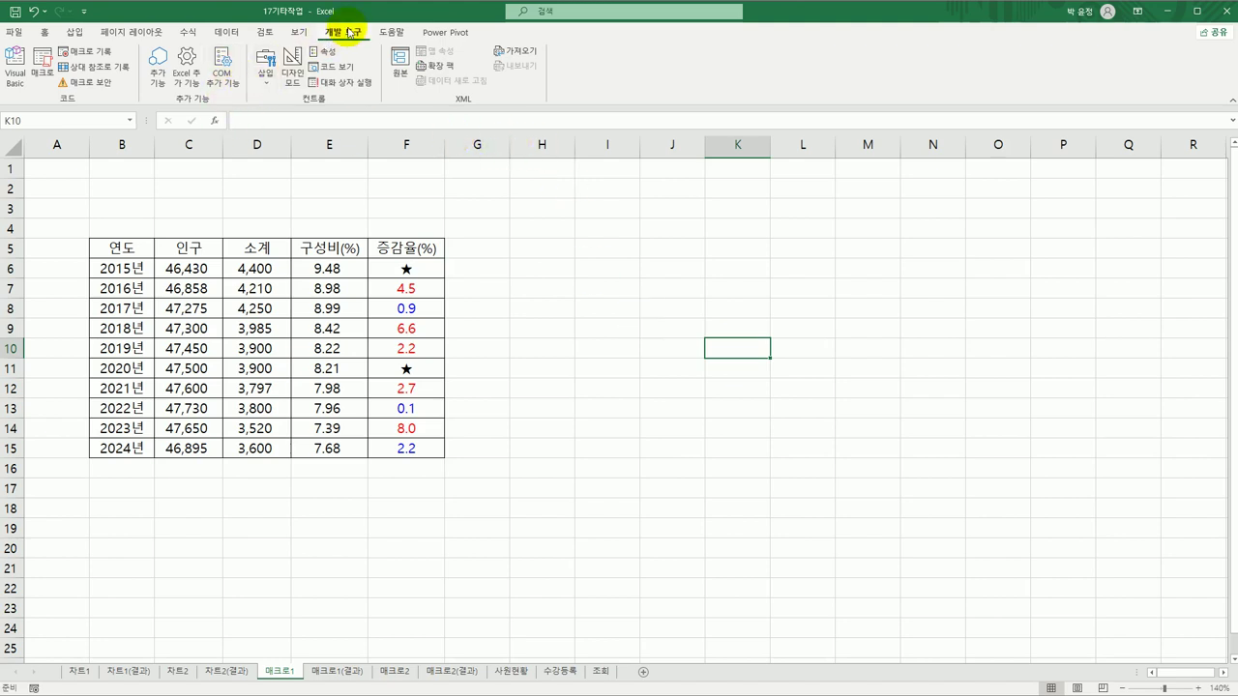
Insert a form-control button over cells B2:C3 and assign the 서식적용 macro to it
left_click(272, 85)
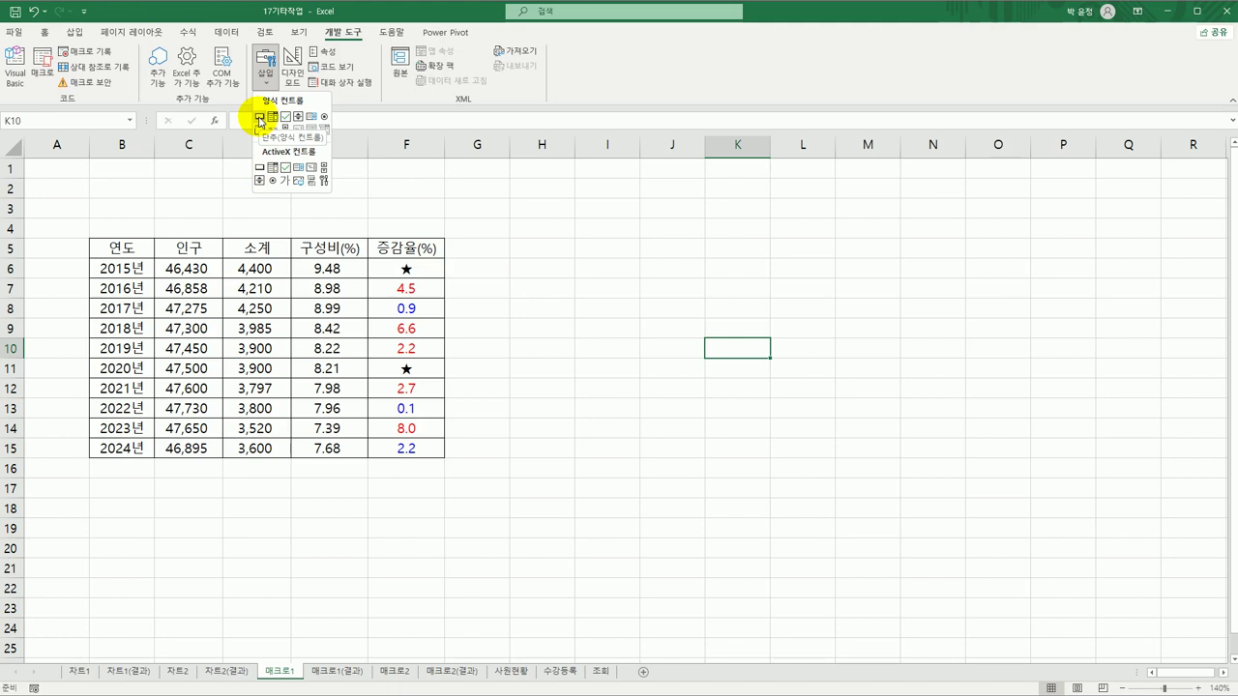
left_click(260, 120)
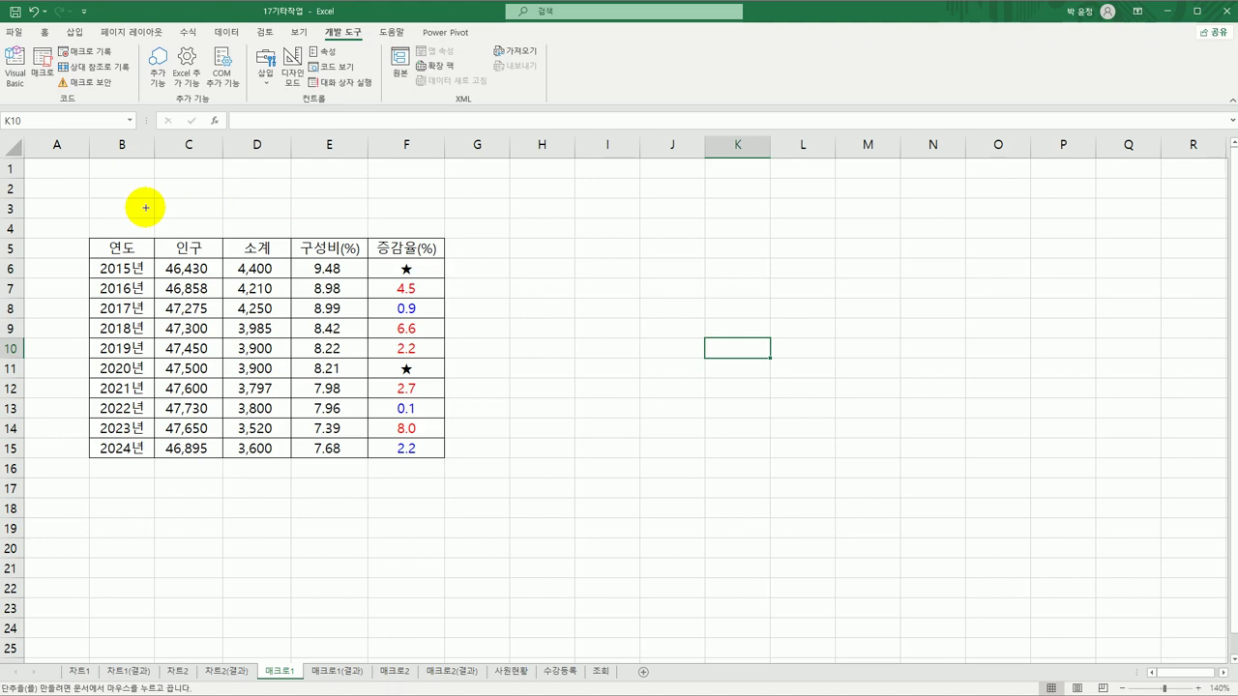
left_click_drag(90, 179, 209, 221)
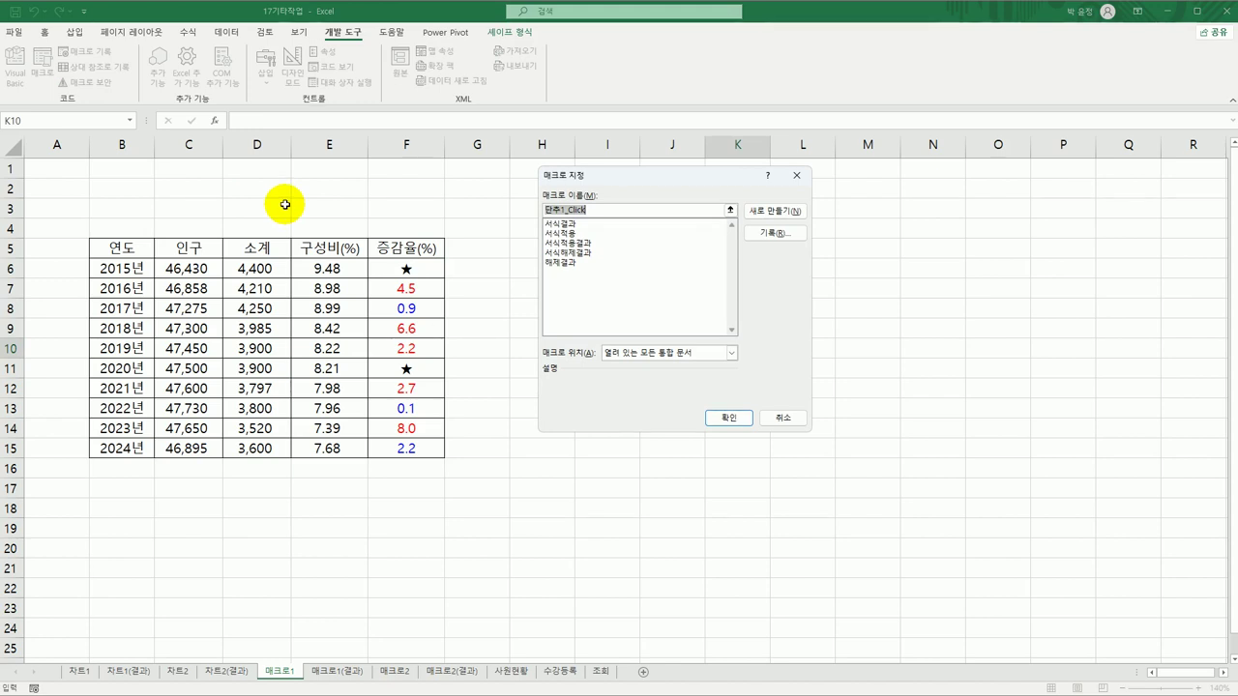
left_click(596, 235)
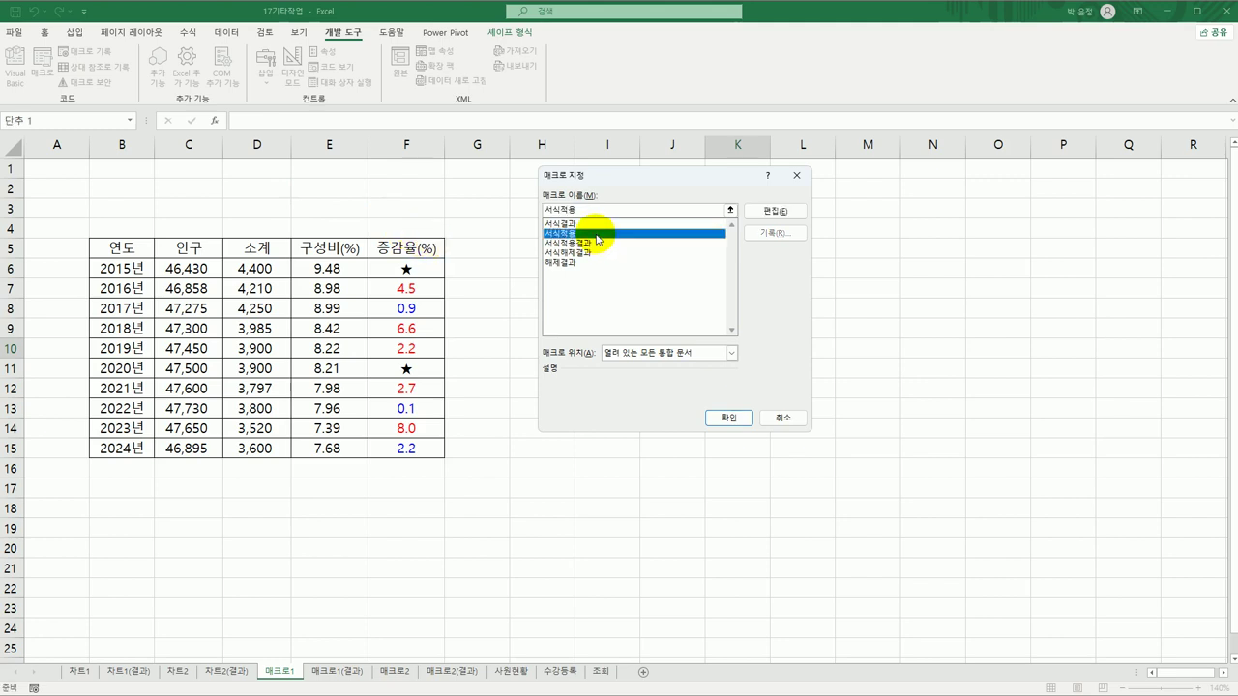
left_click(729, 417)
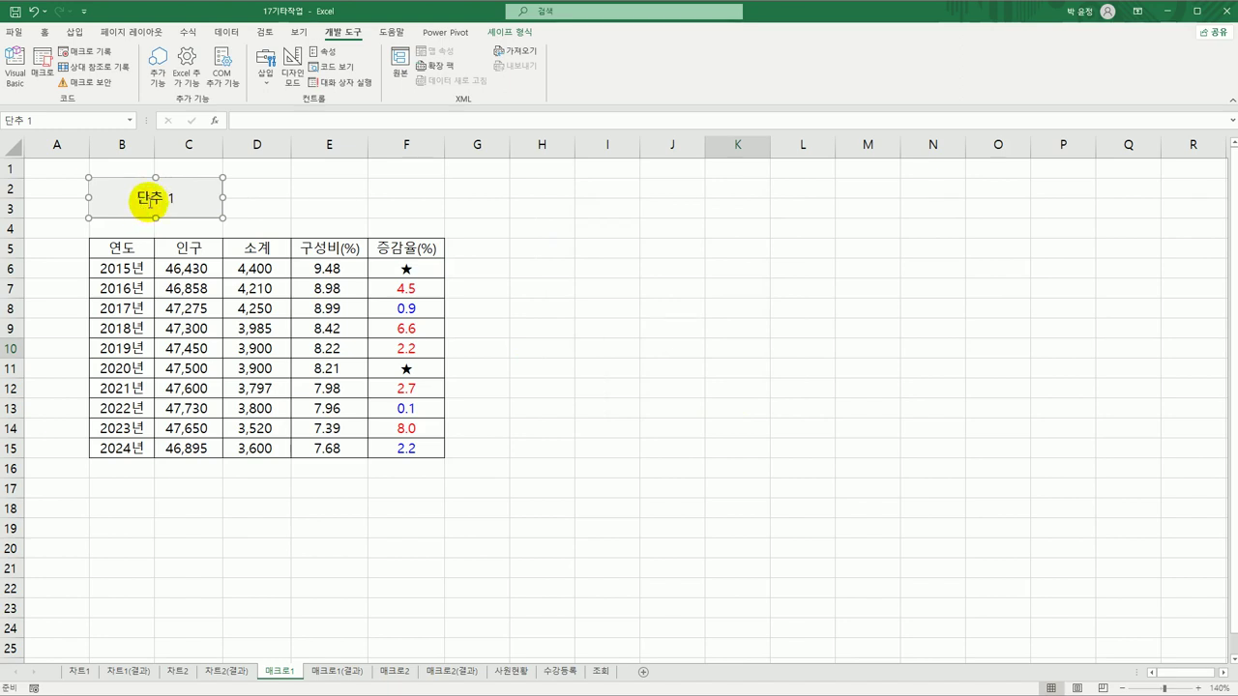
Label the new button over B2:C3 as 서식적용
type("서식적")
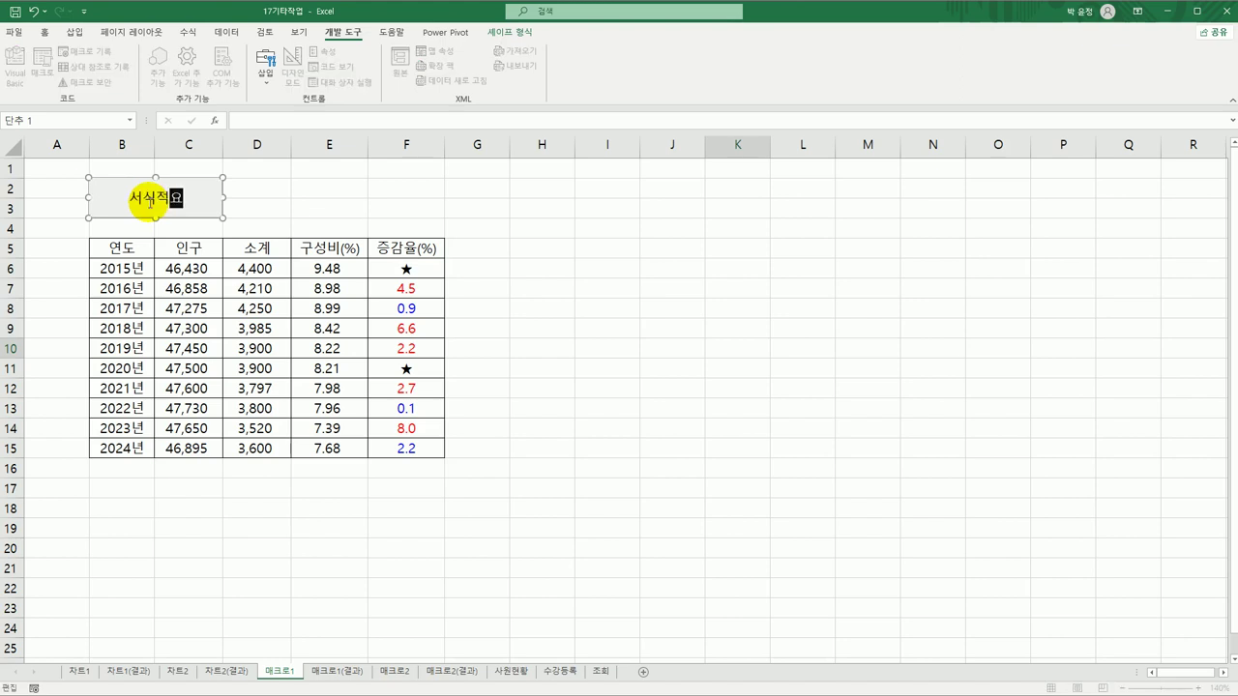
type("용")
right_click(198, 194)
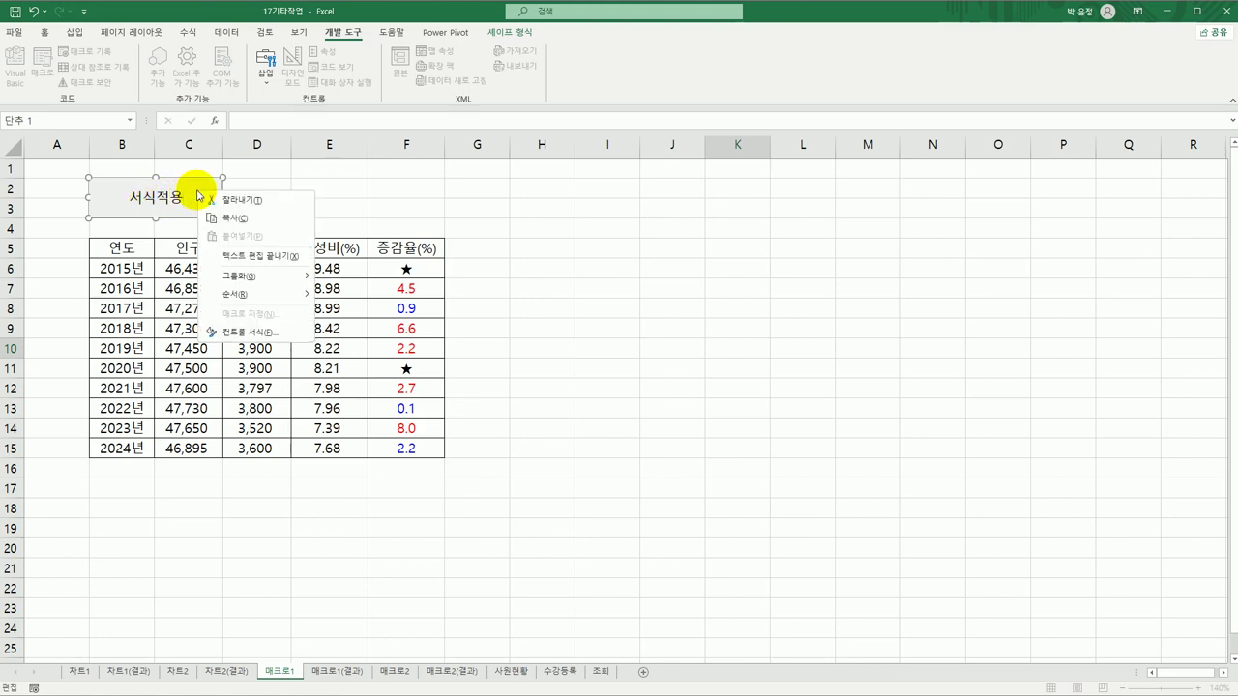
left_click(410, 210)
left_click(300, 197)
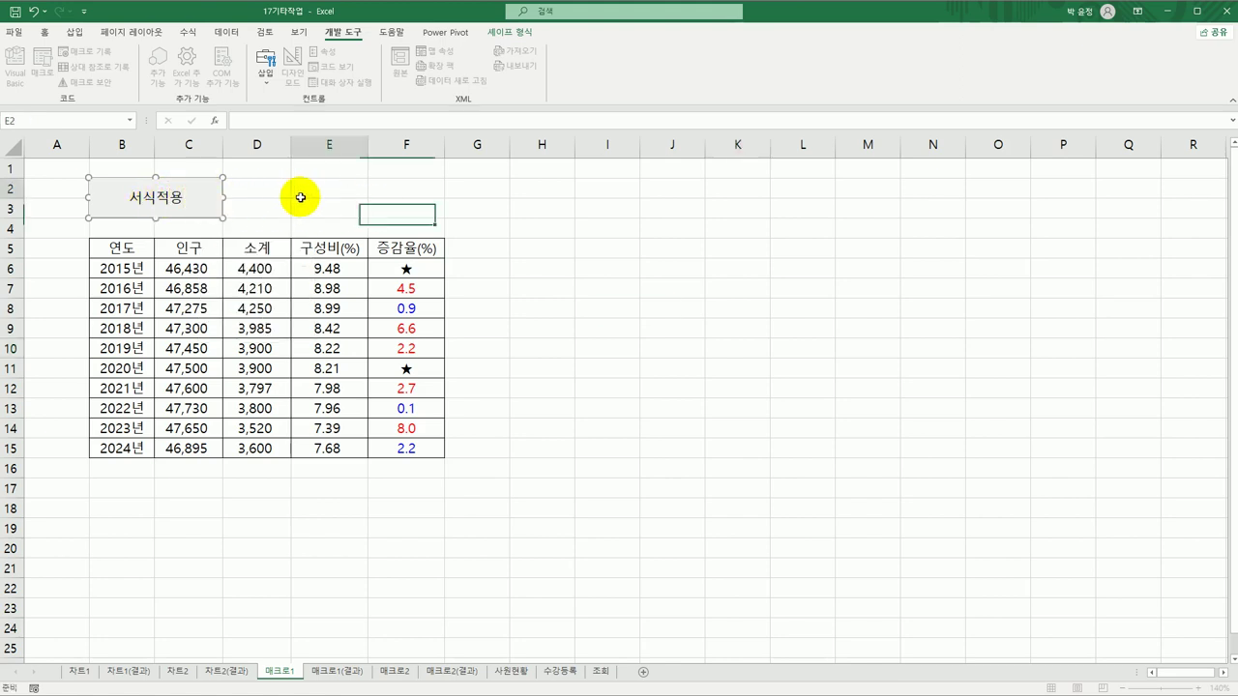
Open the 서식적용 button's label for text editing and leave the edit mode again
right_click(208, 194)
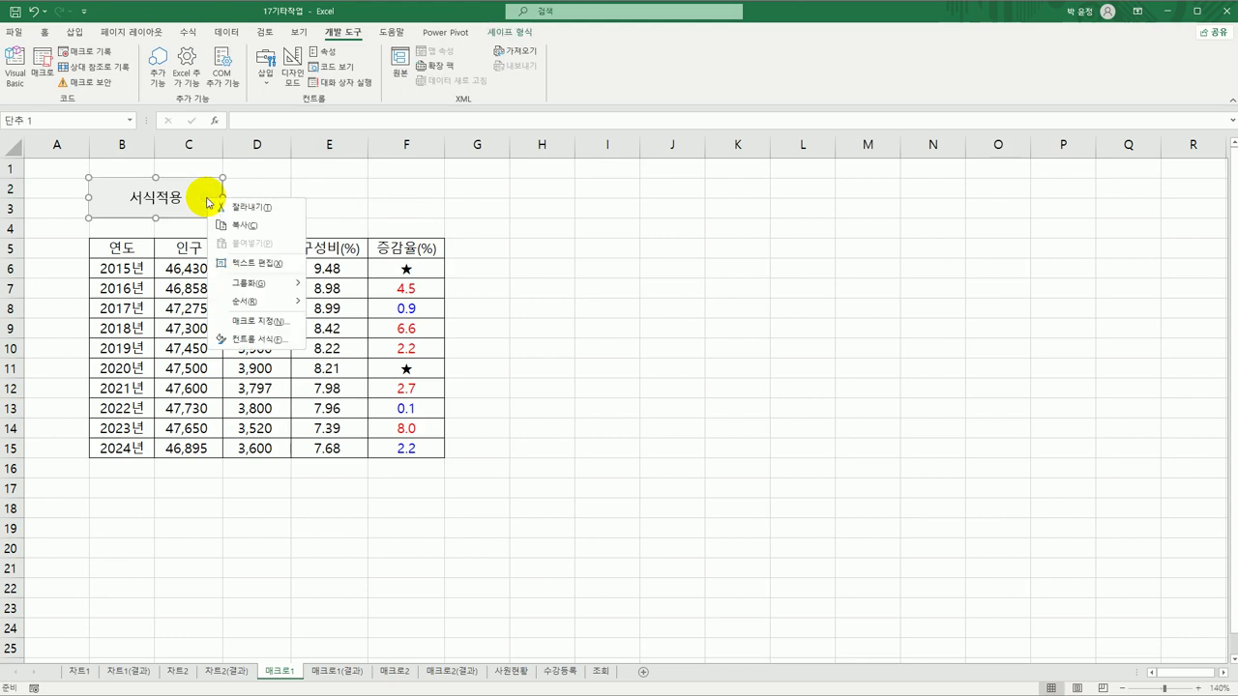
left_click(265, 270)
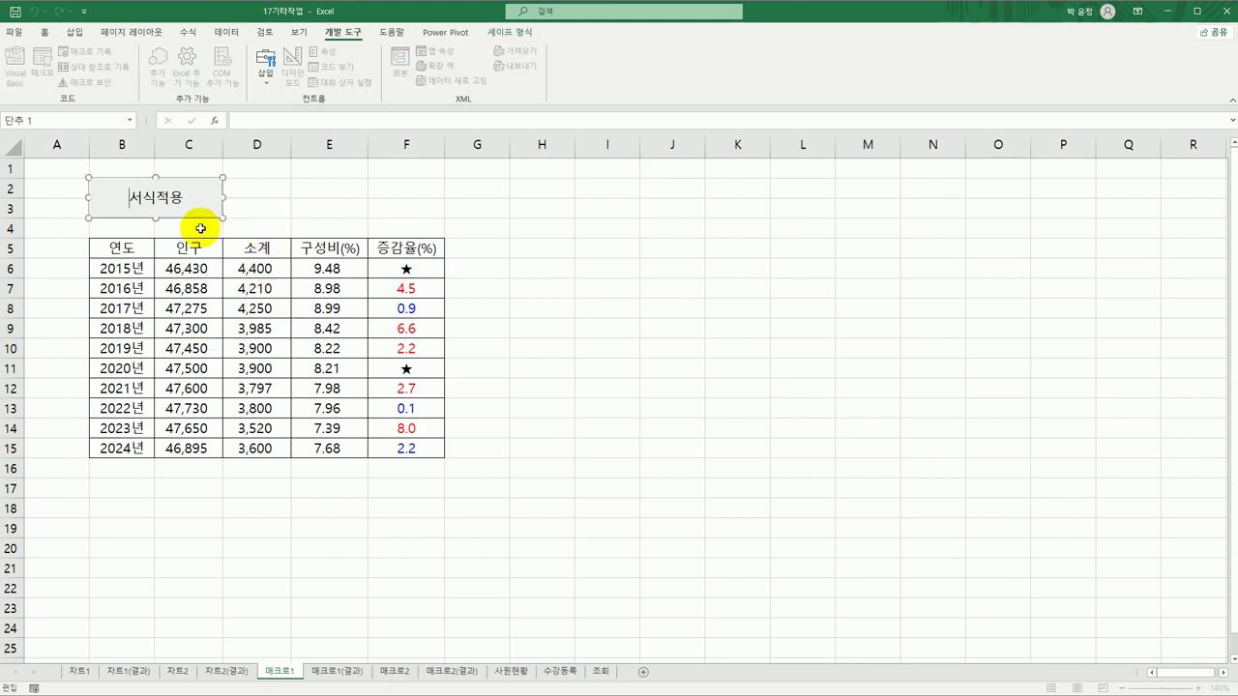
left_click(569, 378)
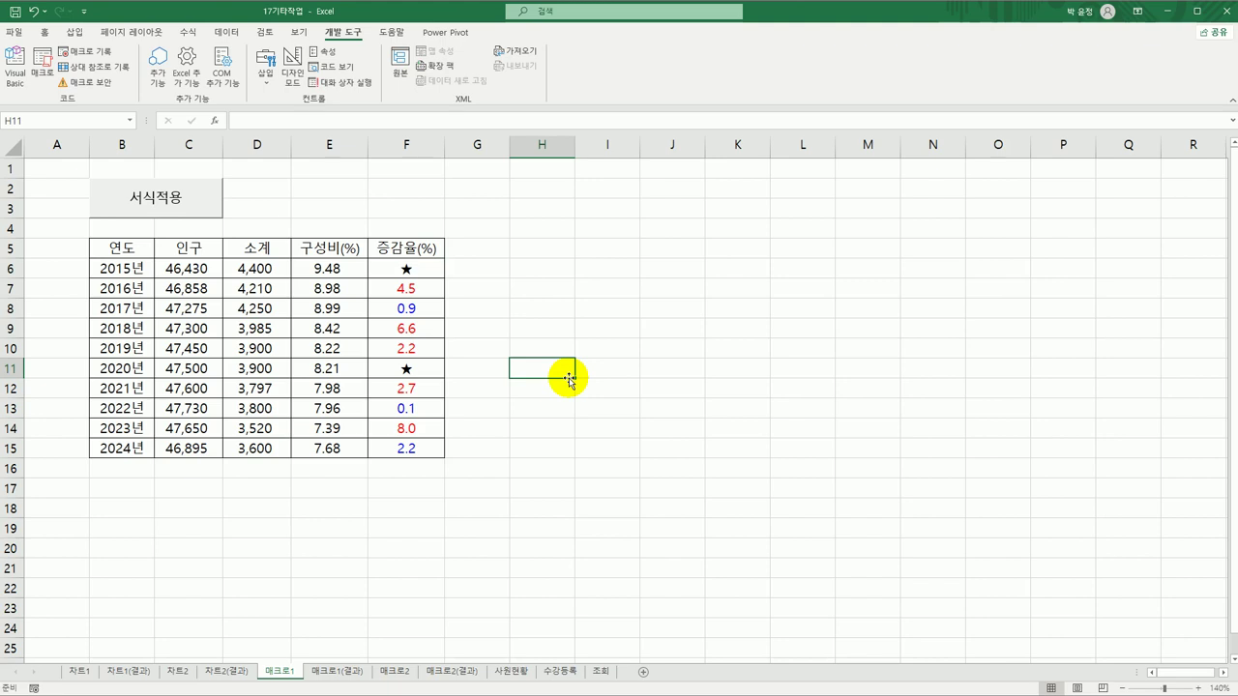
left_click(604, 329)
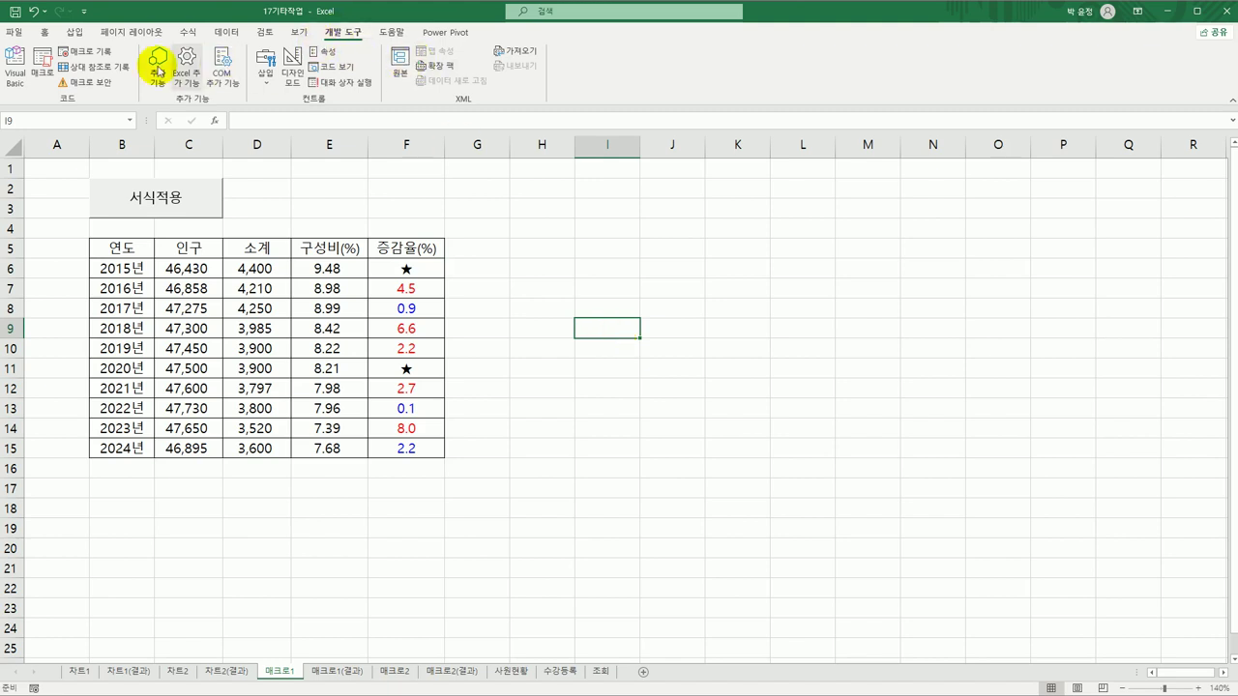
Start recording a new macro named 서식해제
left_click(90, 52)
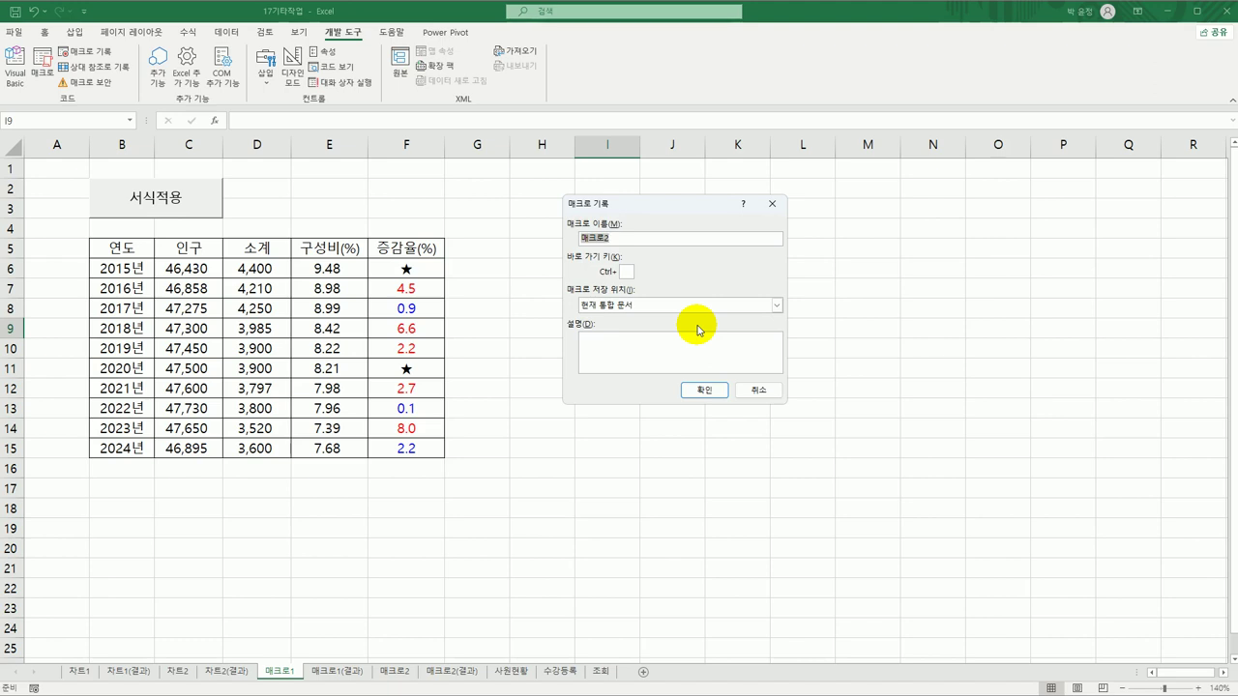
type("서식적")
left_click(712, 392)
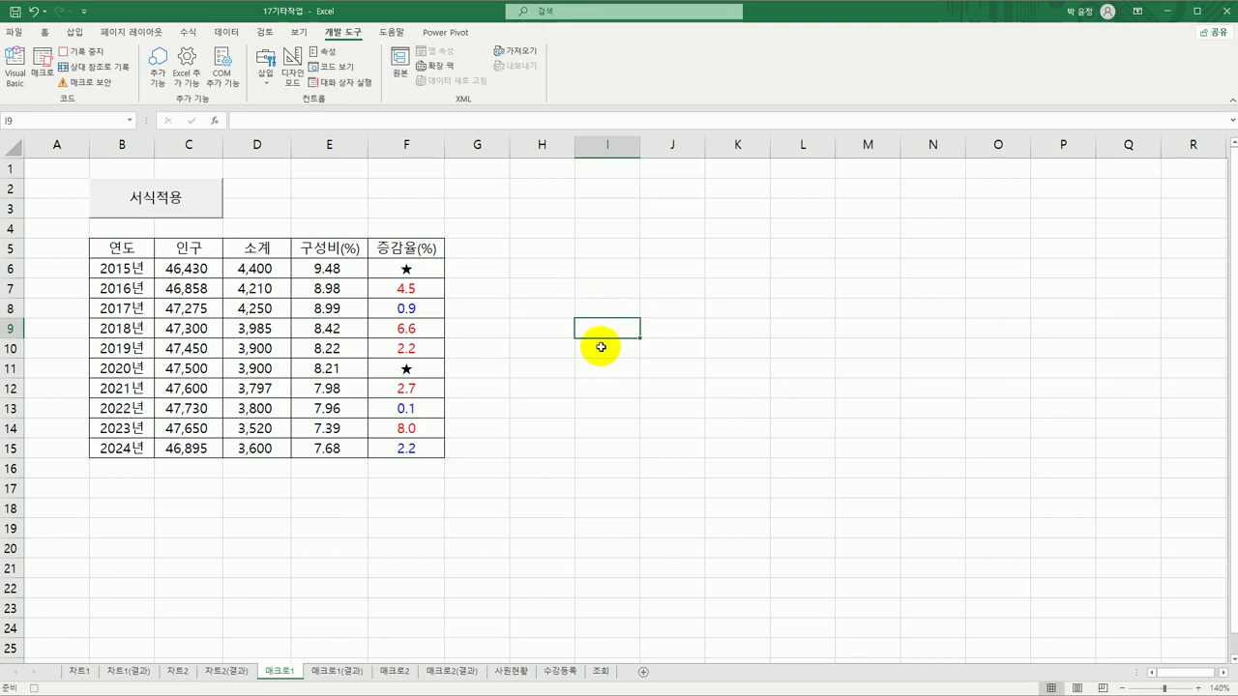
Format the 증감율(%) values in F6:F15 with the 숫자 category, 1 decimal place and the black -1234.0 negative style
left_click(411, 272)
left_click_drag(412, 272, 407, 445)
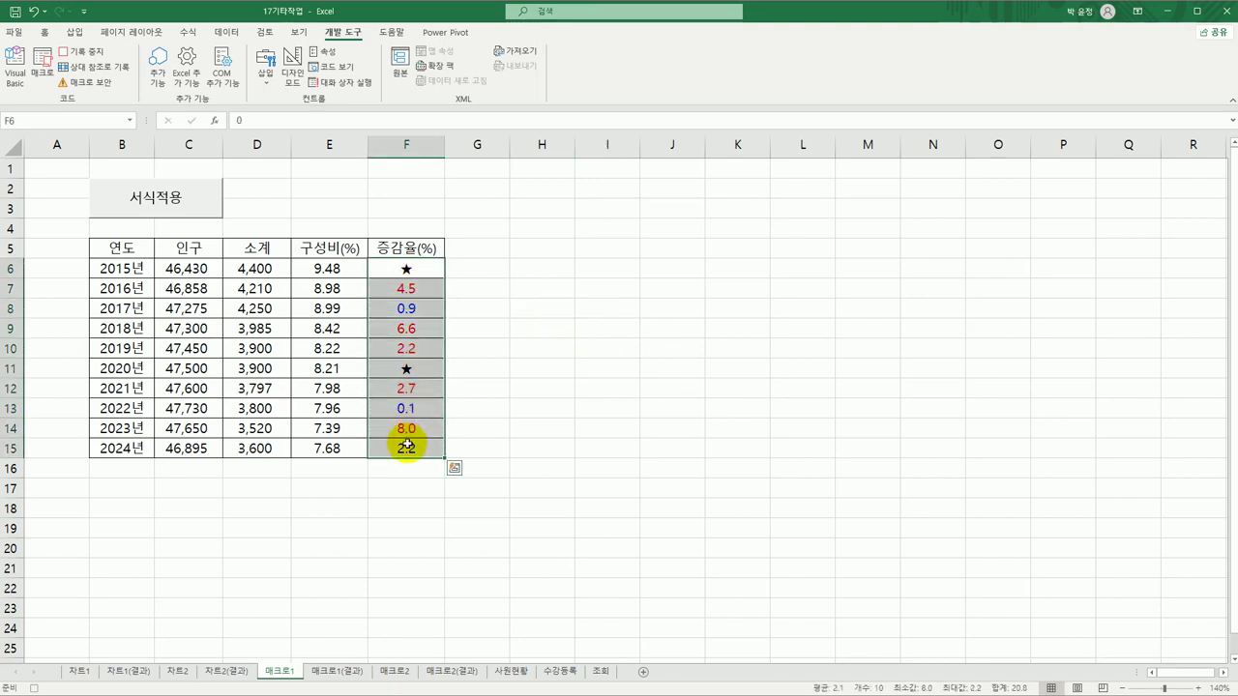
right_click(434, 262)
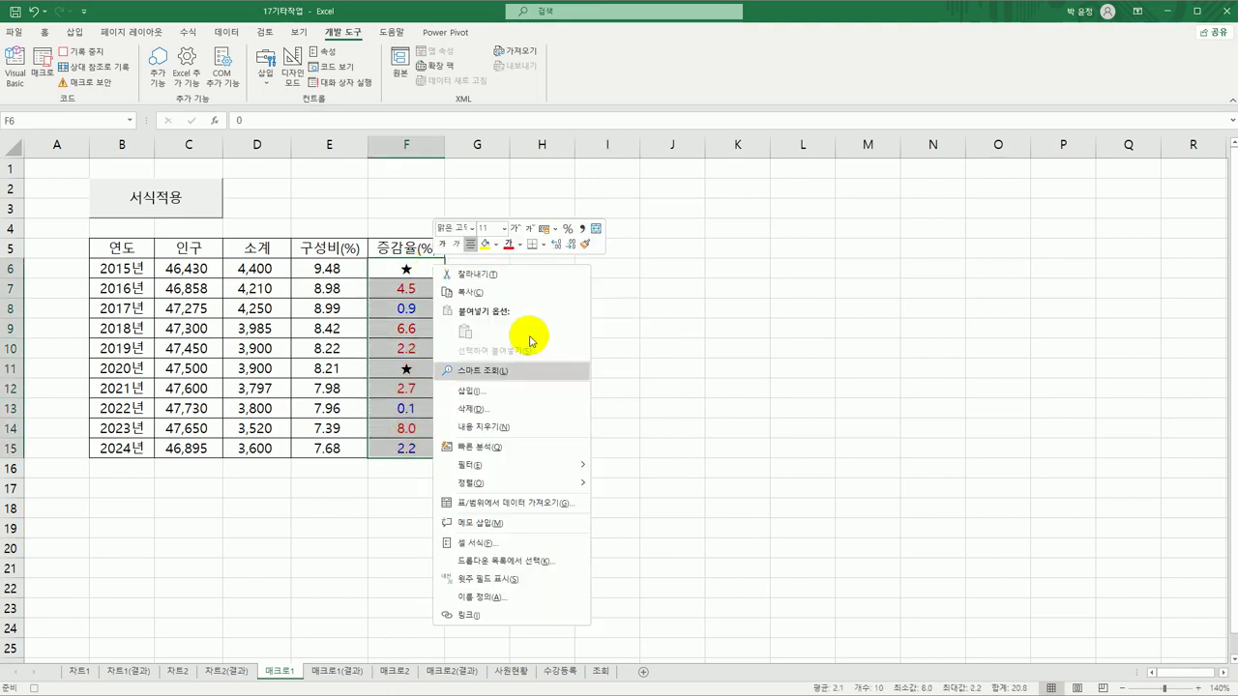
left_click(520, 550)
left_click_drag(538, 333, 657, 164)
left_click(510, 225)
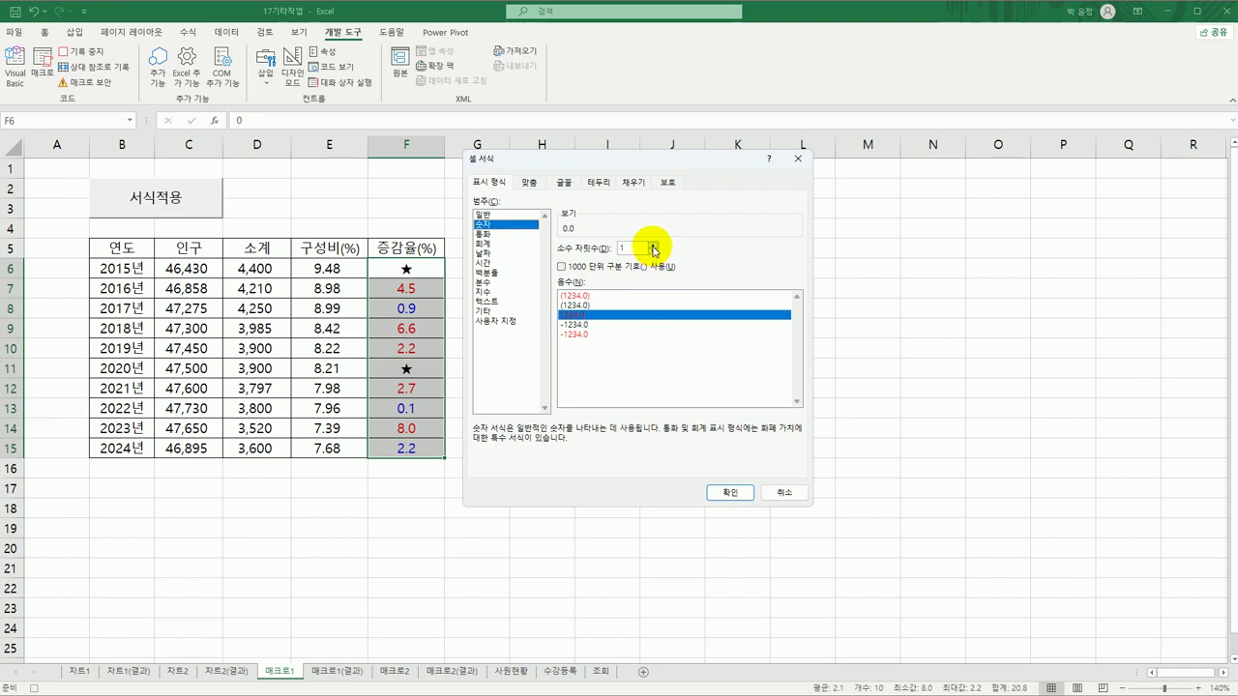
left_click(604, 326)
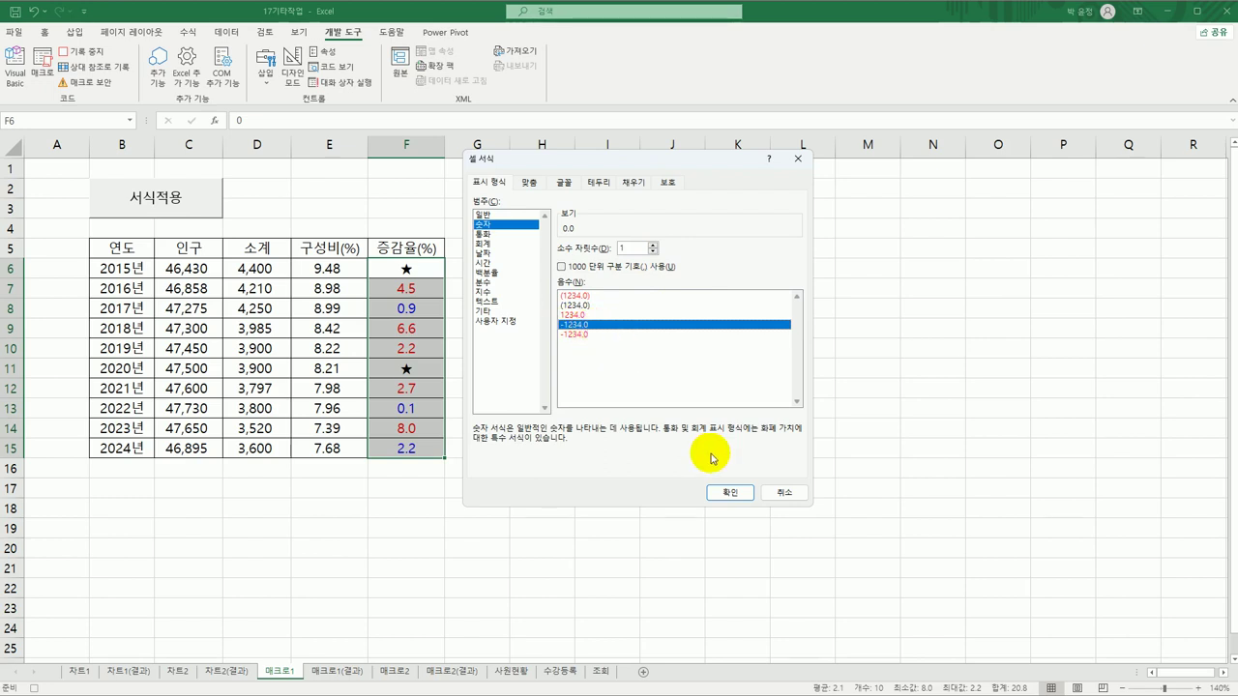
left_click(725, 495)
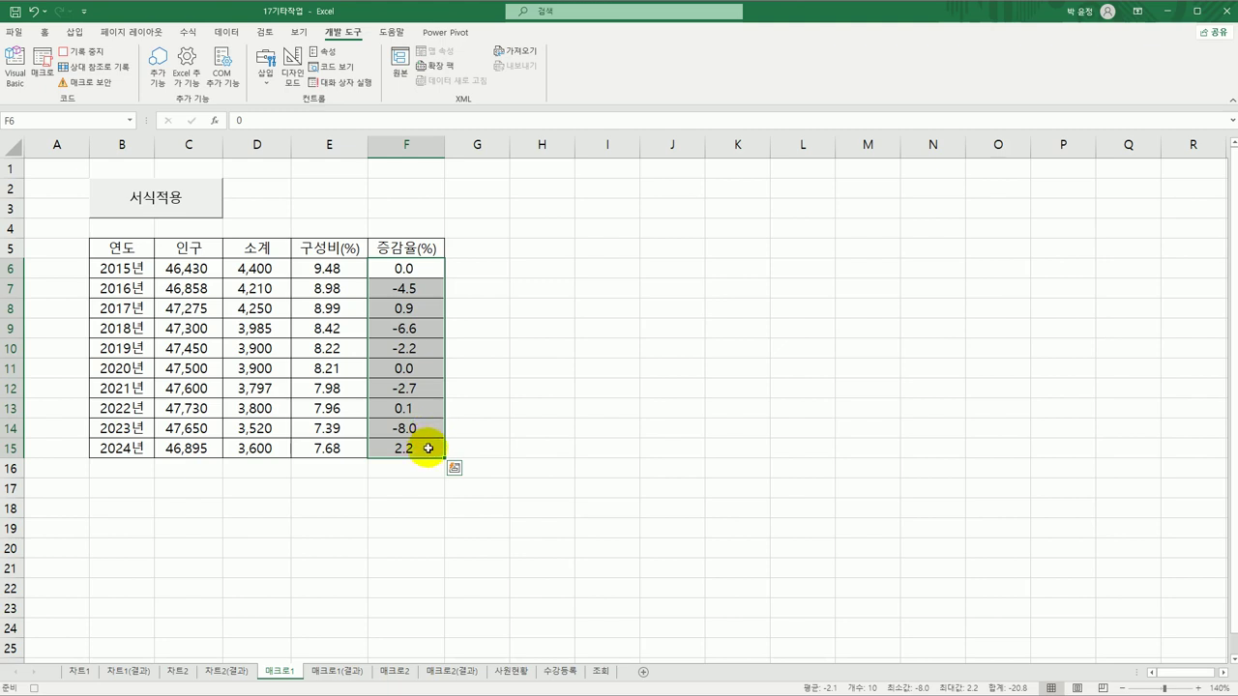
Select cell F15 and stop recording the 서식해제 macro
left_click(428, 447)
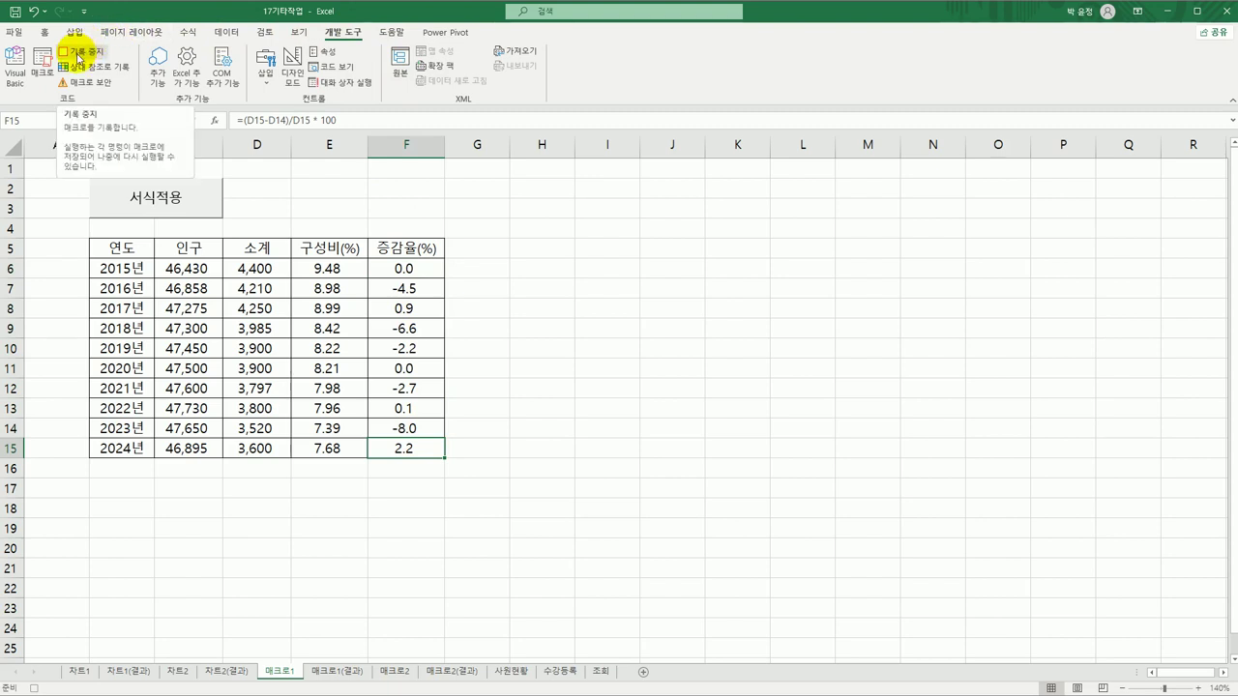
left_click(79, 56)
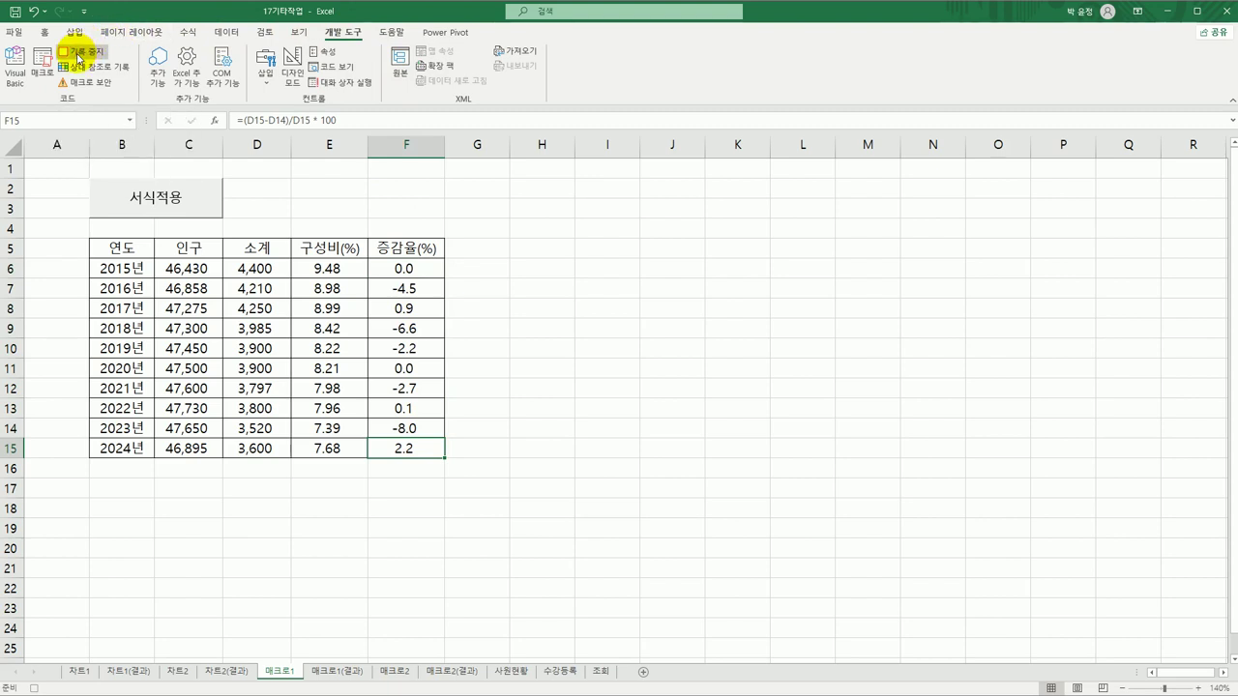
left_click(732, 408)
Insert a second form-control button over cells E2:F3
left_click(264, 68)
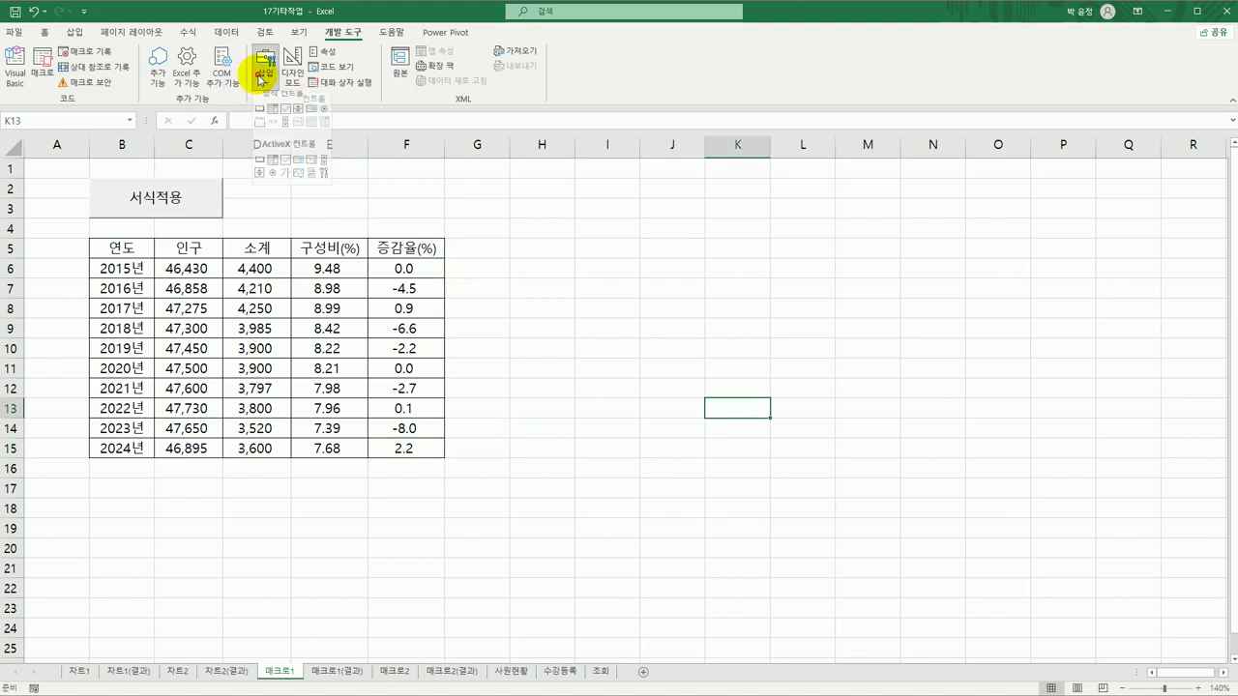
left_click(259, 117)
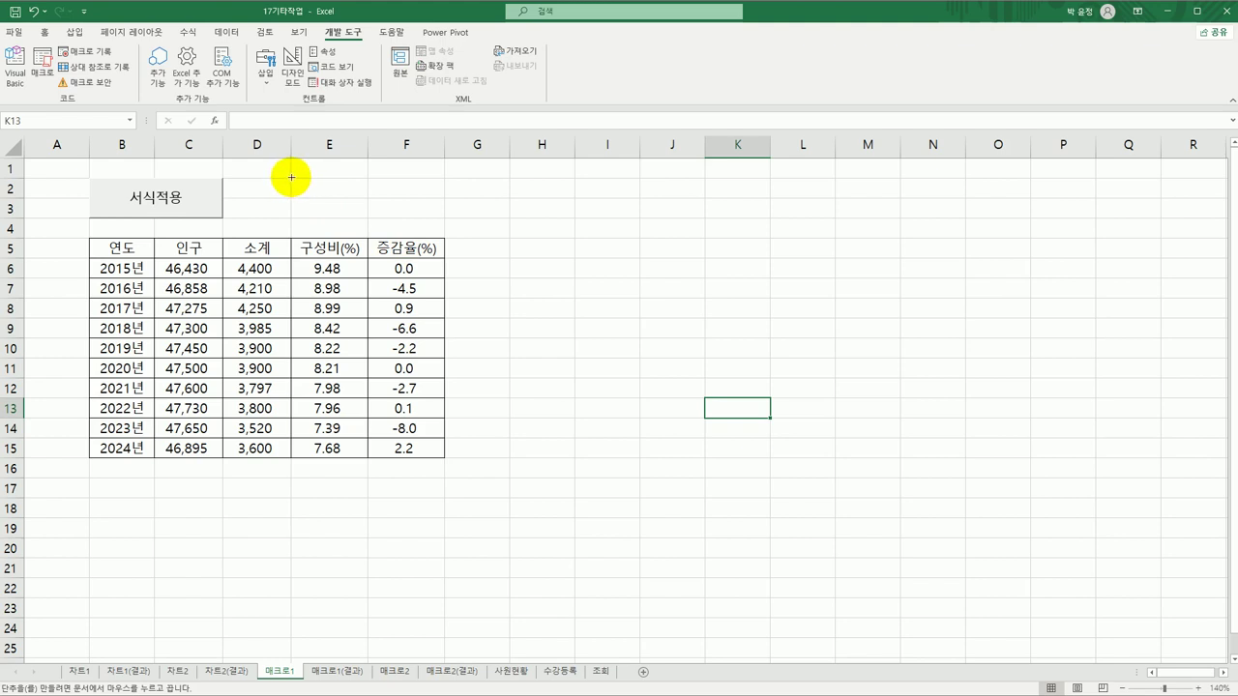
left_click_drag(291, 177, 428, 223)
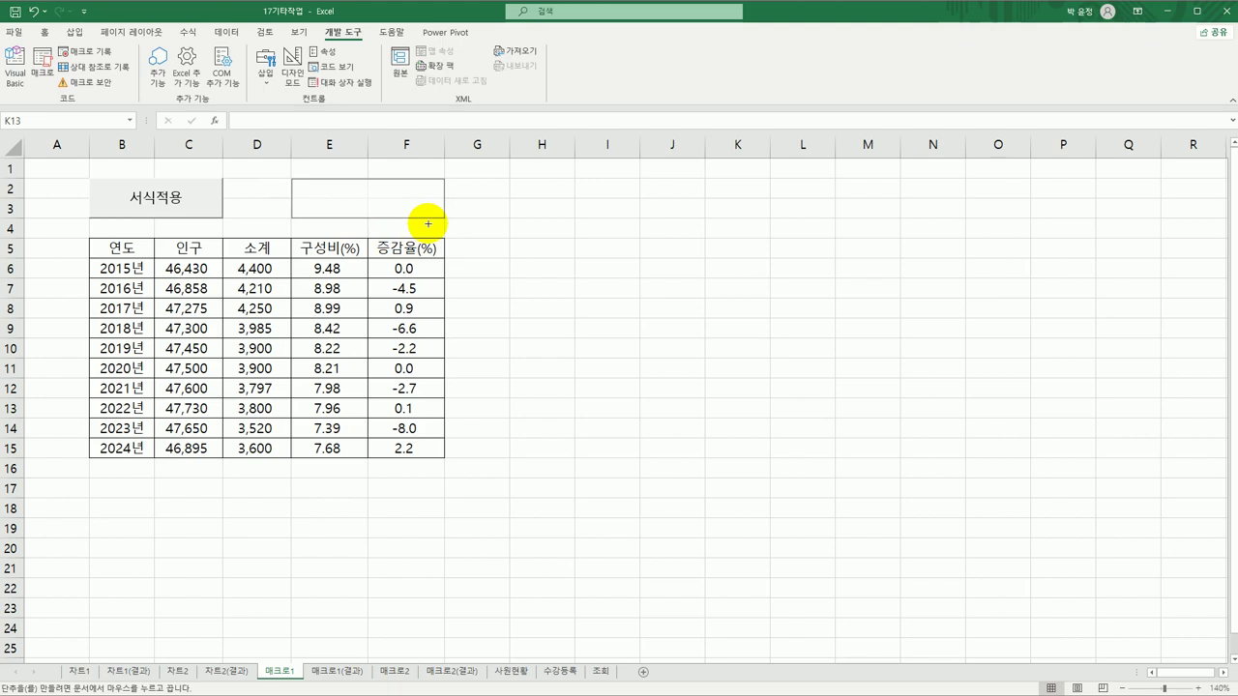
left_click_drag(428, 224, 428, 223)
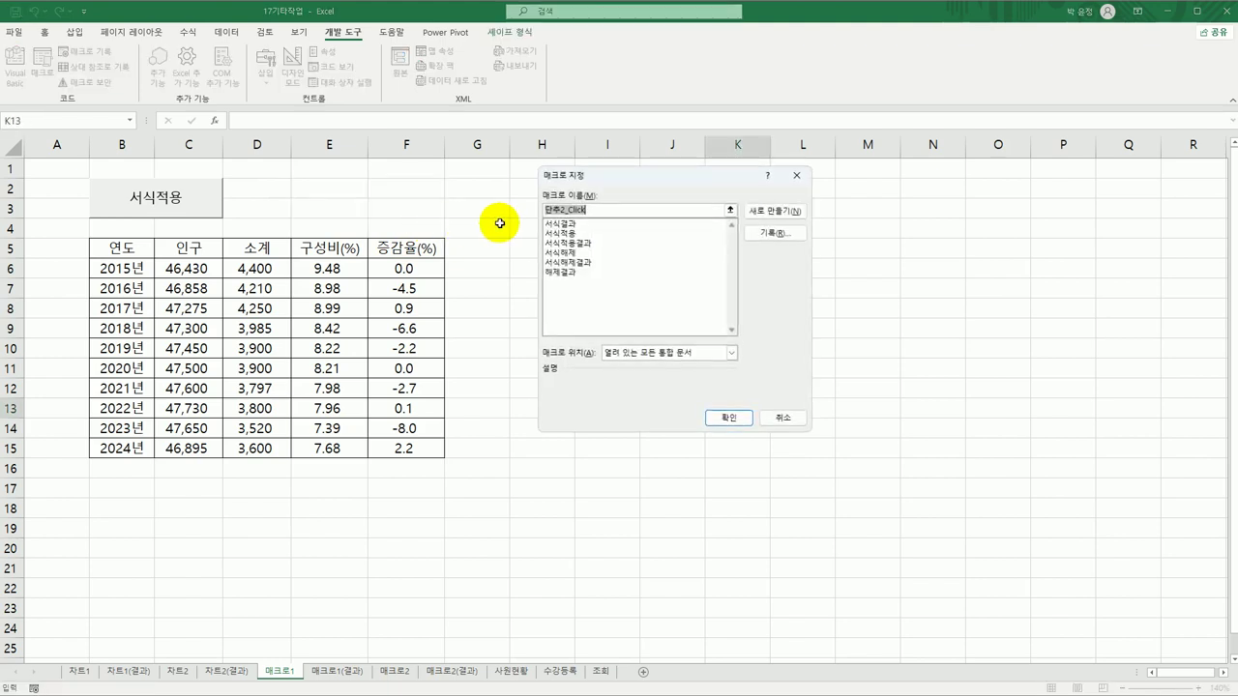
Assign the 서식해제 macro to the button over E2:F3 and label it 서식해제
left_click(585, 253)
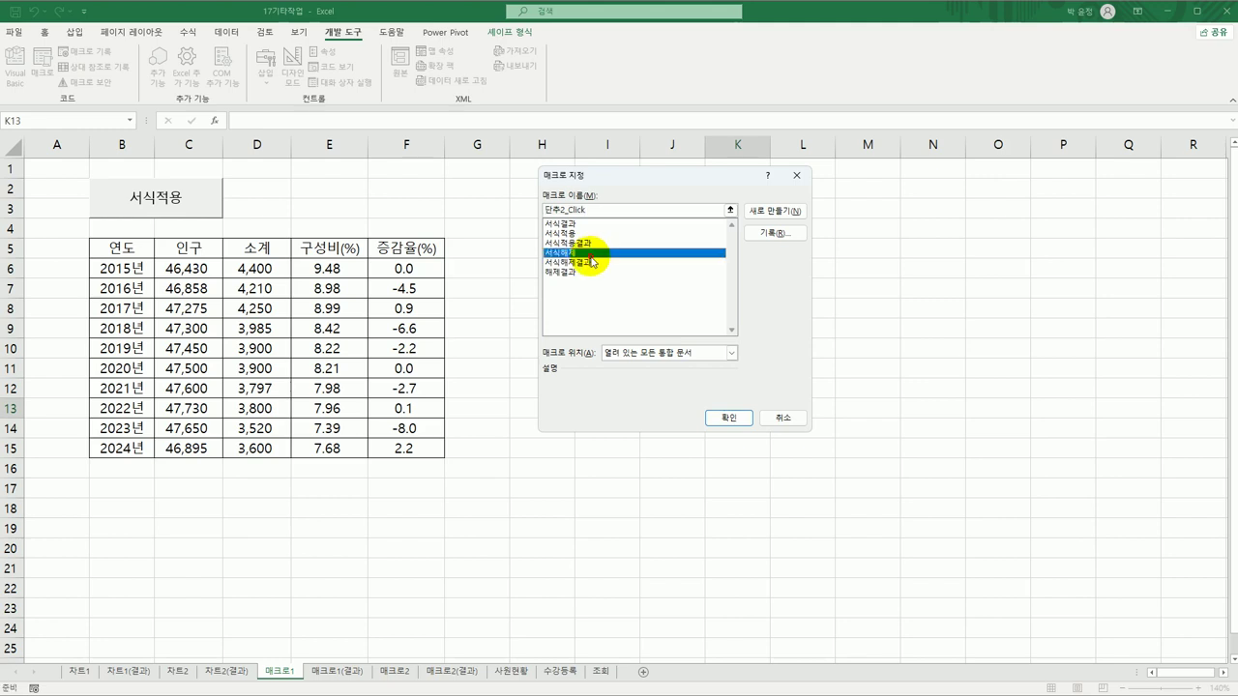
left_click(731, 419)
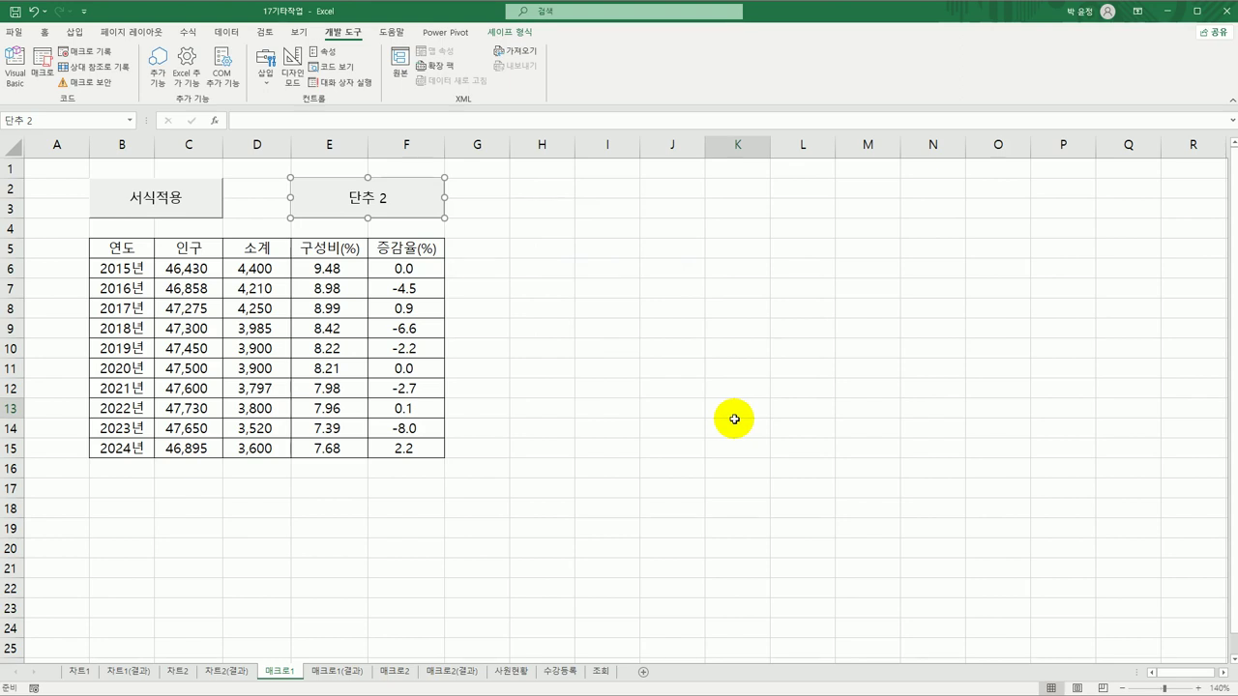
type("서식해제")
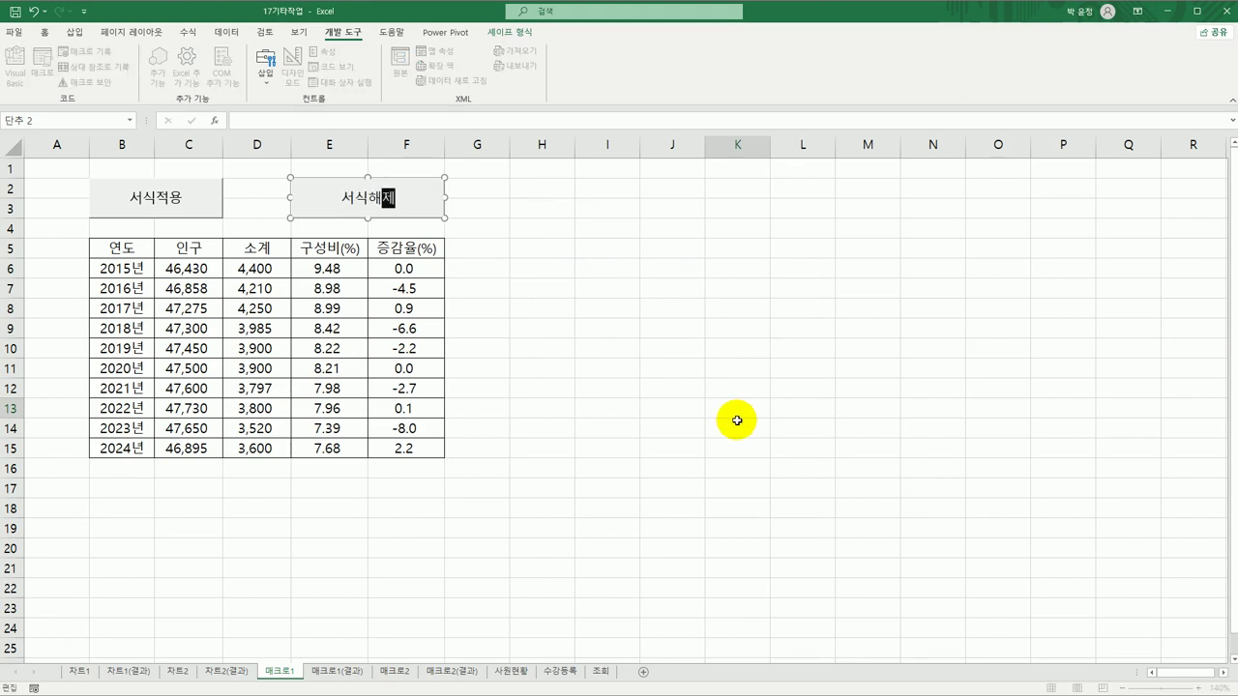
left_click(736, 420)
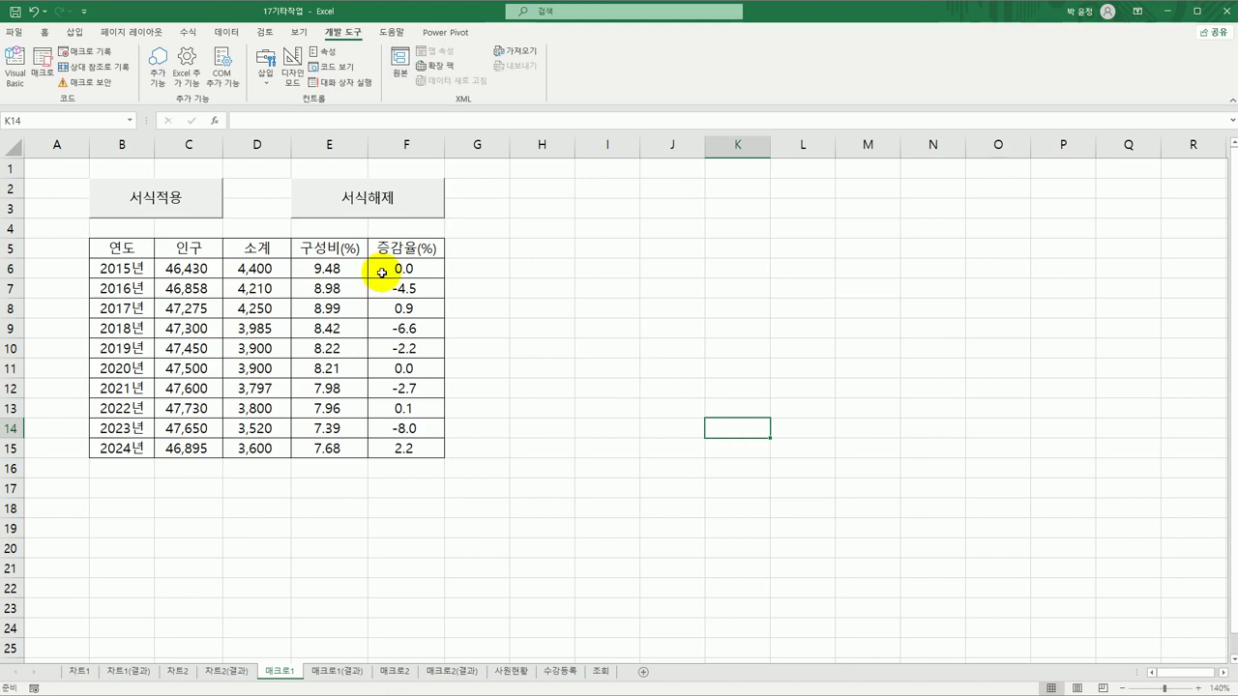
Test both macro buttons by running 서식적용 and then 서식해제 on the 증감율(%) values
left_click(190, 216)
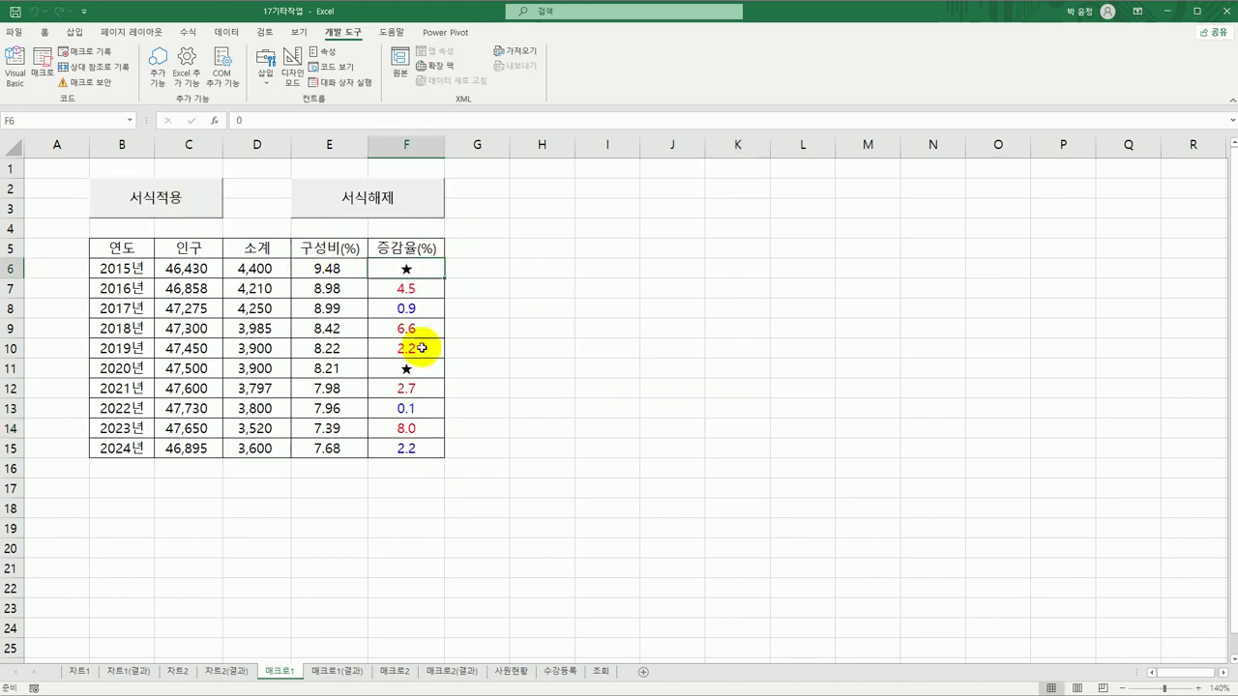
left_click(403, 206)
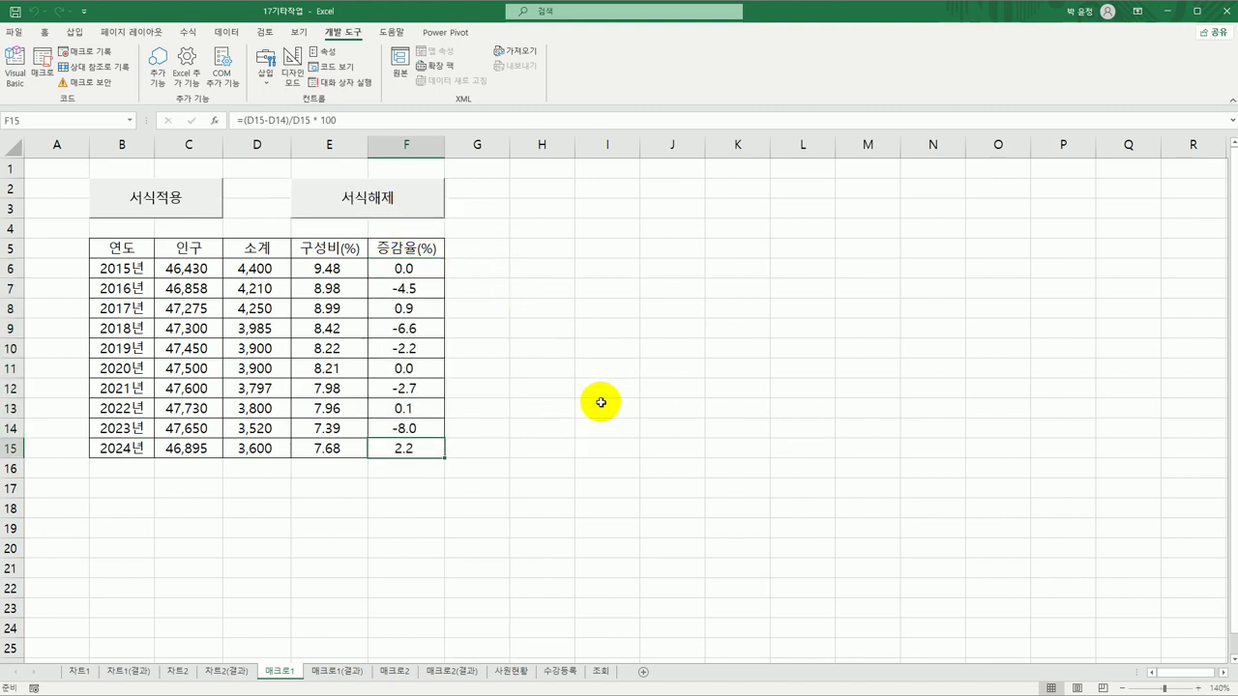
Run the 서식적용 macro again on the 매크로1 sheet and compare the formatted values with the 매크로1(결과) sheet
left_click(601, 402)
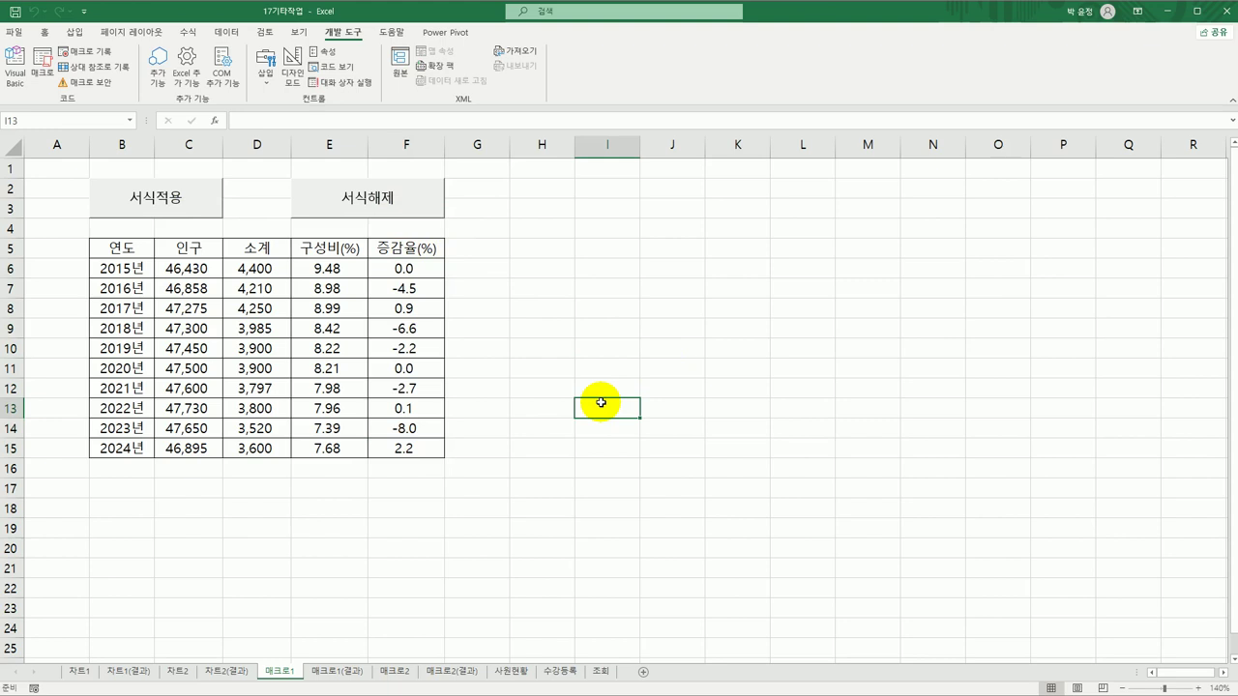
left_click(343, 671)
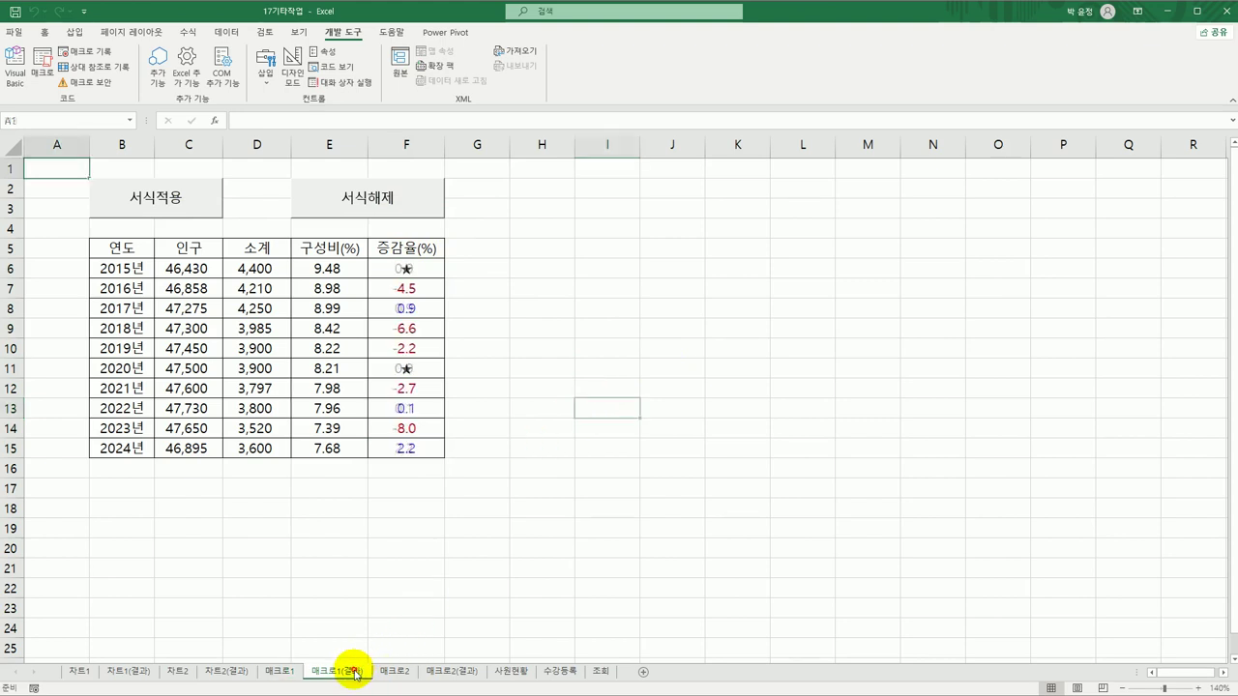
left_click(295, 671)
left_click(169, 201)
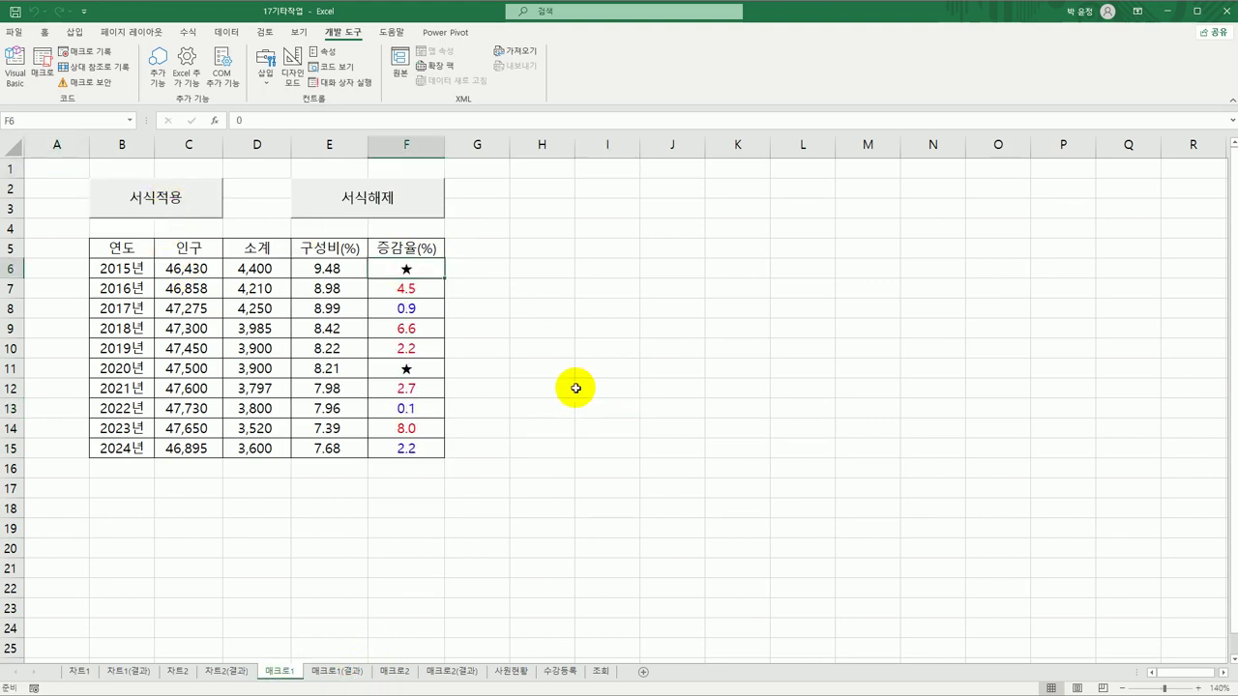
left_click(576, 387)
left_click(372, 573)
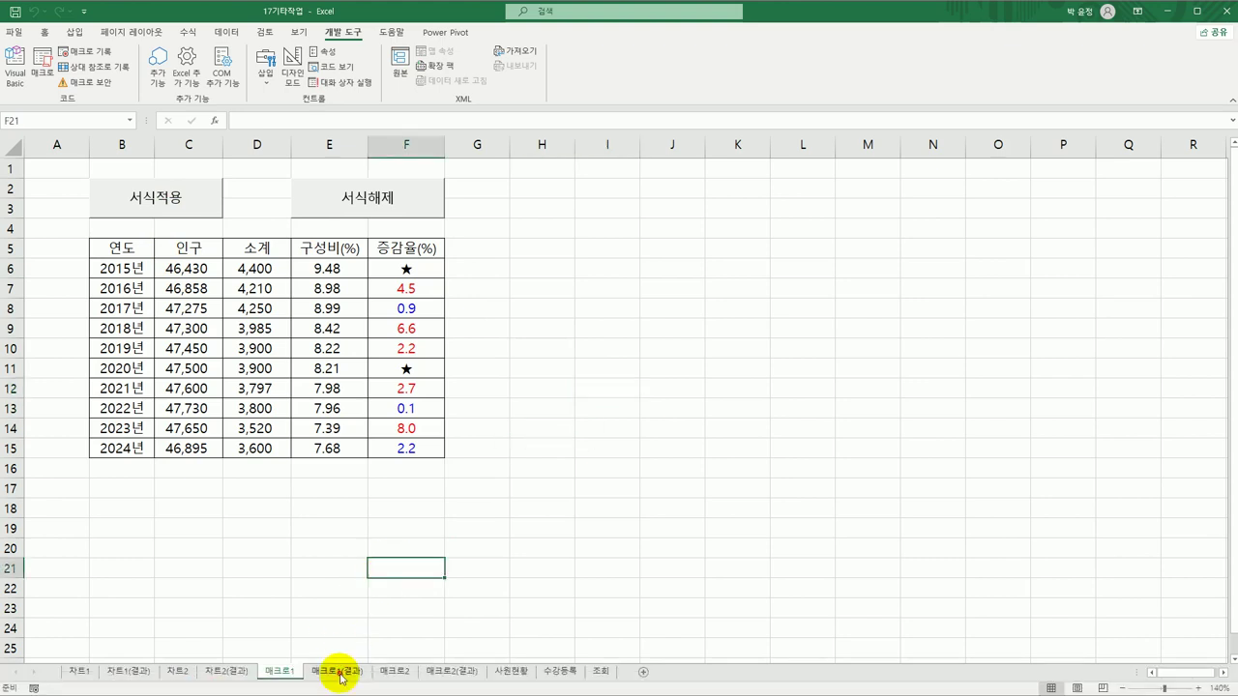
left_click(340, 674)
Insert a form-control button over cells B2:C3 on the 매크로2 sheet
left_click(396, 671)
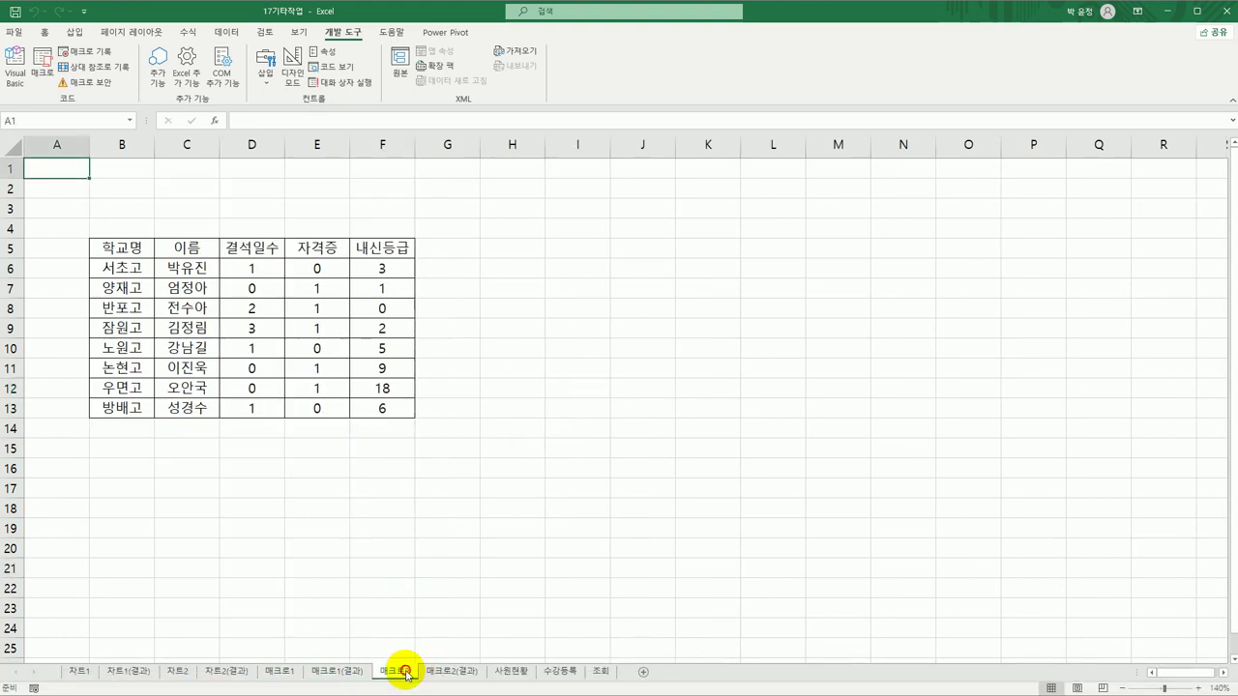
left_click(589, 443)
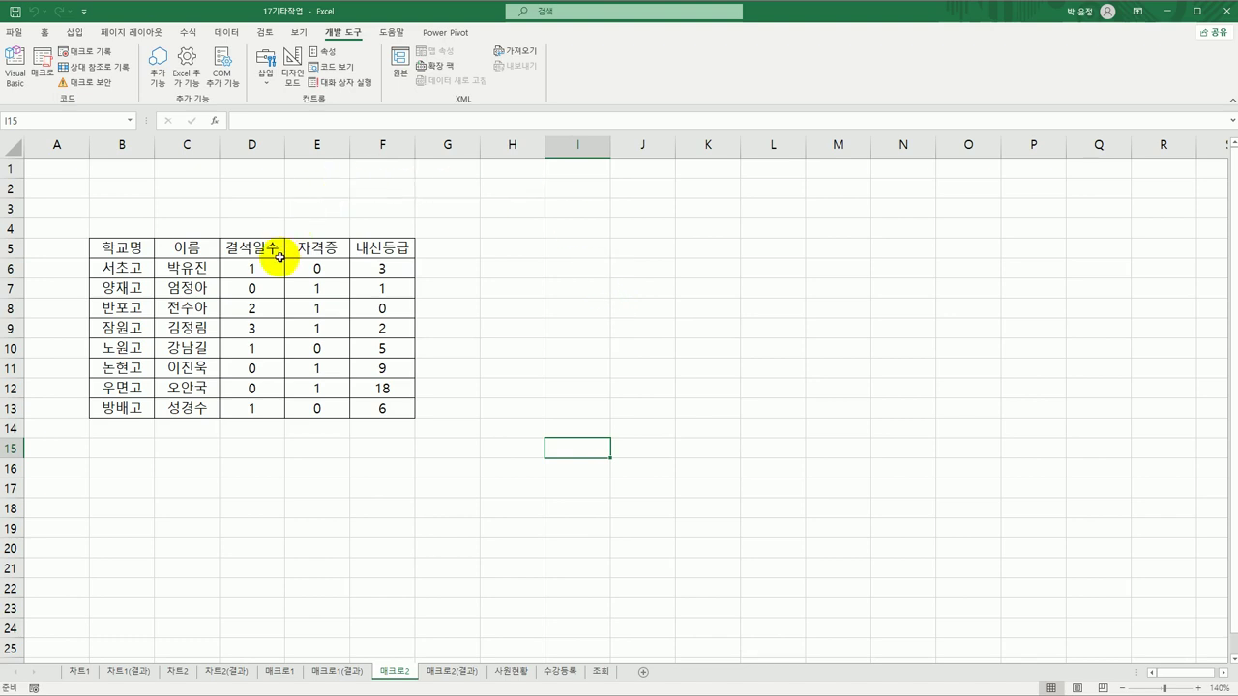
left_click(570, 276)
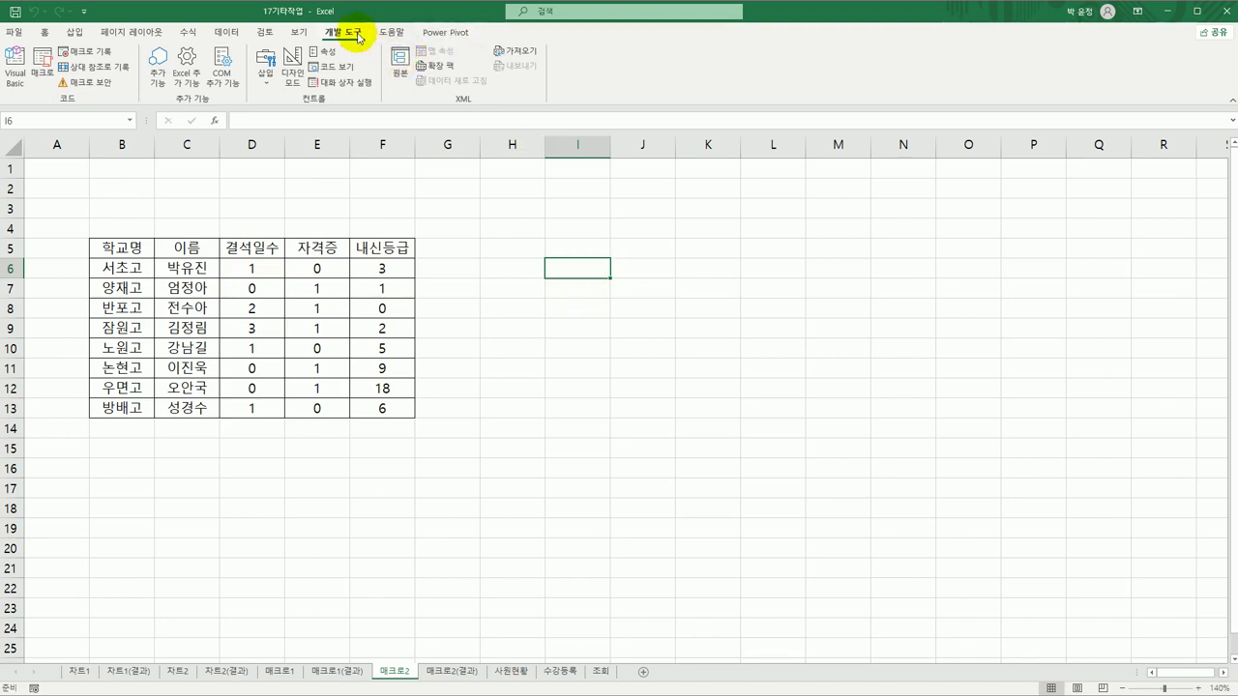
left_click(264, 77)
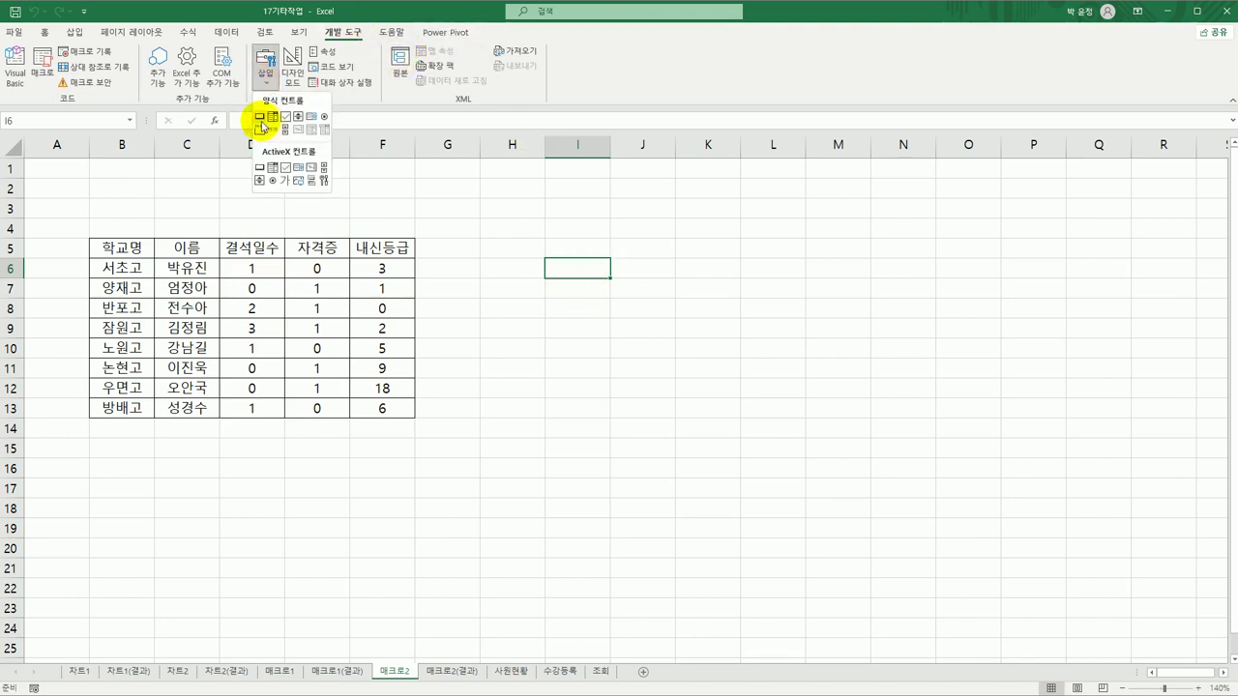
left_click(260, 116)
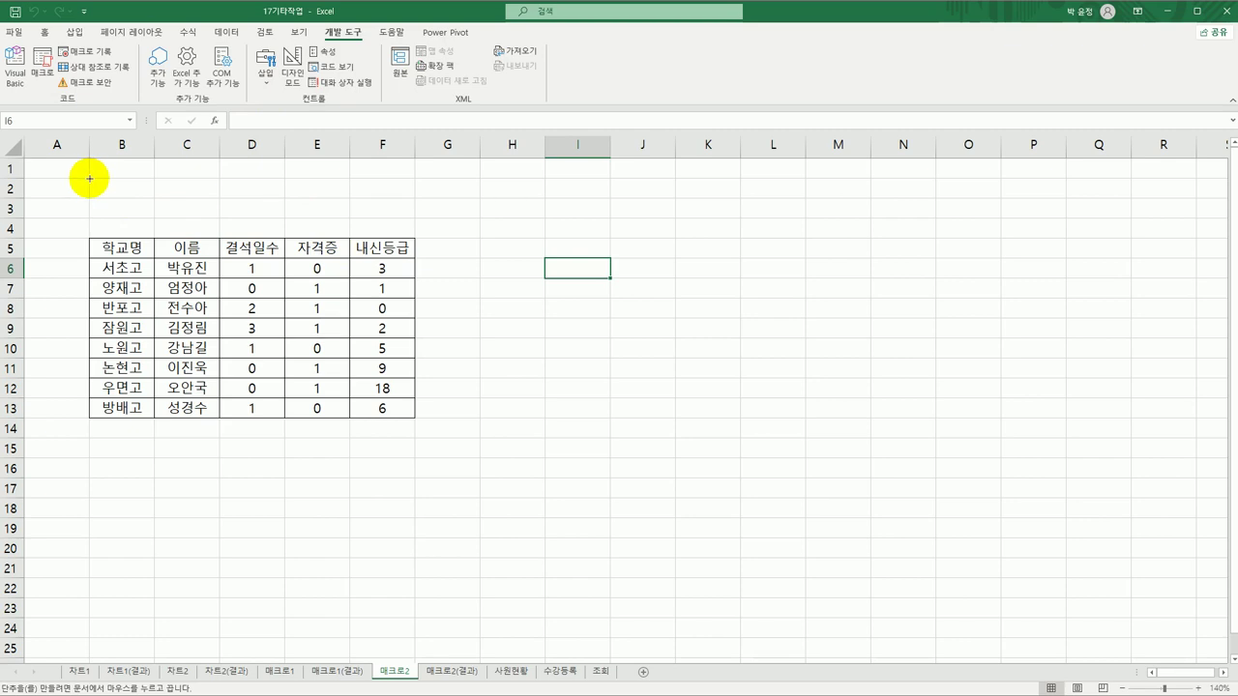
left_click_drag(87, 178, 188, 215)
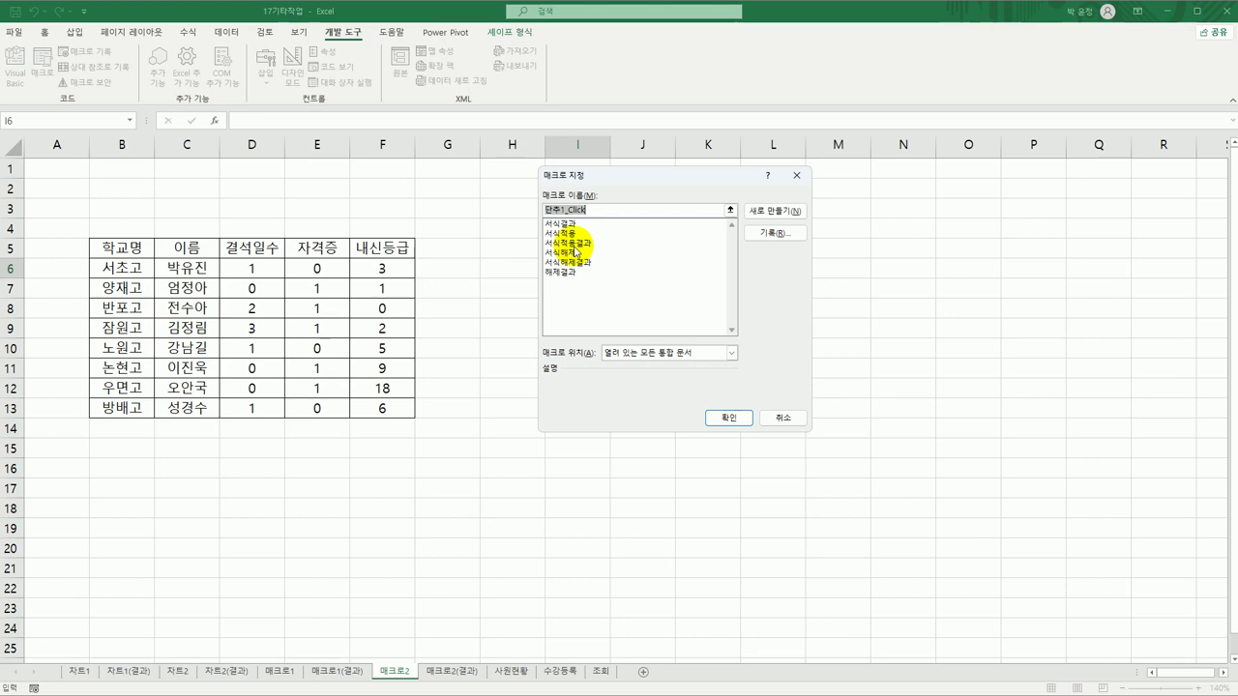
Start recording a new macro named 서식 for the button over B2:C3, stored in the current workbook
type("서식")
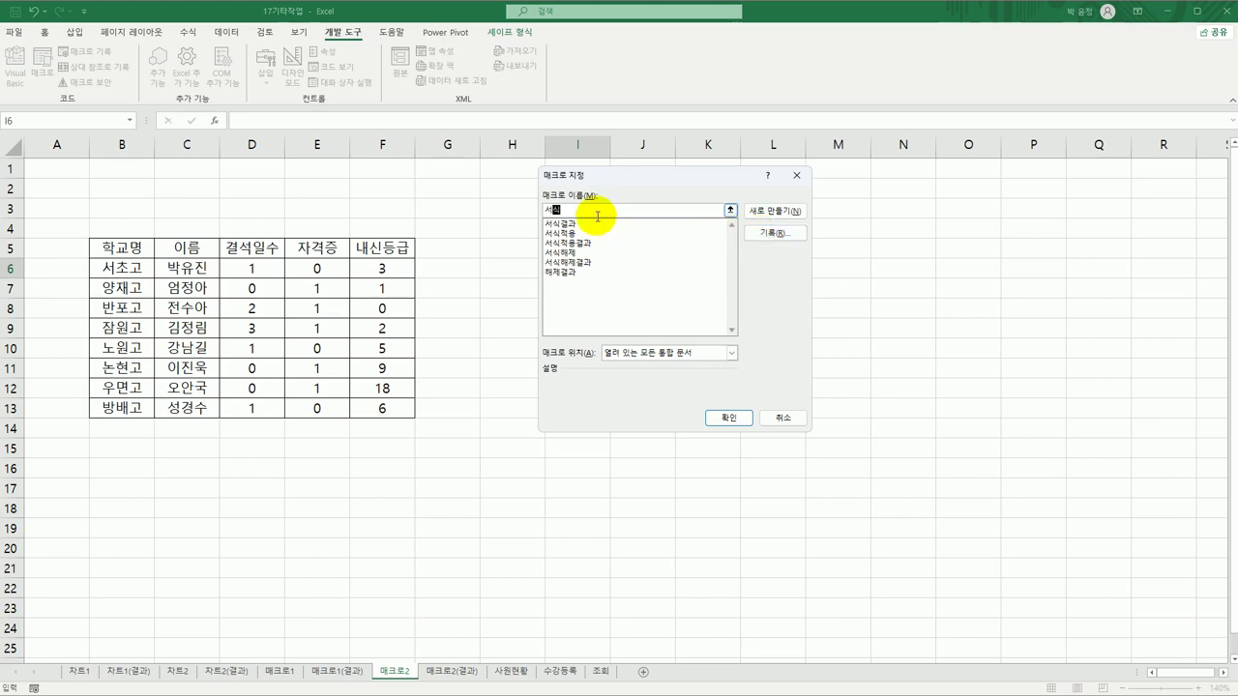
left_click(774, 233)
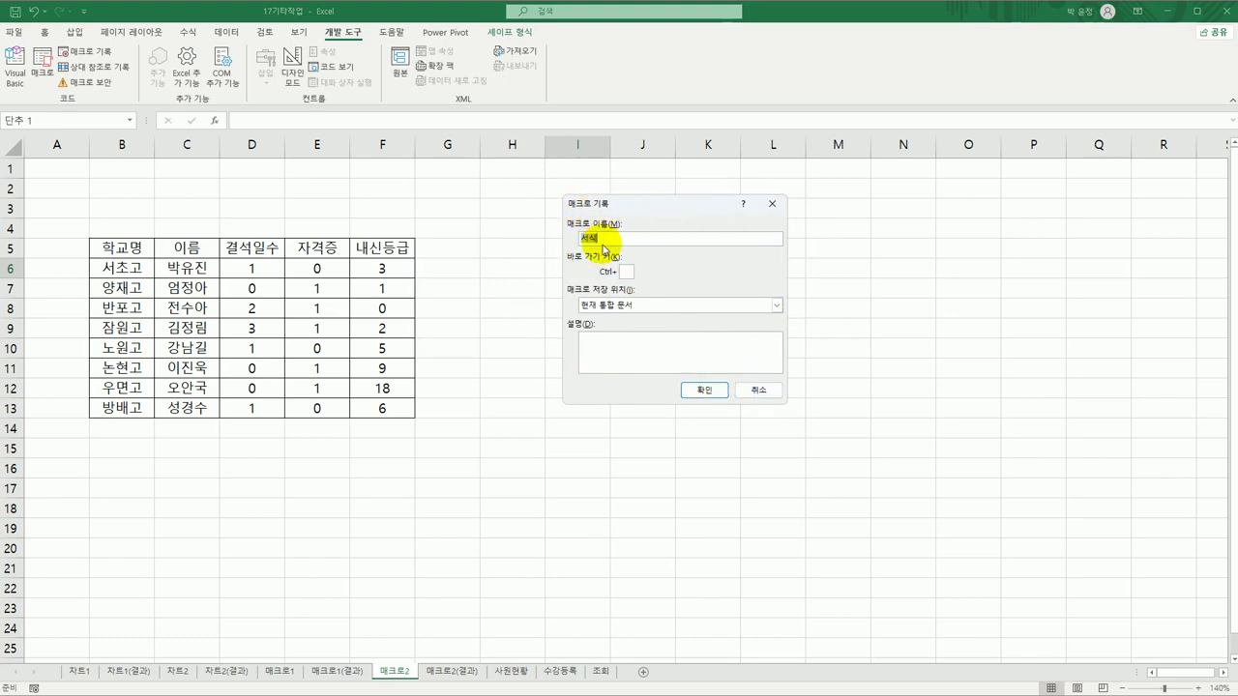
left_click(704, 390)
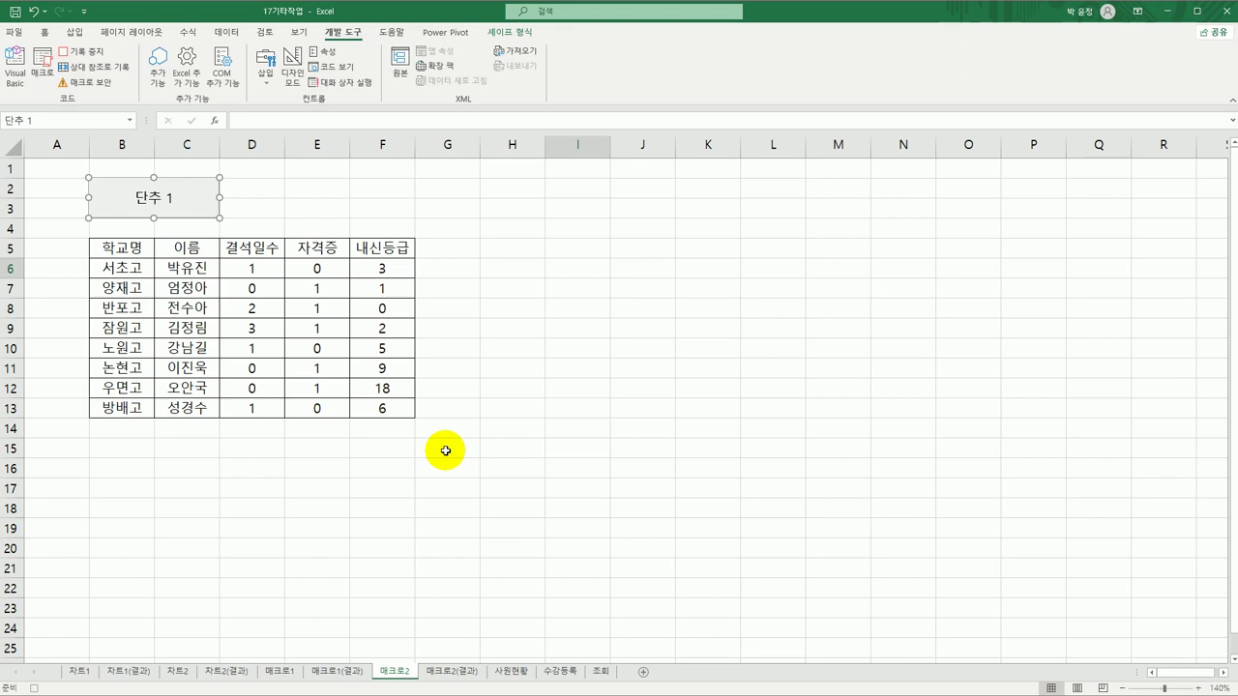
Open the cell formatting of the 자격증 values in E6:E13 and choose the custom (사용자 지정) number format category
left_click_drag(320, 268, 329, 406)
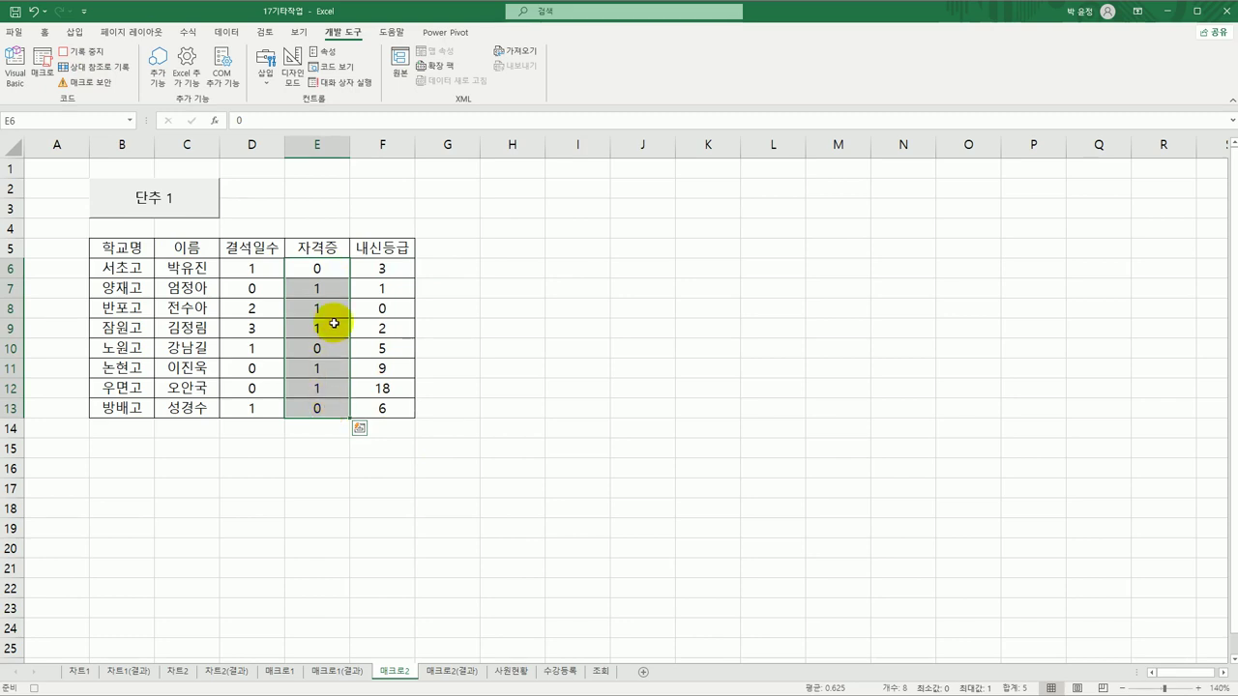
right_click(329, 271)
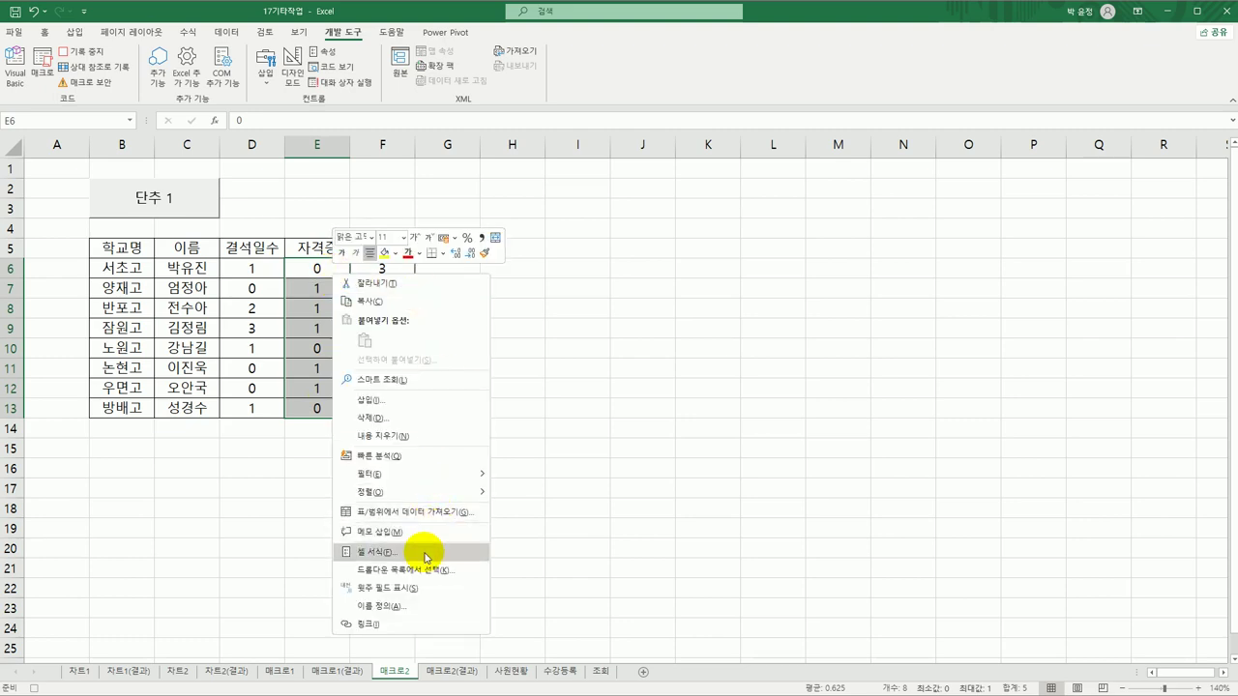
left_click(421, 552)
left_click_drag(475, 352, 584, 137)
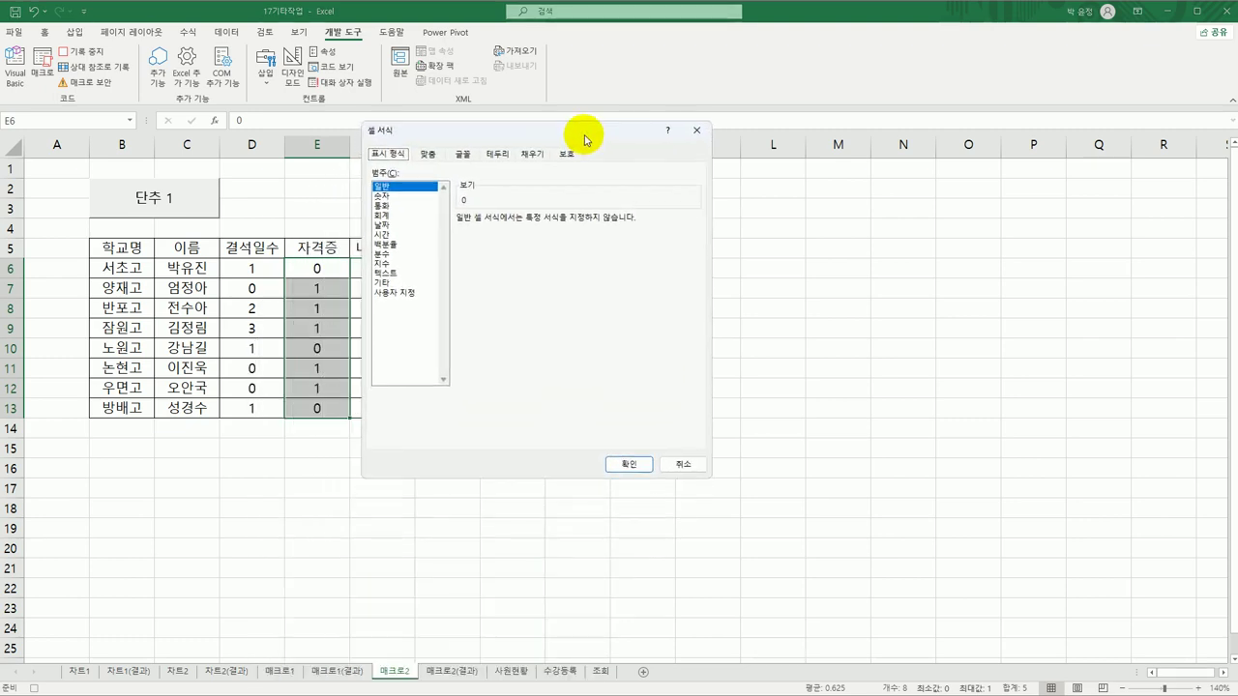
left_click(407, 291)
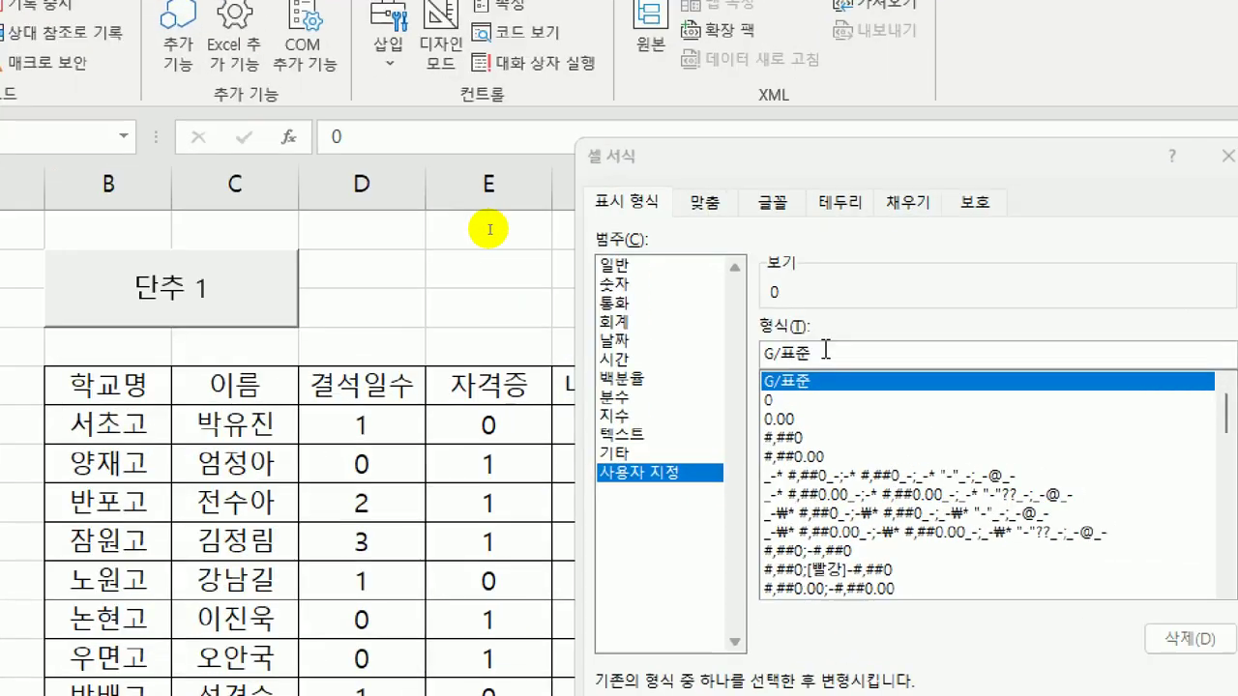
left_click_drag(473, 140, 409, 125)
left_click_drag(664, 153, 532, 69)
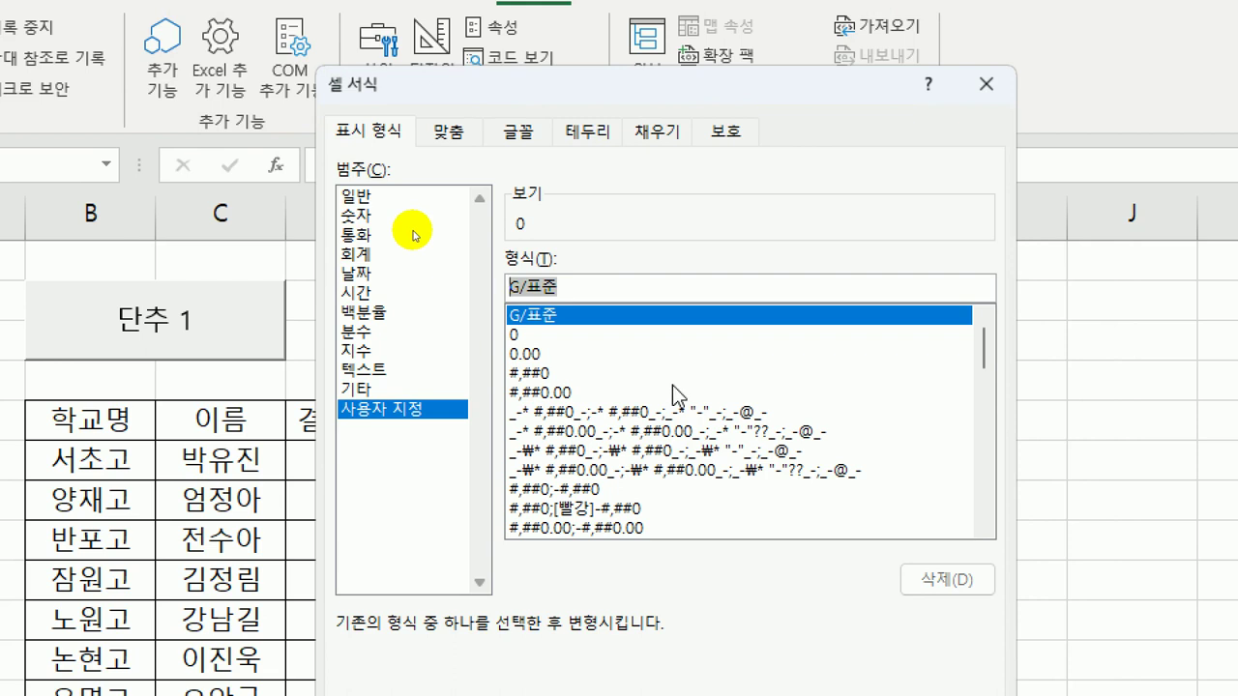
Apply the custom number format [=1]"유";[=0]"무" to the 자격증 values in E6:E13
type("[")
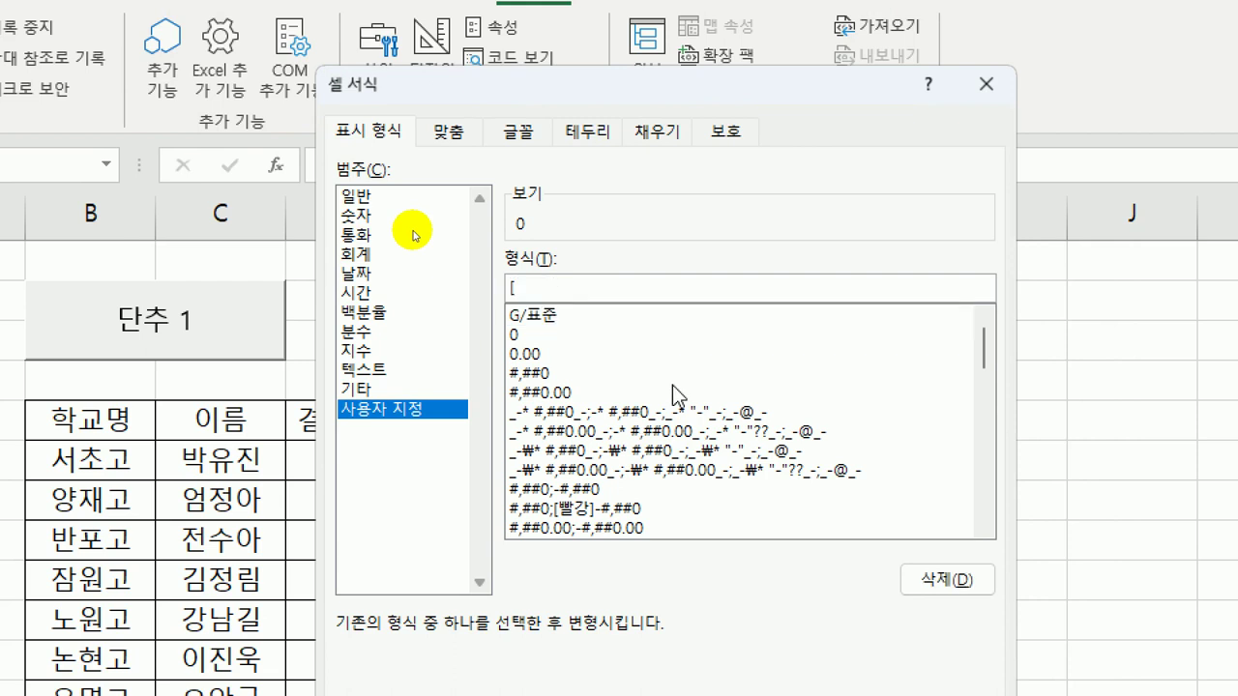
type("=1]")
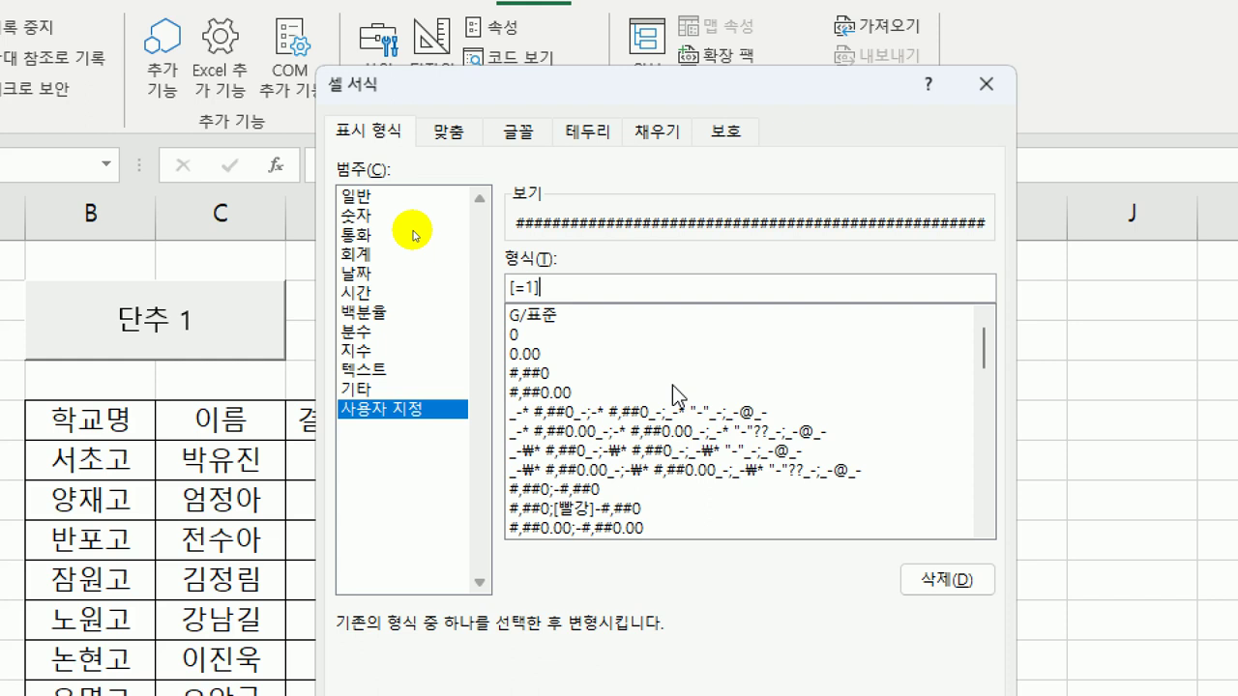
type("\"")
type("대")
key("BackSpace")
key("BackSpace")
type("유\"")
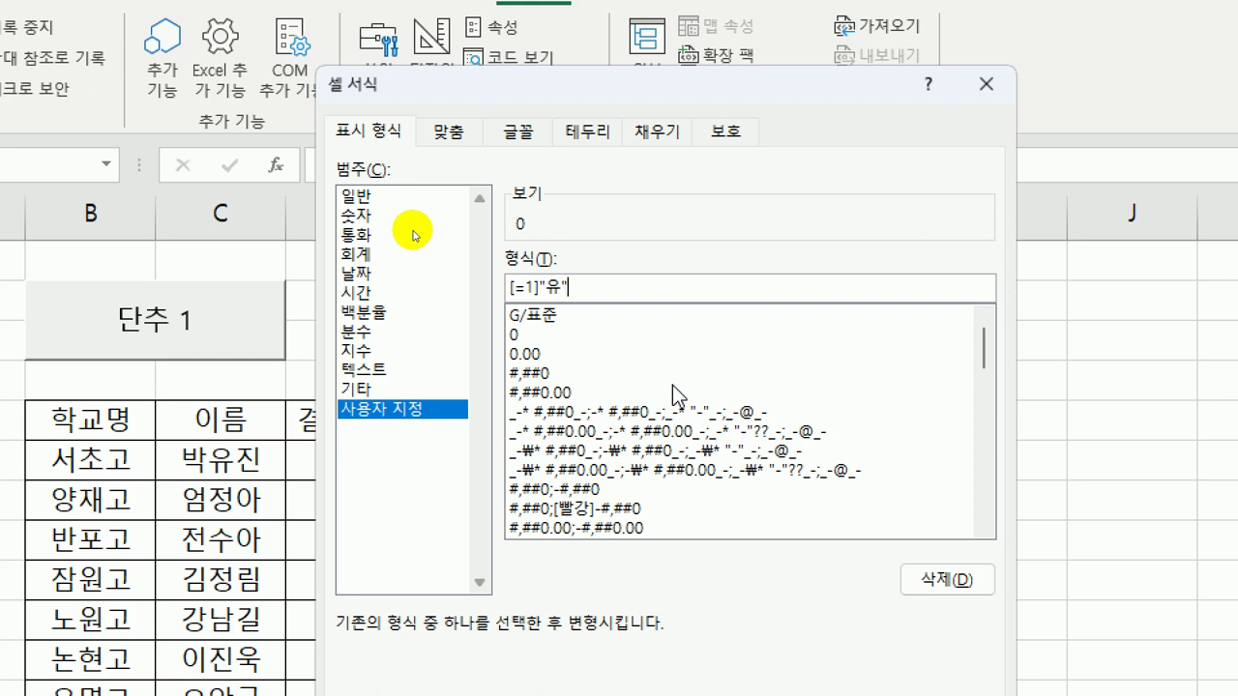
type(";")
type("[=0]\"무\"")
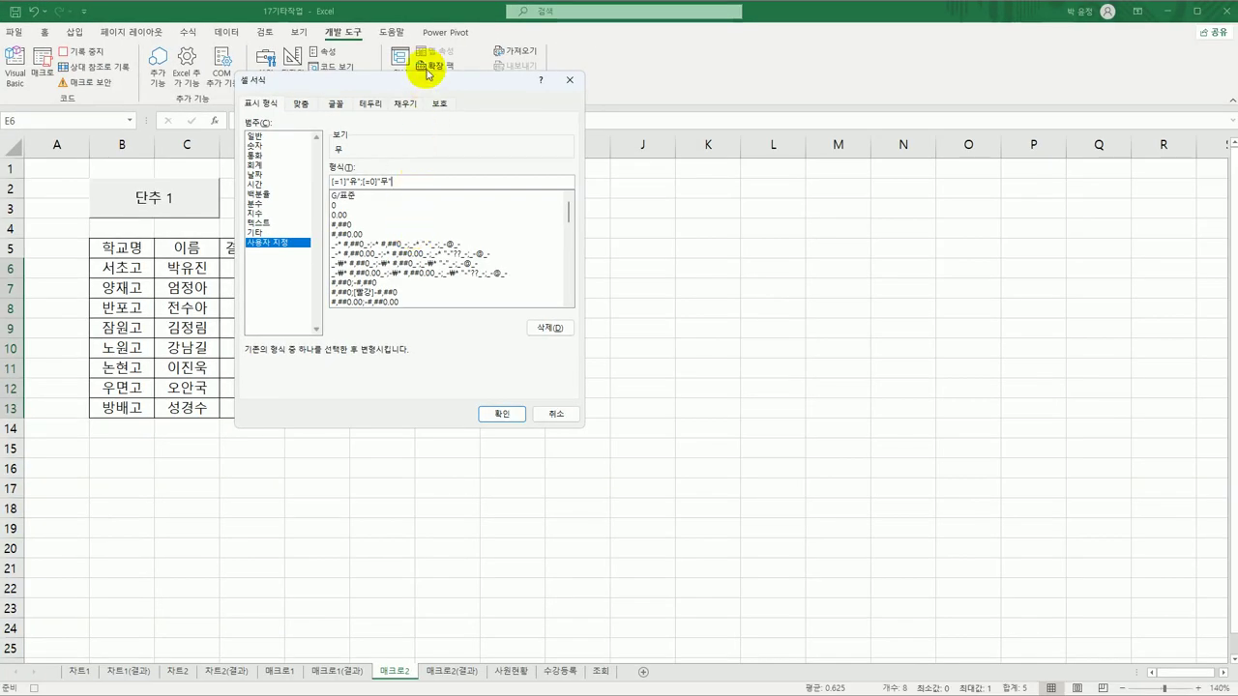
left_click_drag(432, 85, 641, 102)
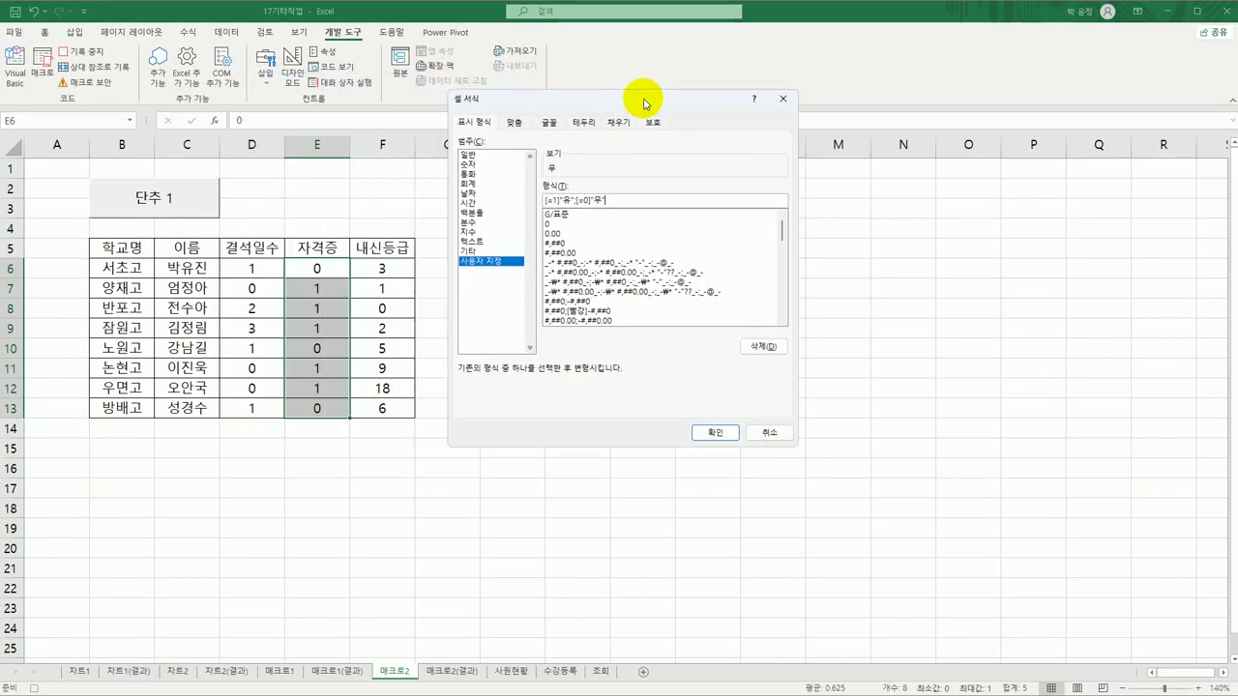
left_click(615, 202)
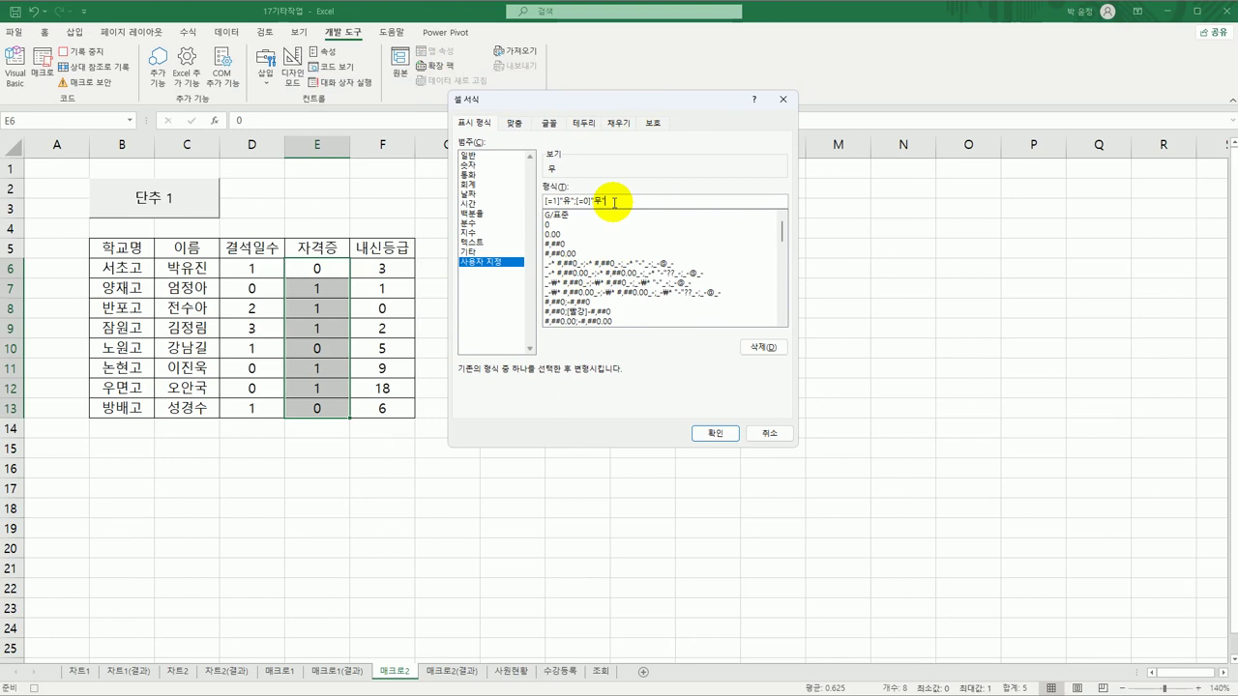
left_click(716, 433)
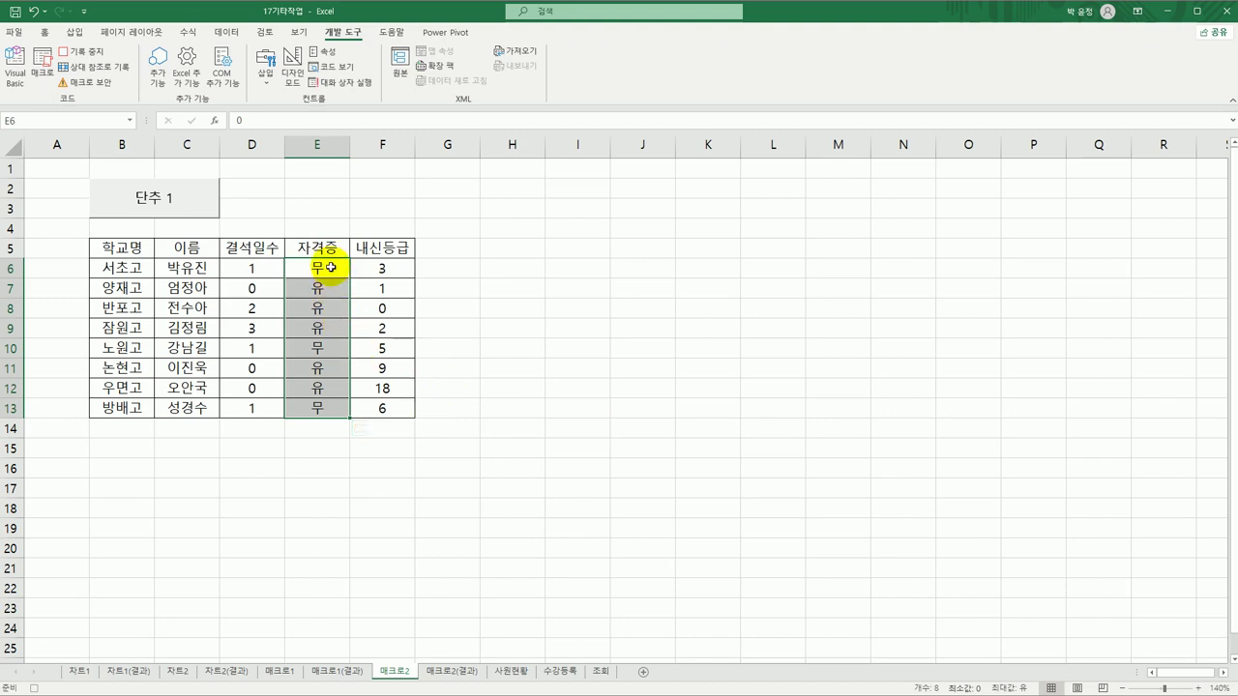
Stop recording the 서식 macro with cell E6 selected, and label the button over B2:C3 서식
left_click(325, 266)
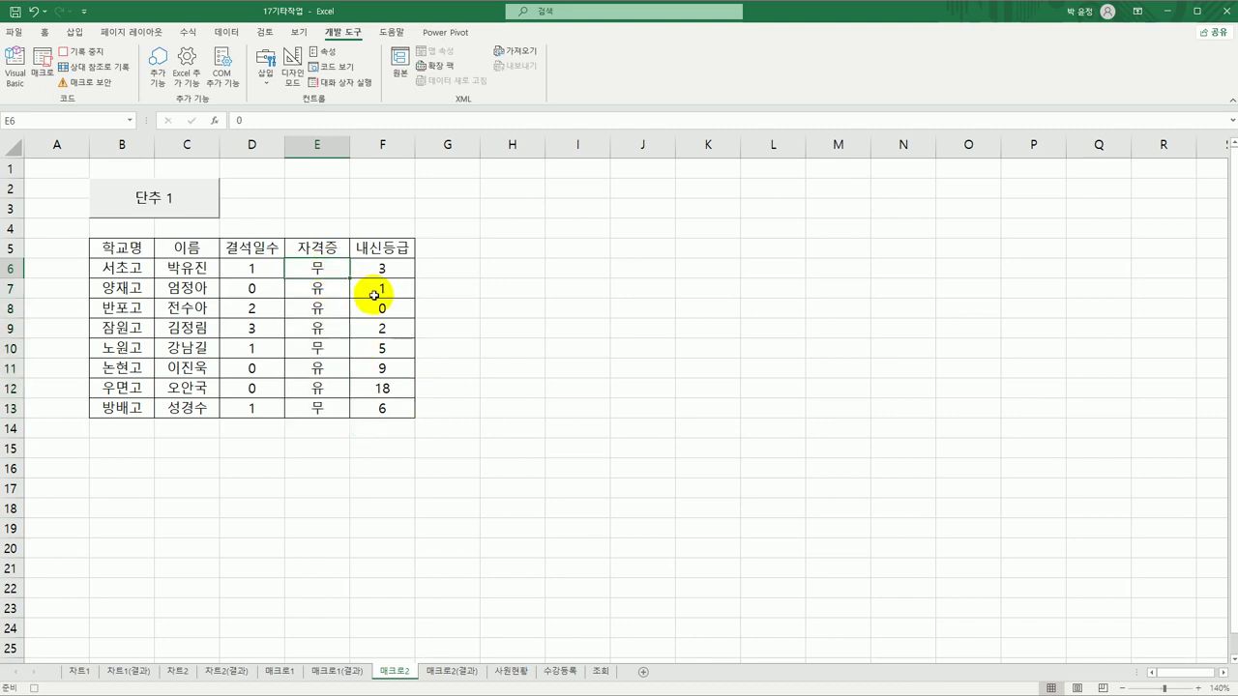
left_click(85, 51)
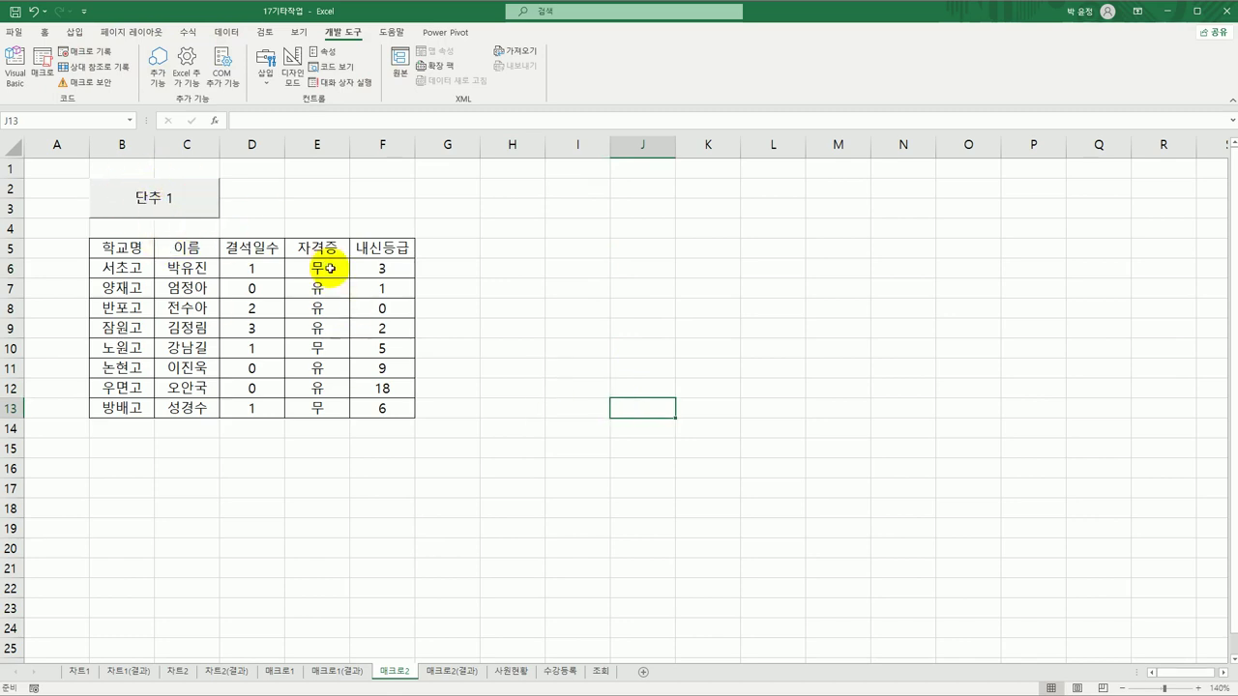
right_click(157, 207)
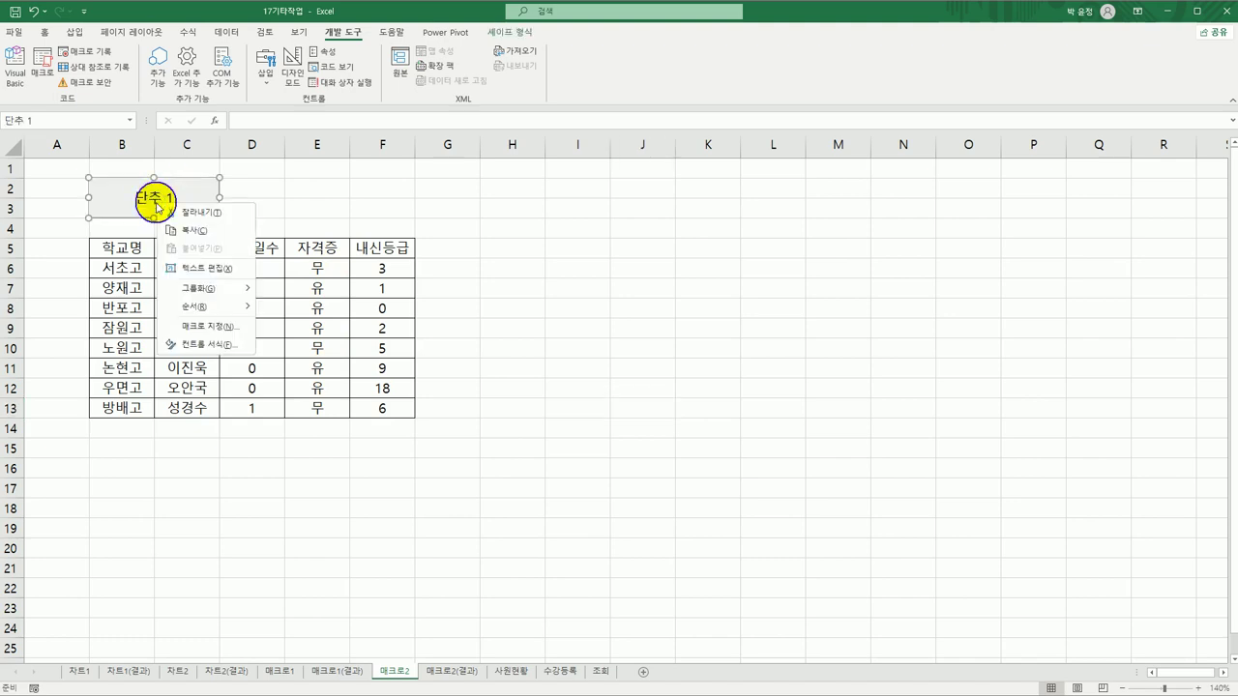
left_click(208, 268)
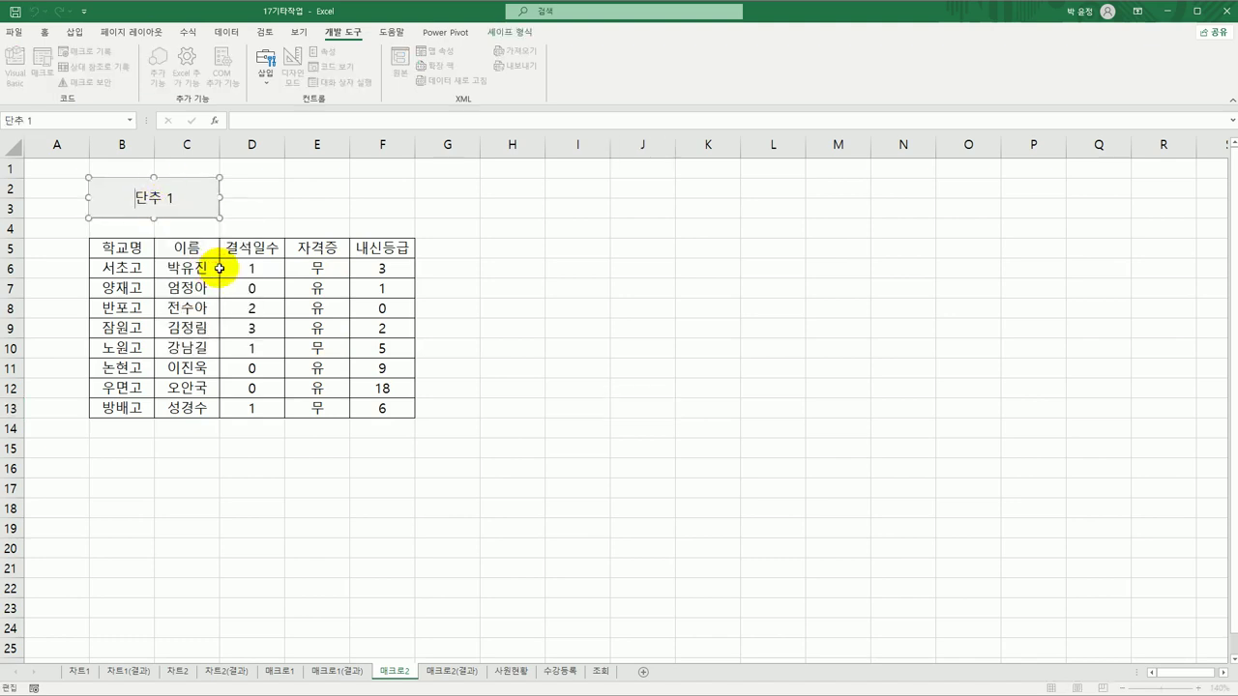
key("ctrl+a")
type("서식")
left_click(512, 371)
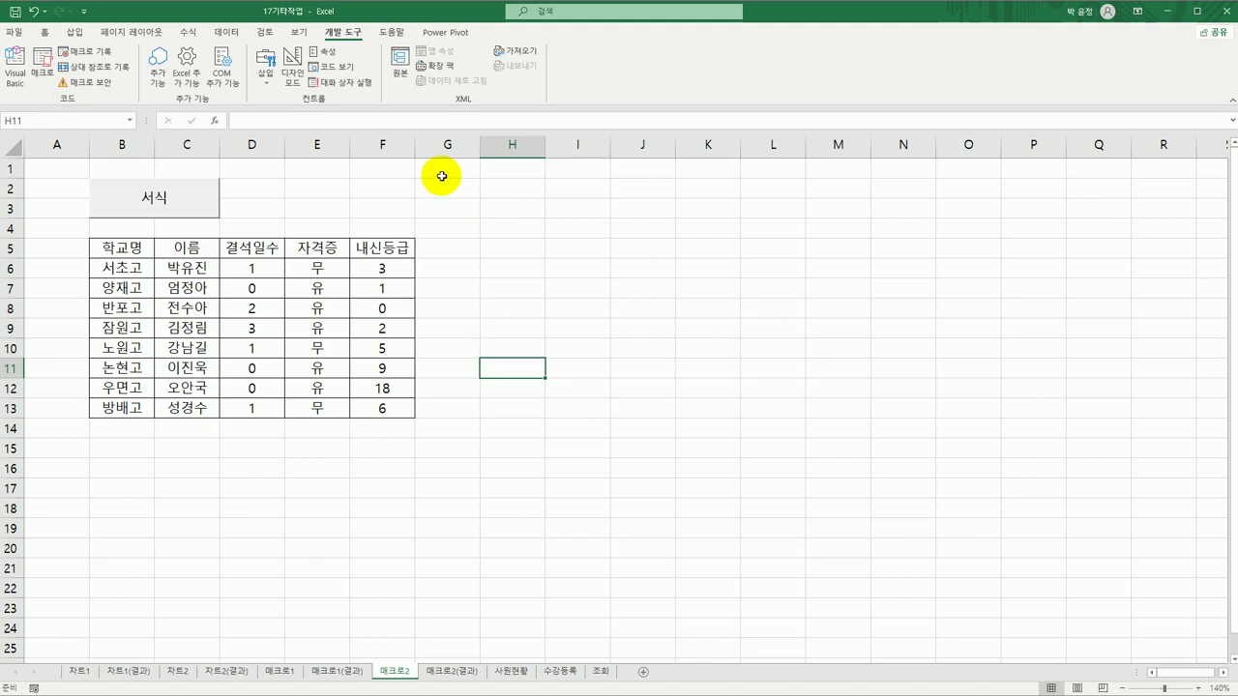
Insert a second form-control button over cells E2:F3 on the 매크로2 sheet
left_click(265, 83)
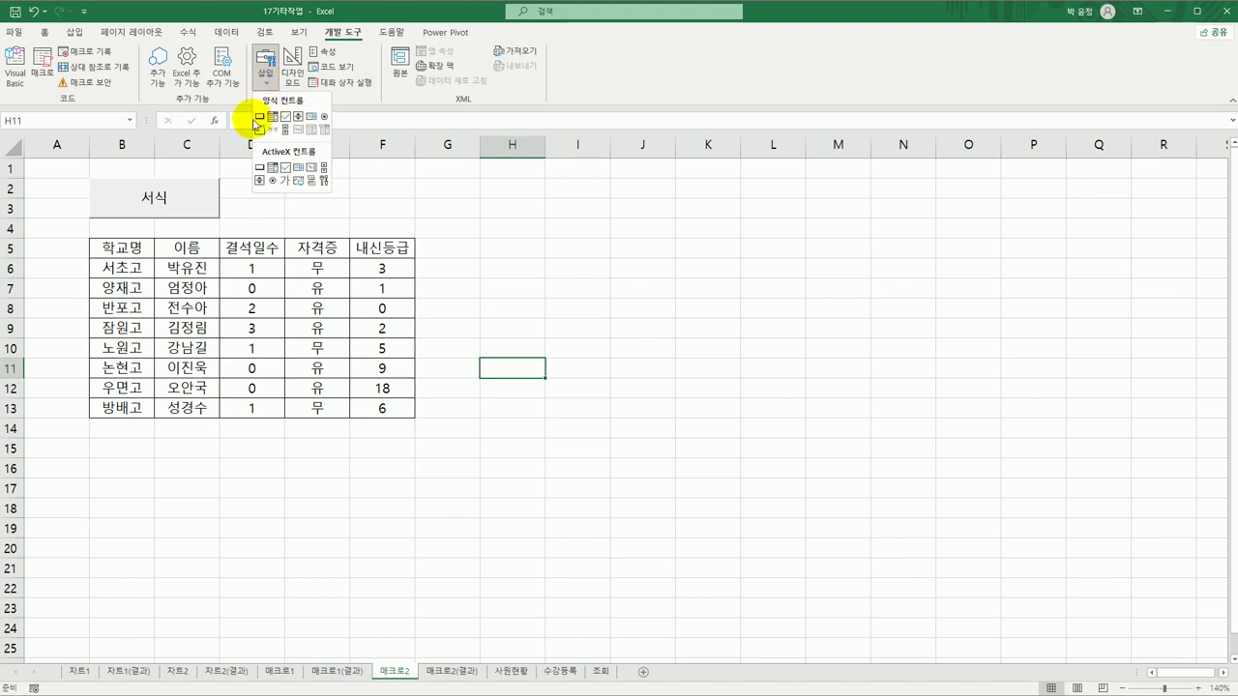
left_click(259, 117)
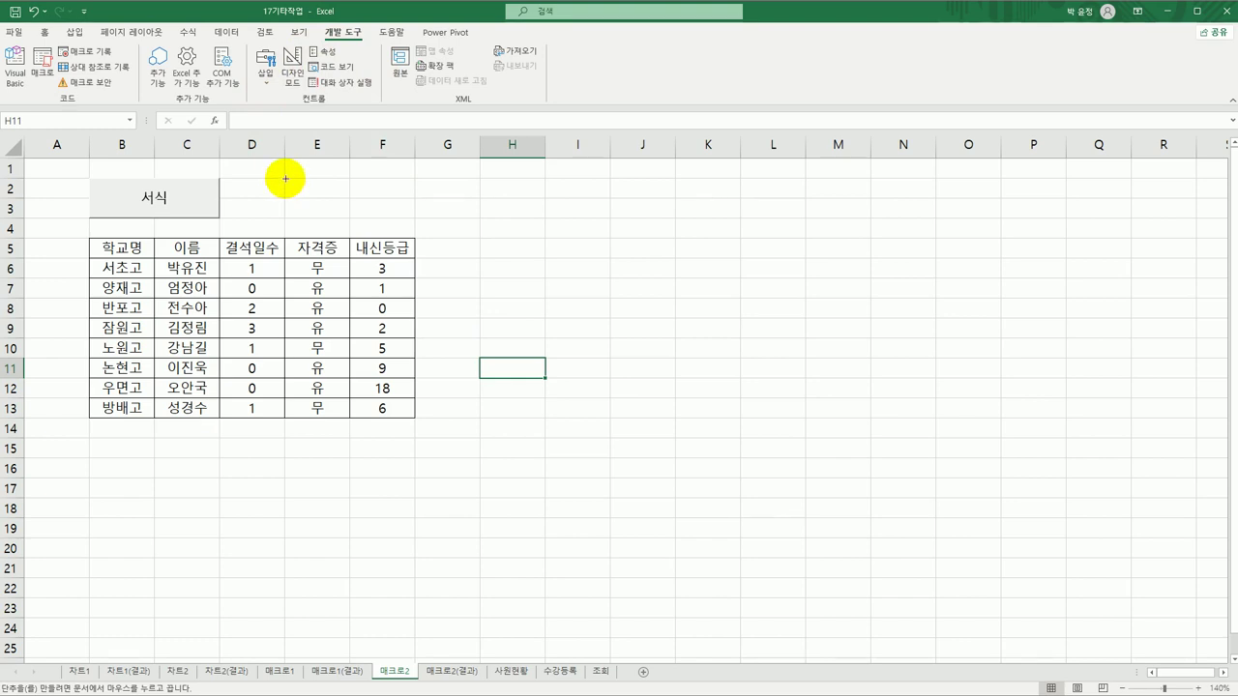
left_click_drag(286, 178, 400, 215)
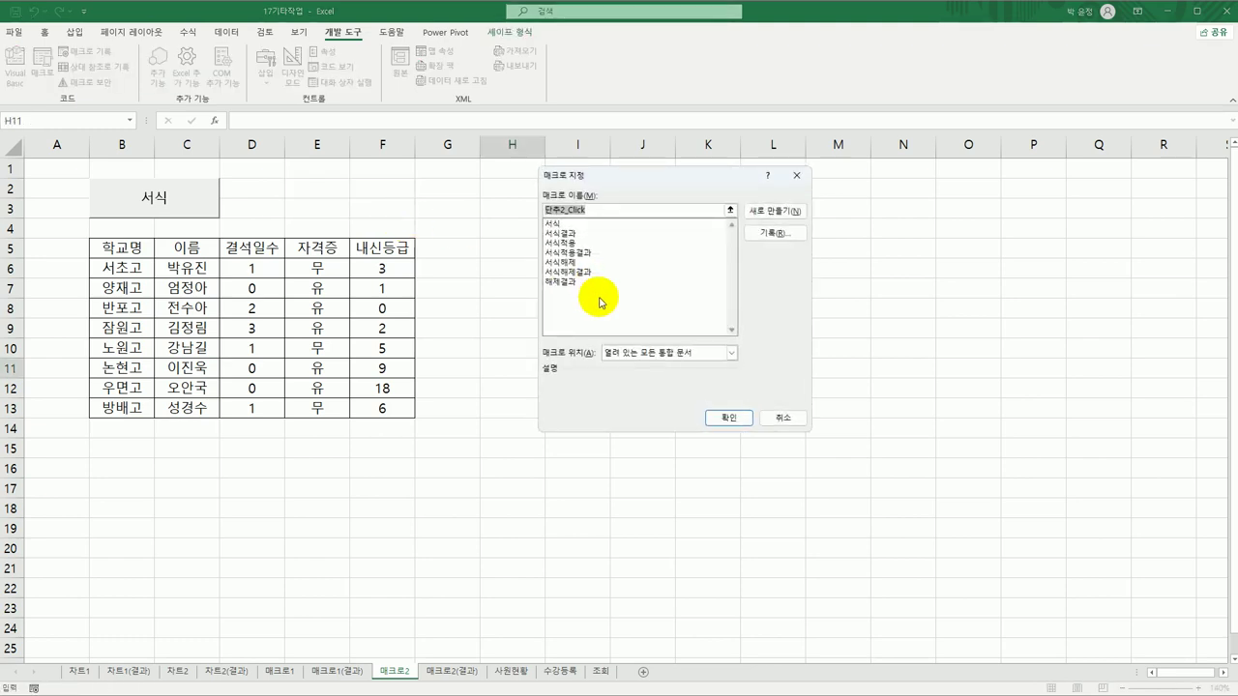
Start recording a new macro named 해제 for the button over E2:F3, stored in the current workbook
type("일바")
key("BackSpace")
key("BackSpace")
type("ㅎ")
type("해제")
left_click(777, 238)
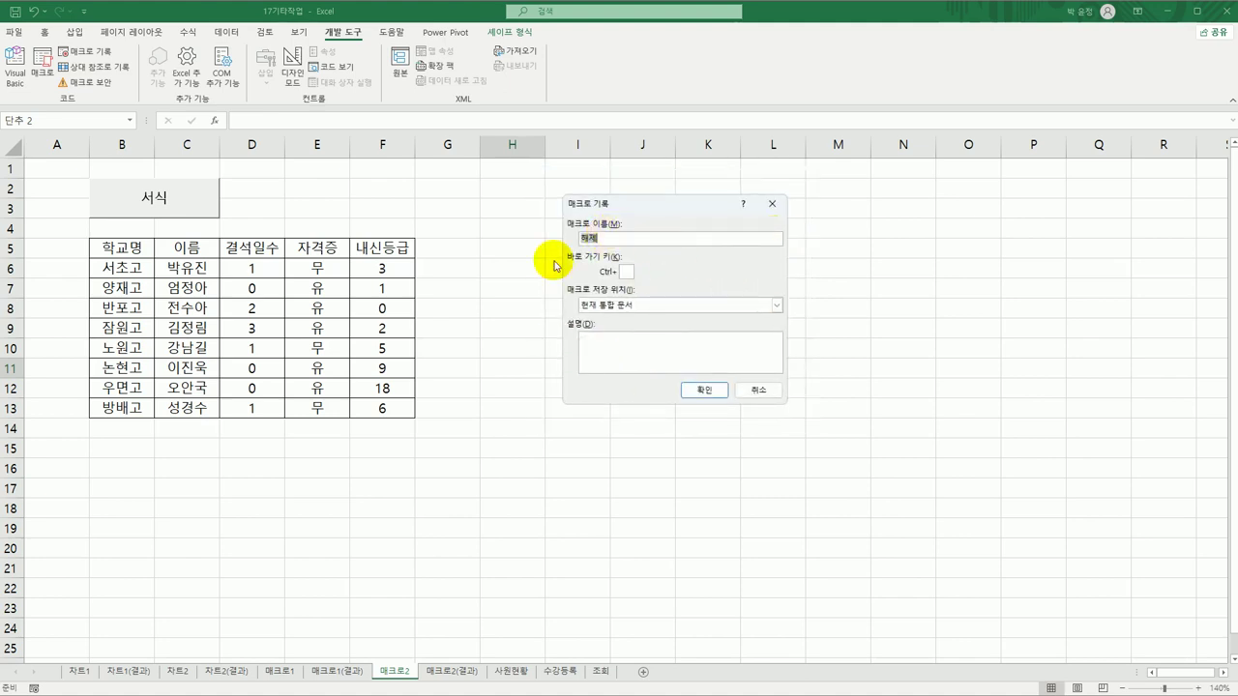
left_click(703, 391)
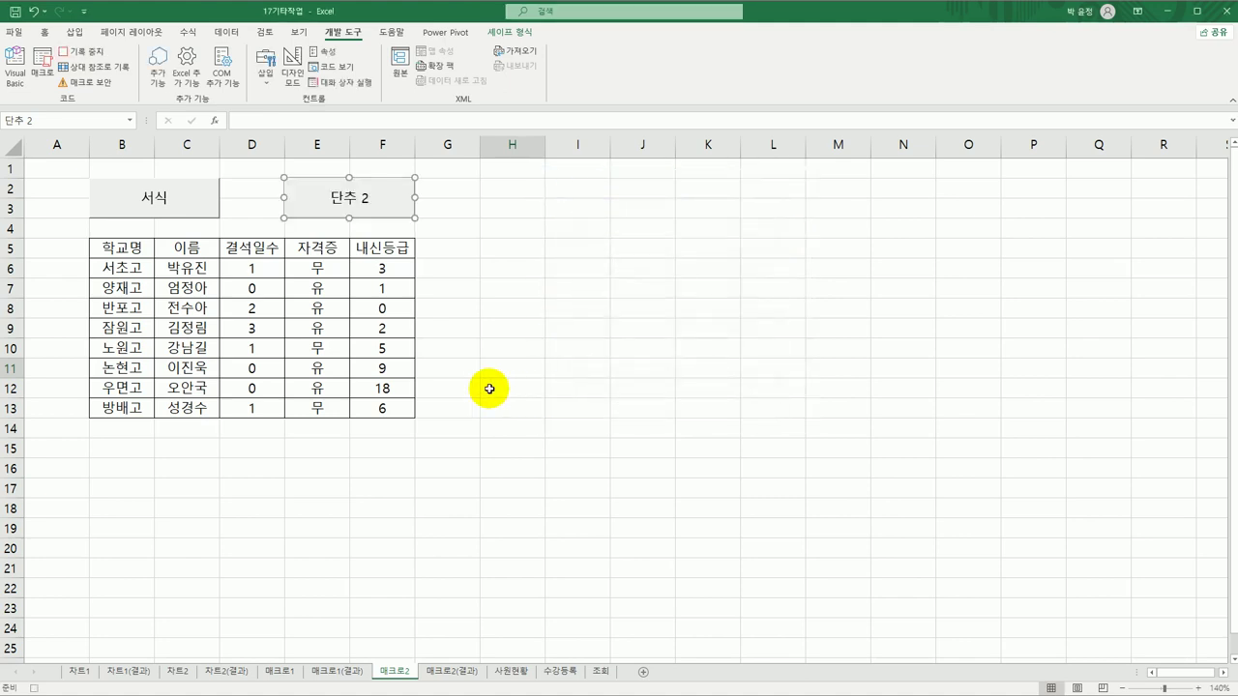
Set the number format of the 자격증 values in E6:E13 to the 일반 category
left_click_drag(320, 268, 317, 408)
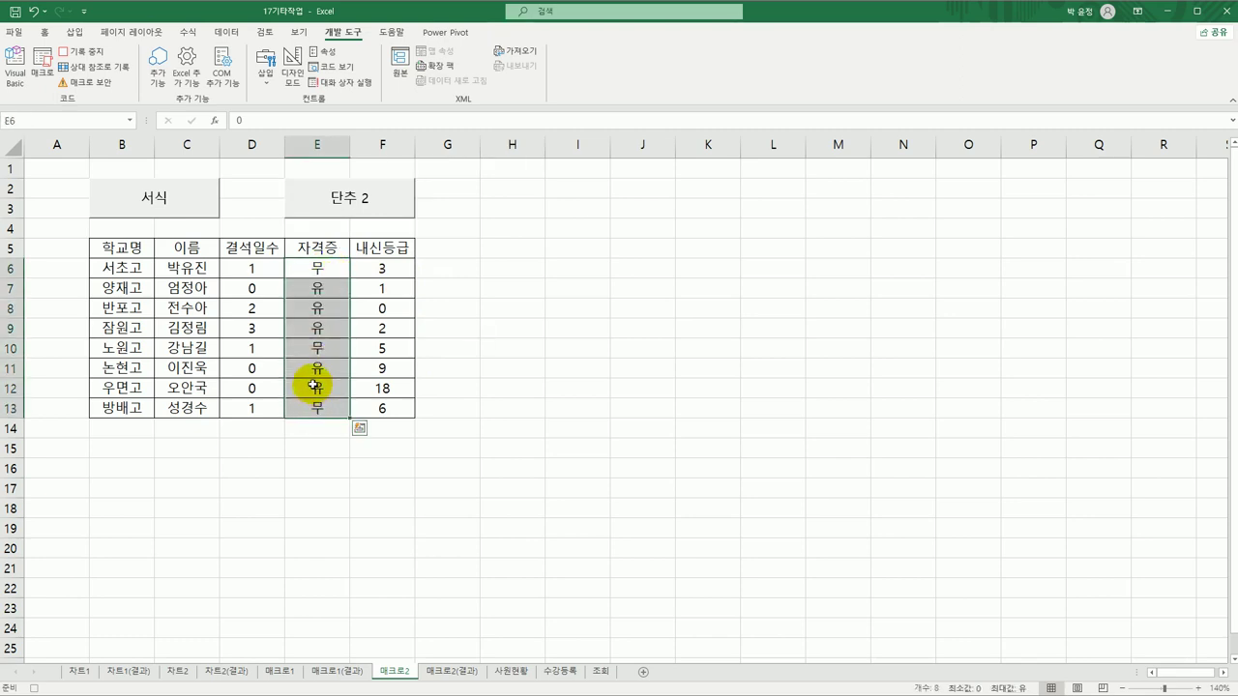
right_click(328, 263)
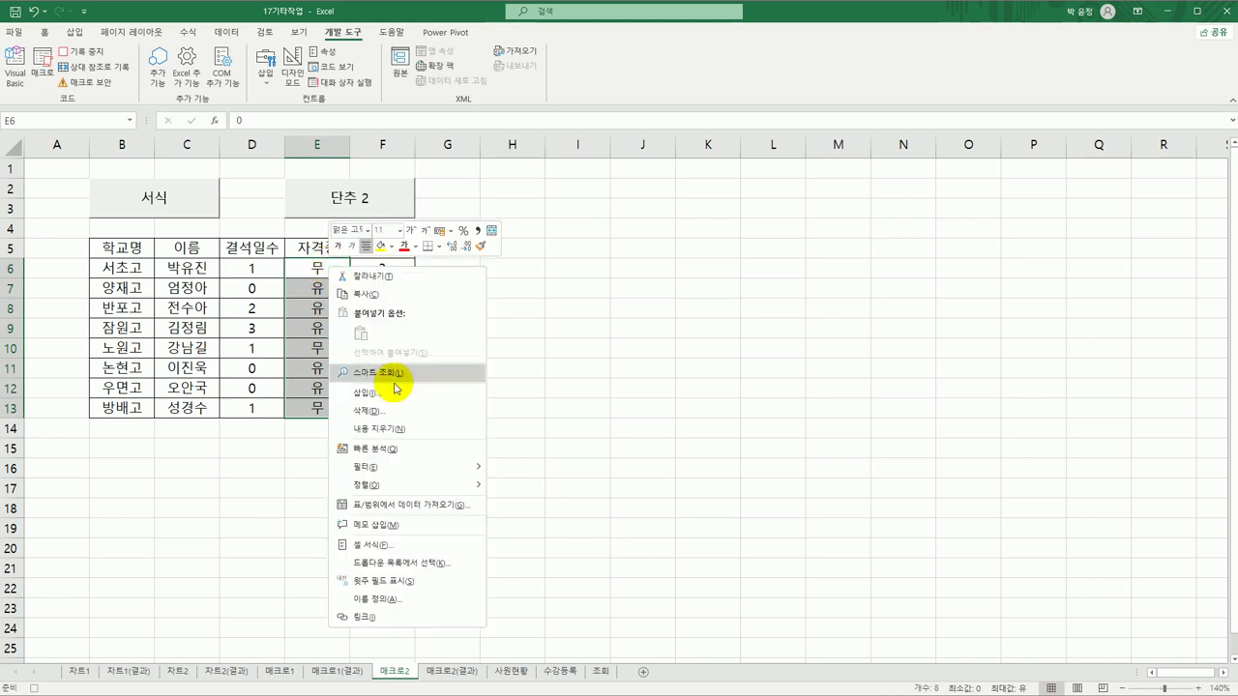
left_click(389, 542)
left_click_drag(429, 338, 667, 105)
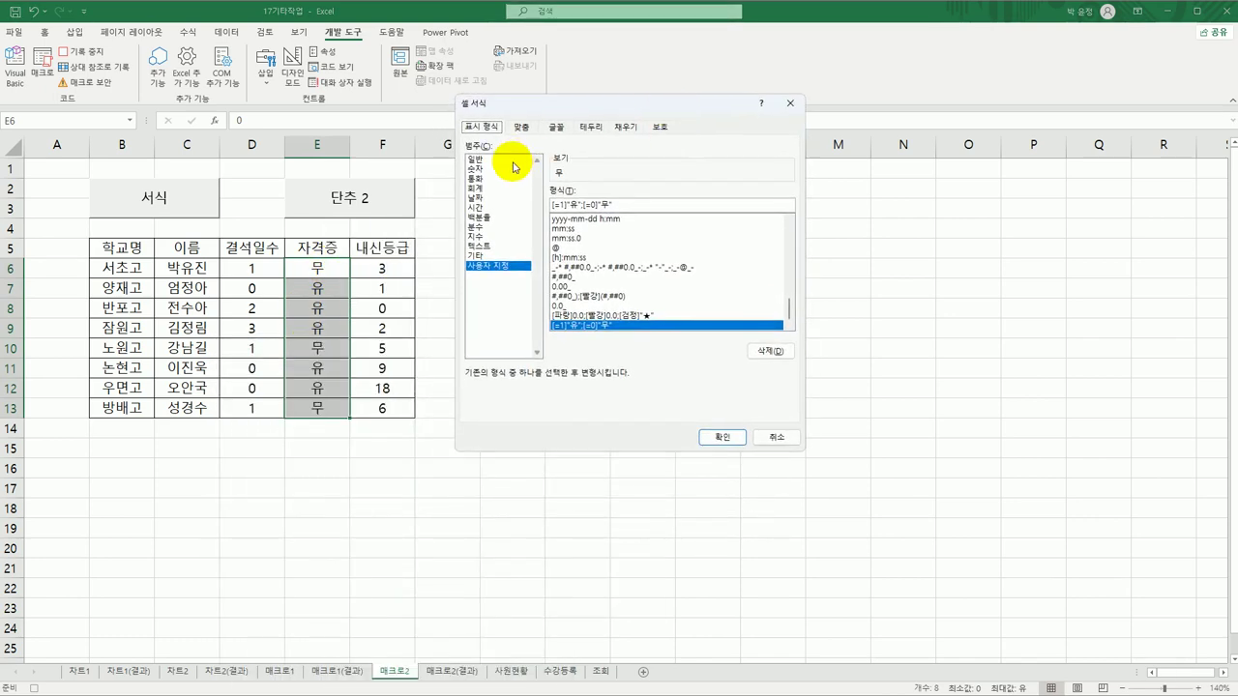
left_click(513, 160)
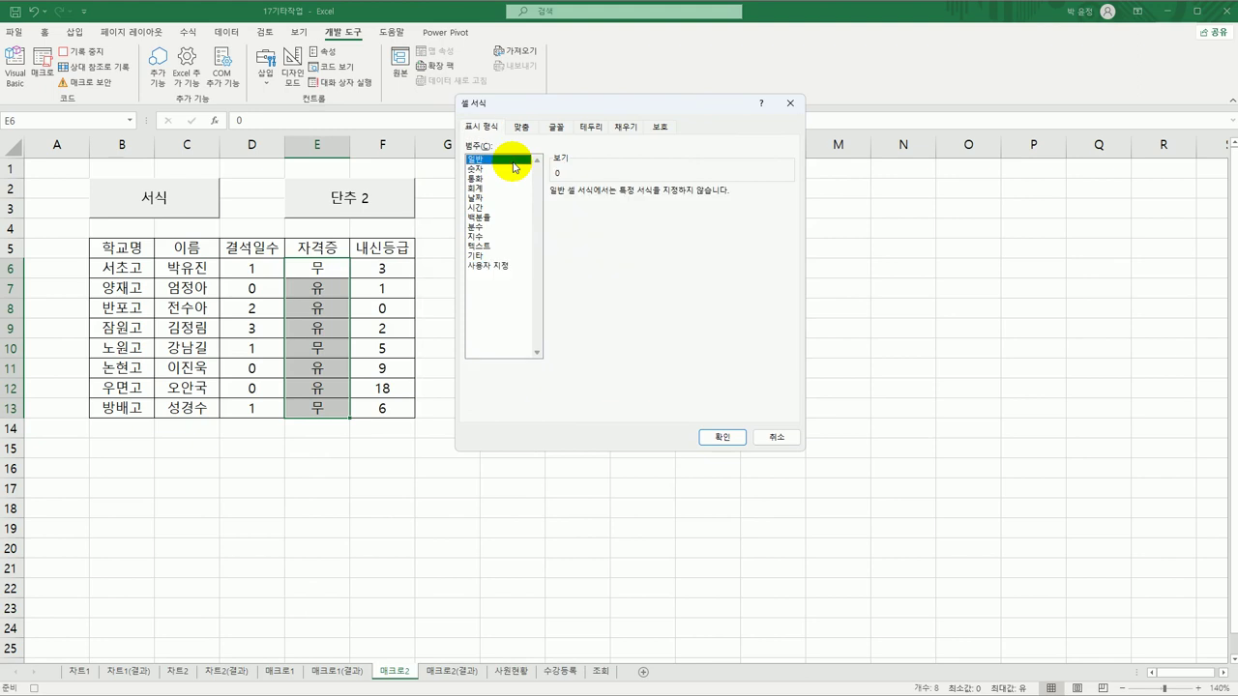
left_click(714, 437)
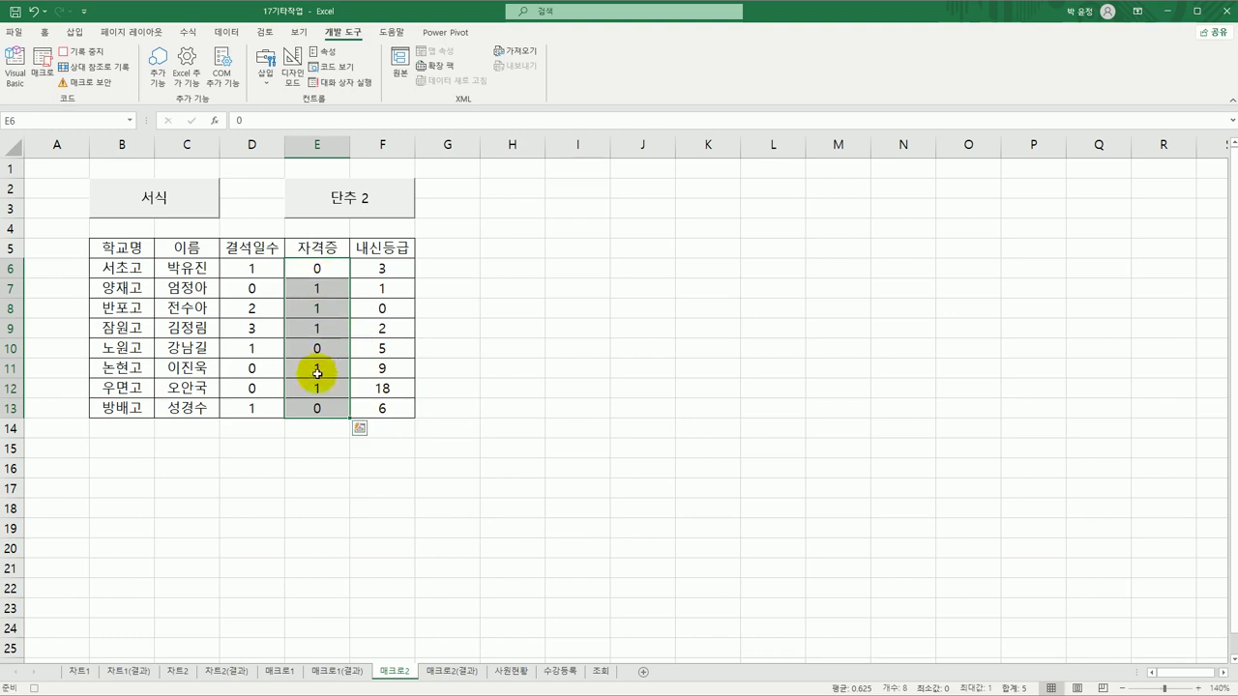
Stop recording the 해제 macro with cell E6 selected, and label the button over E2:F3 해제
left_click(340, 271)
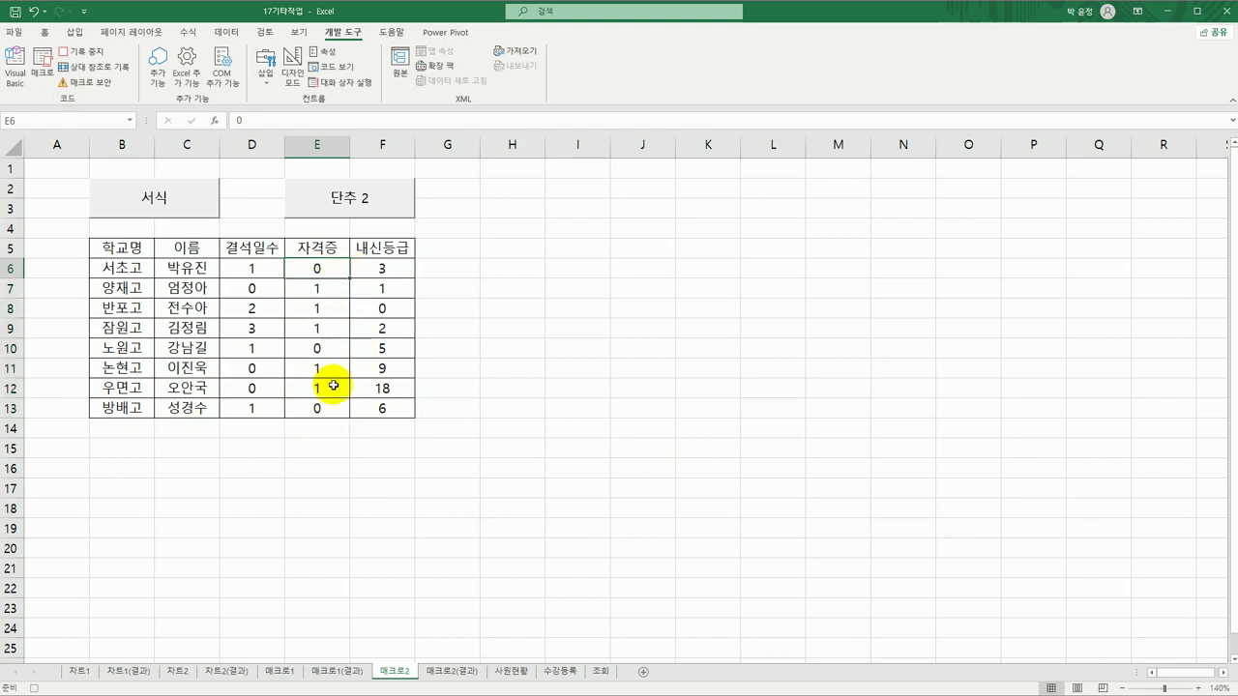
left_click(78, 54)
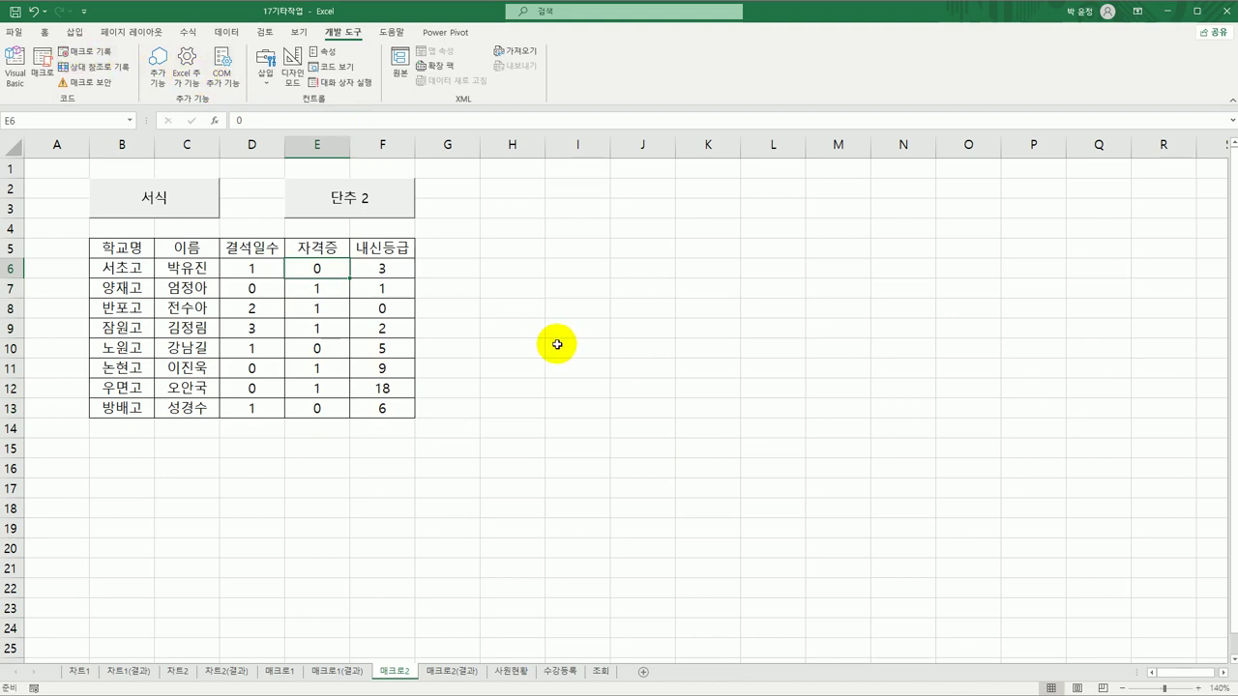
right_click(350, 201)
left_click(392, 262)
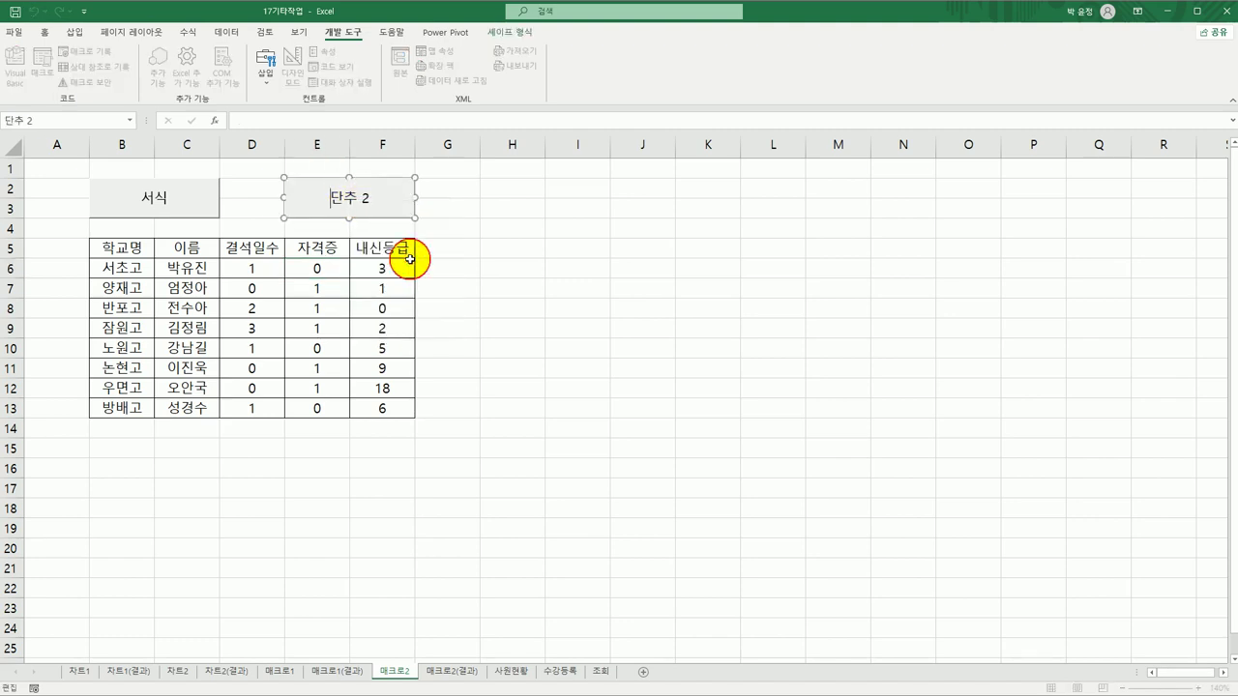
key("ctrl+a")
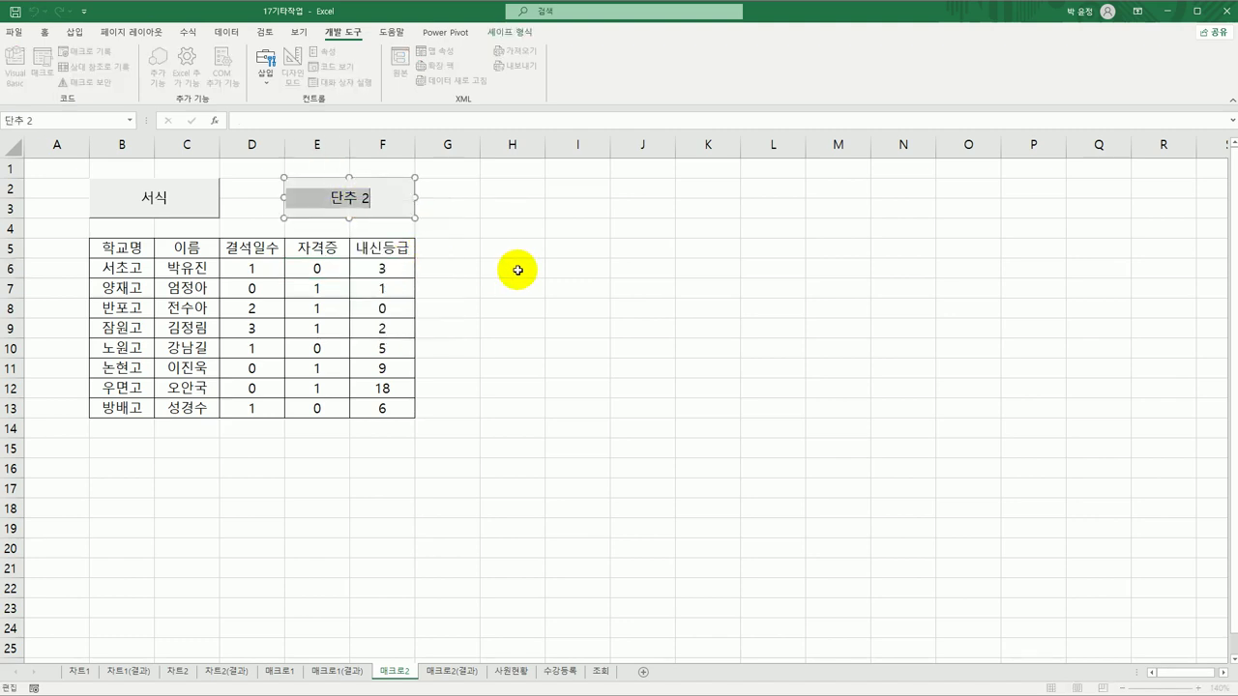
type("해제")
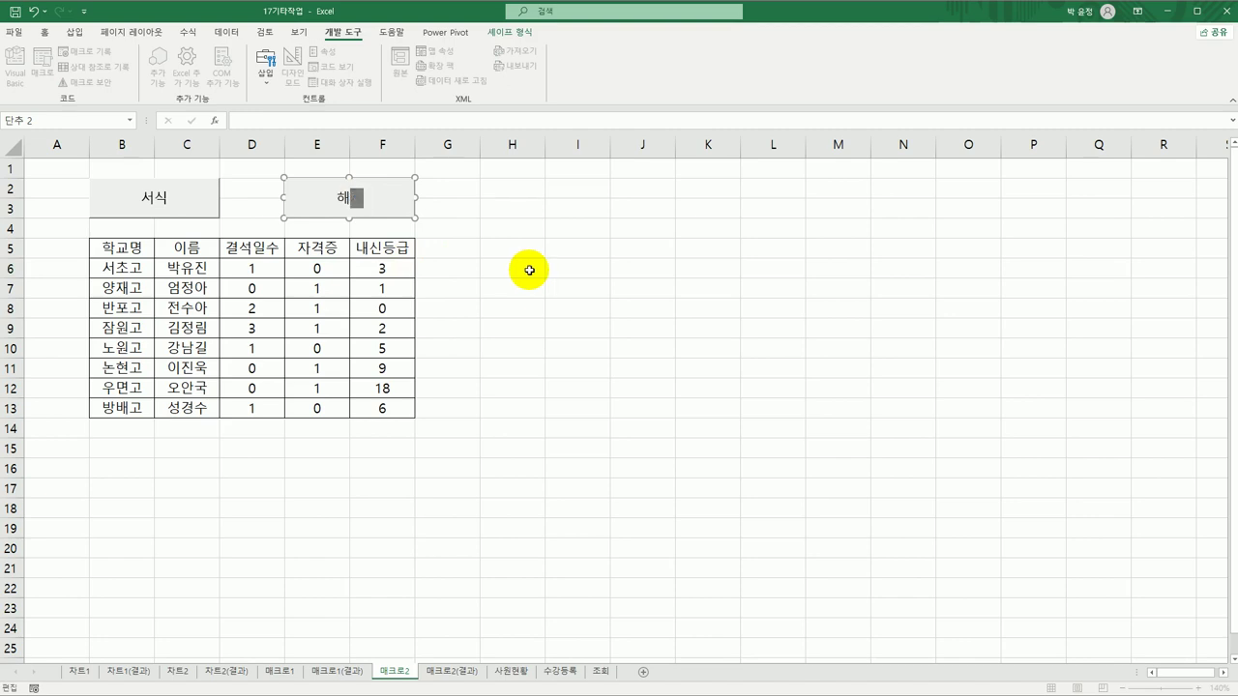
left_click(530, 270)
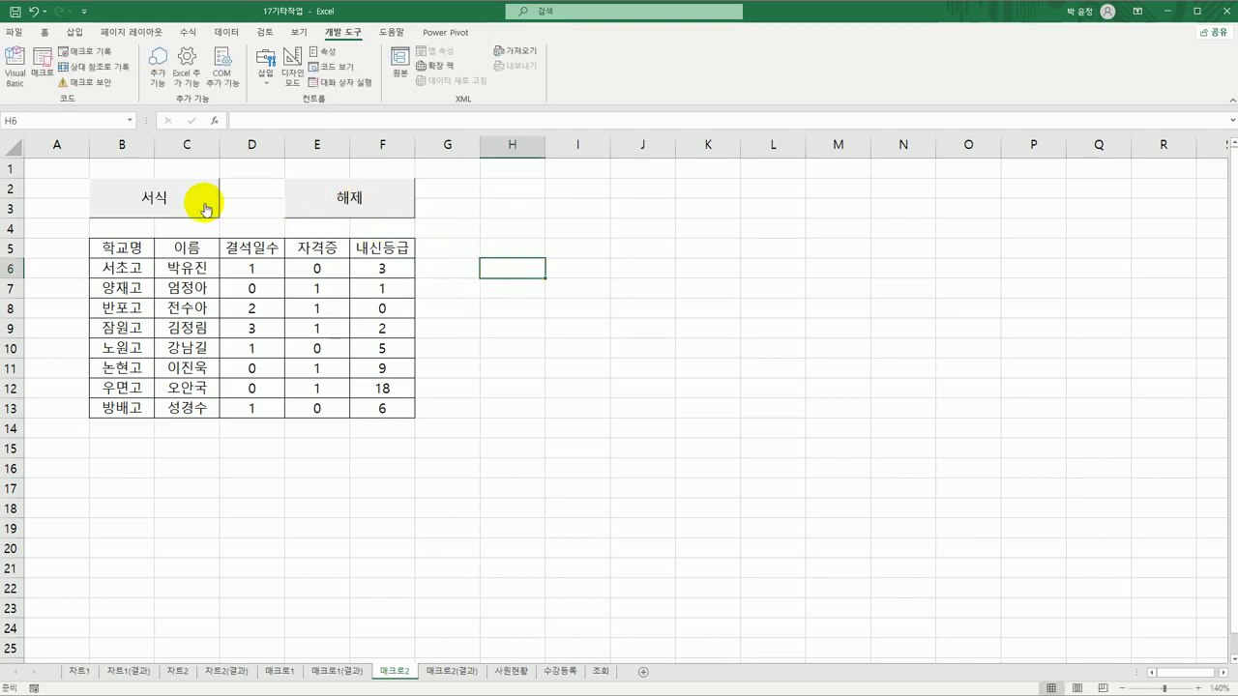
Test both macro buttons on the 매크로2 sheet by running 서식, 해제 and 서식 again on the 자격증 values
left_click(165, 208)
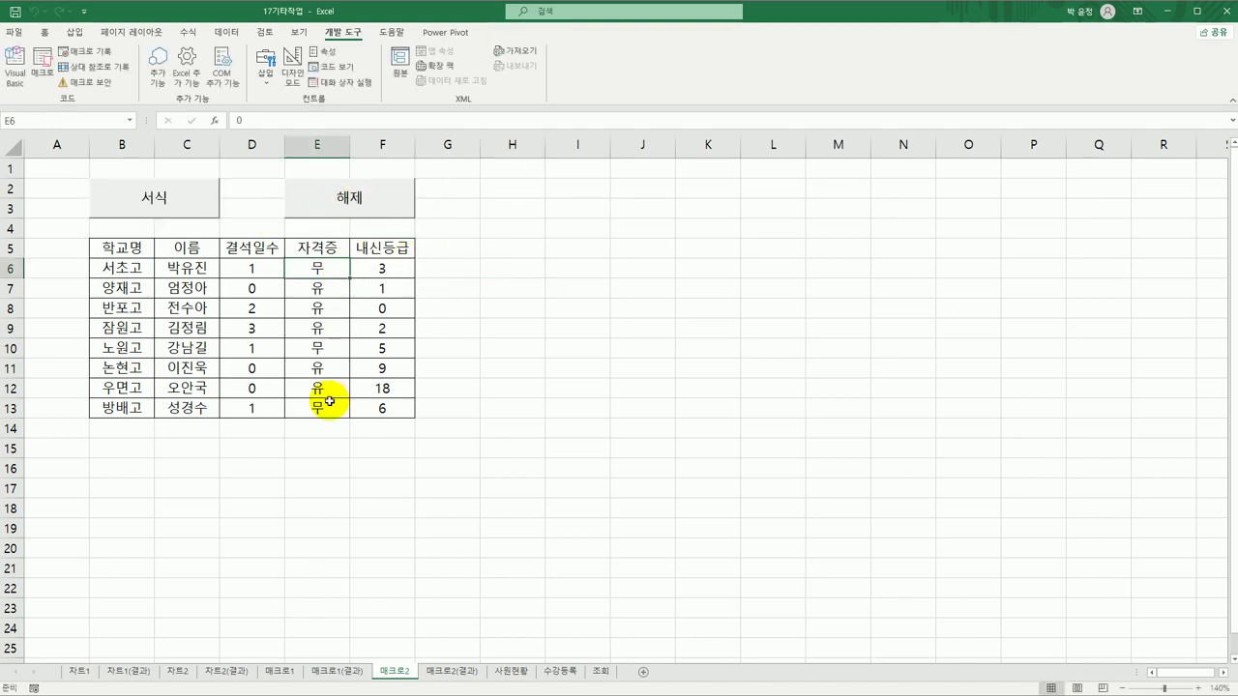
left_click(359, 208)
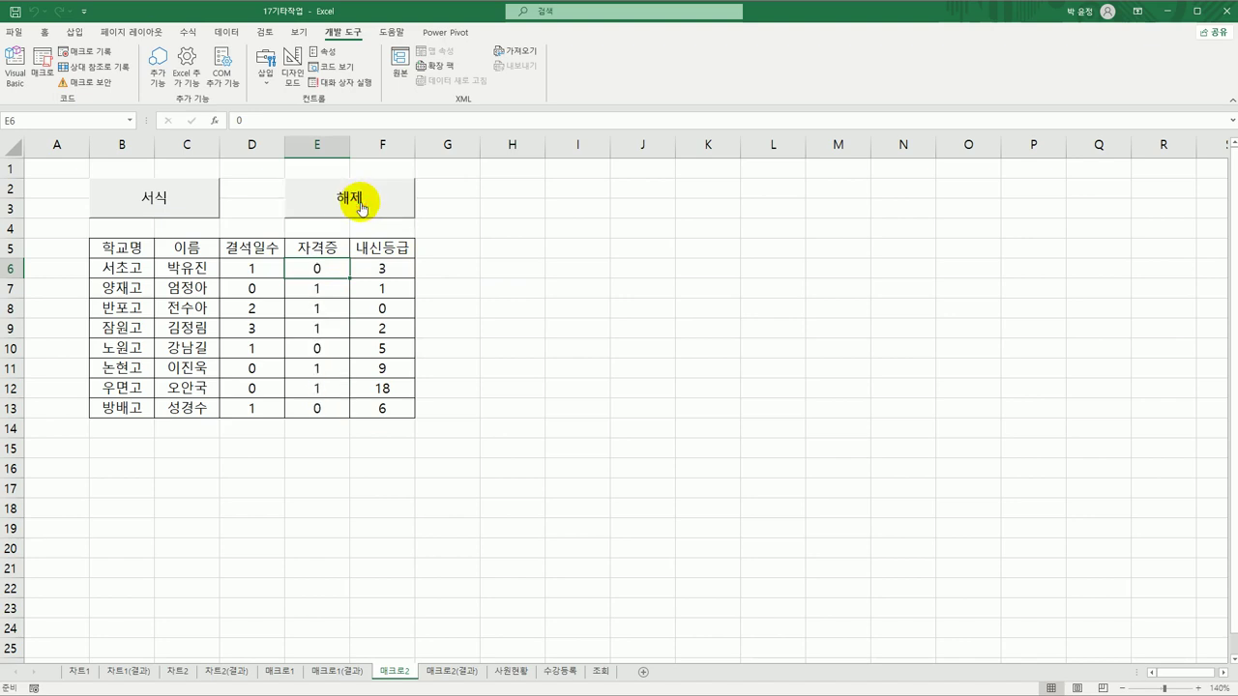
left_click(214, 205)
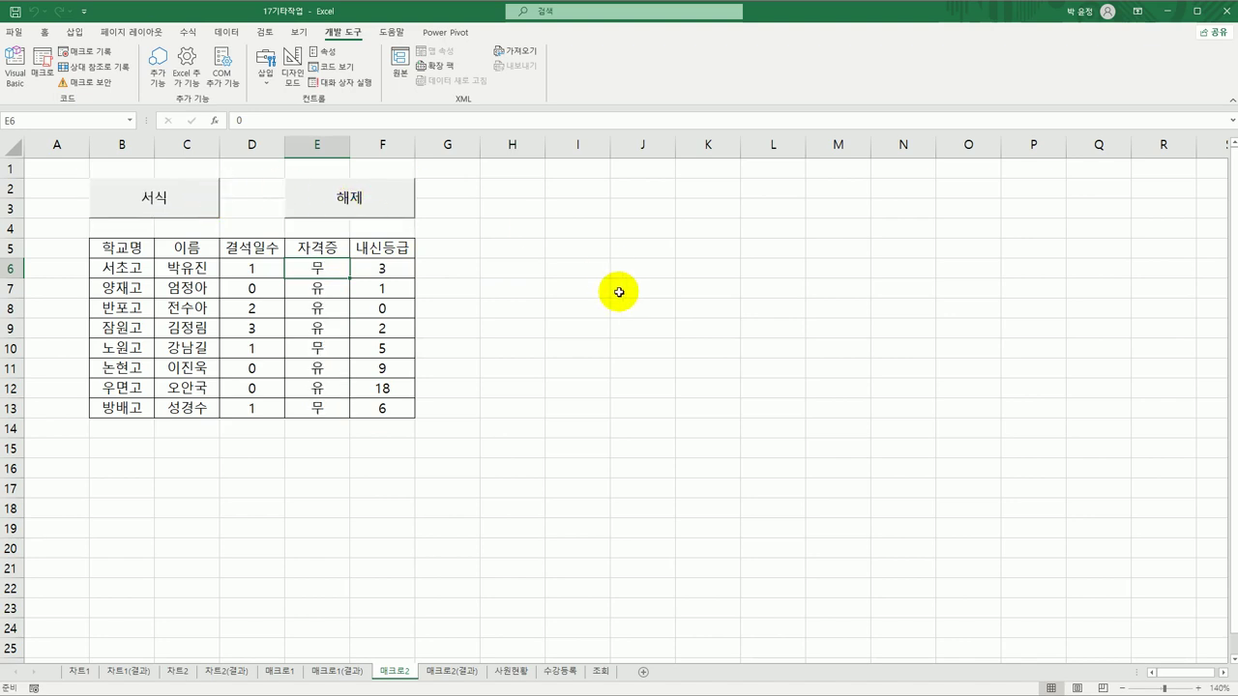
left_click(619, 291)
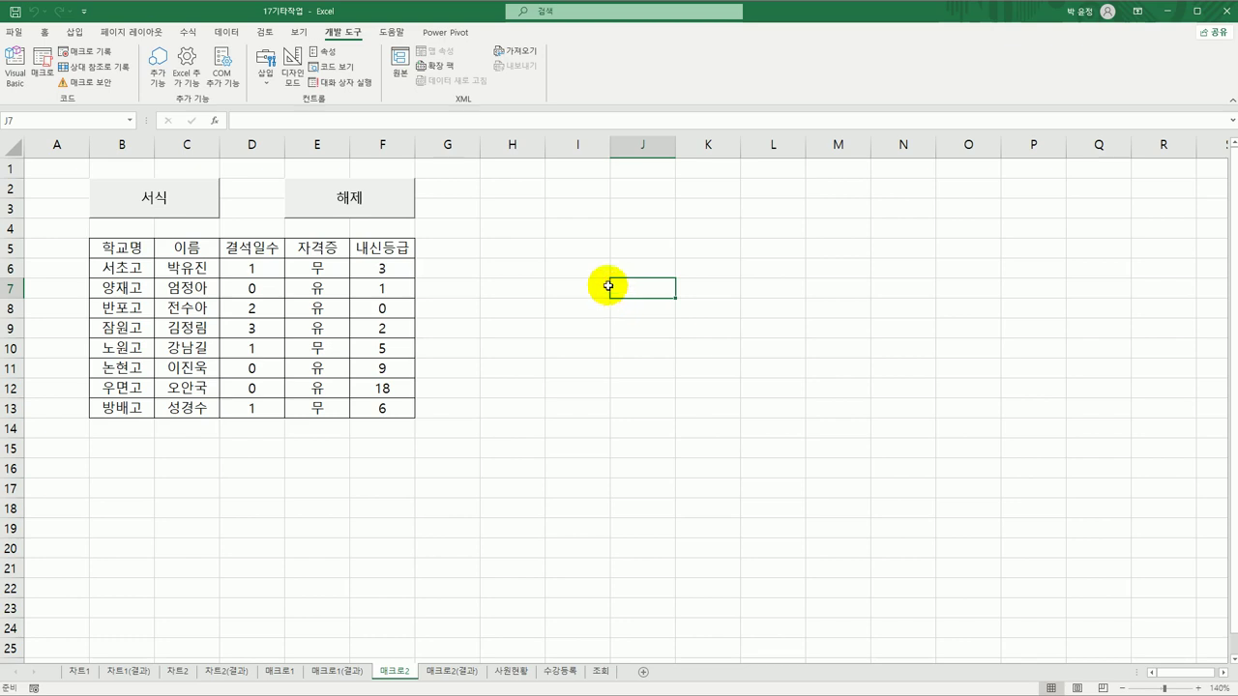
left_click(600, 261)
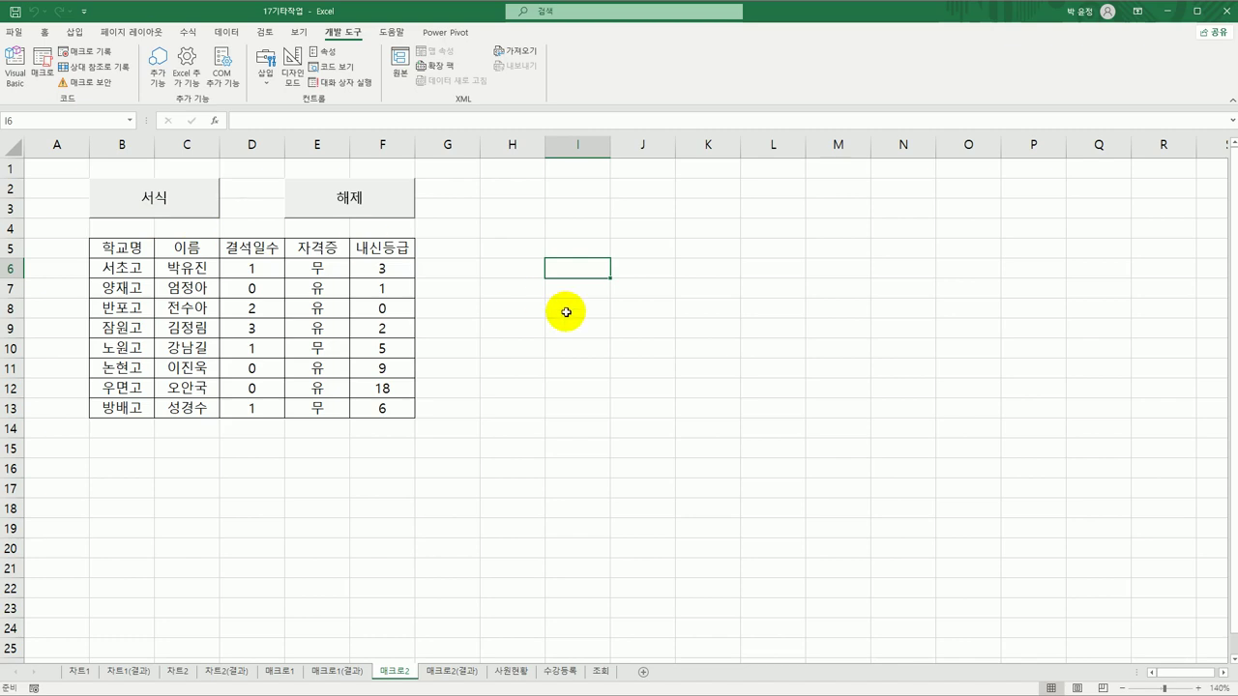
left_click(493, 353)
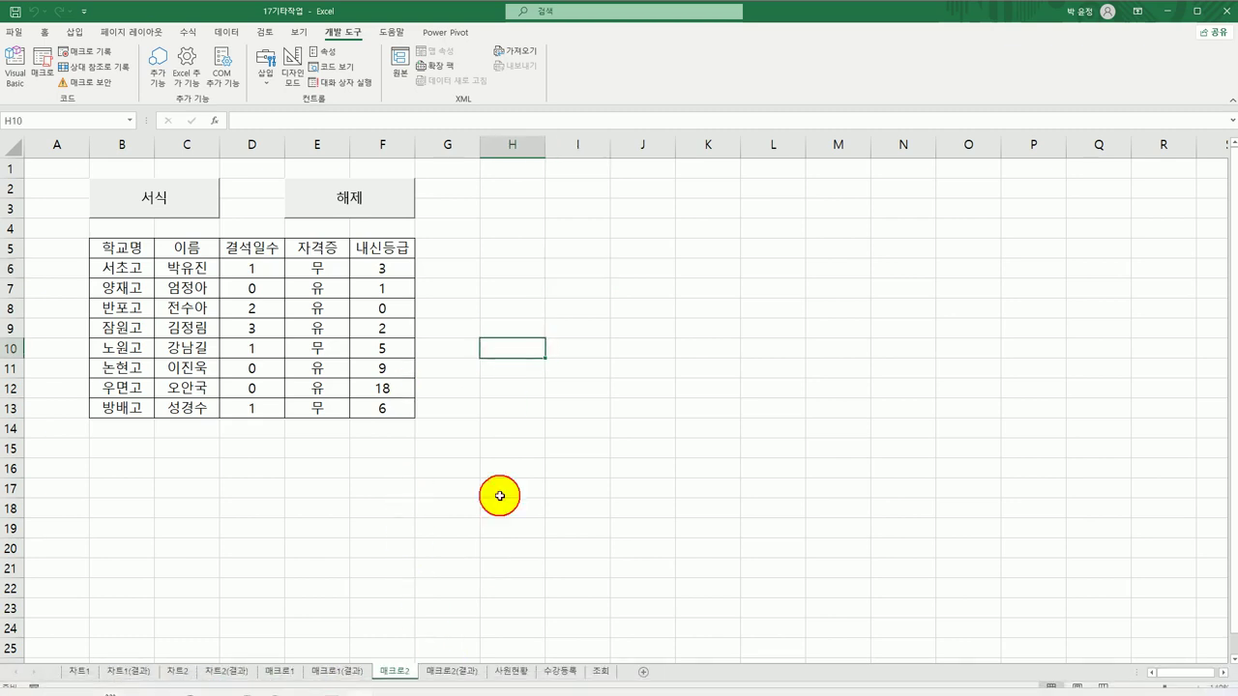
Run the 서식 macro on the 매크로2(결과) sheet and compare its table with the one on the 매크로2 sheet
left_click(451, 670)
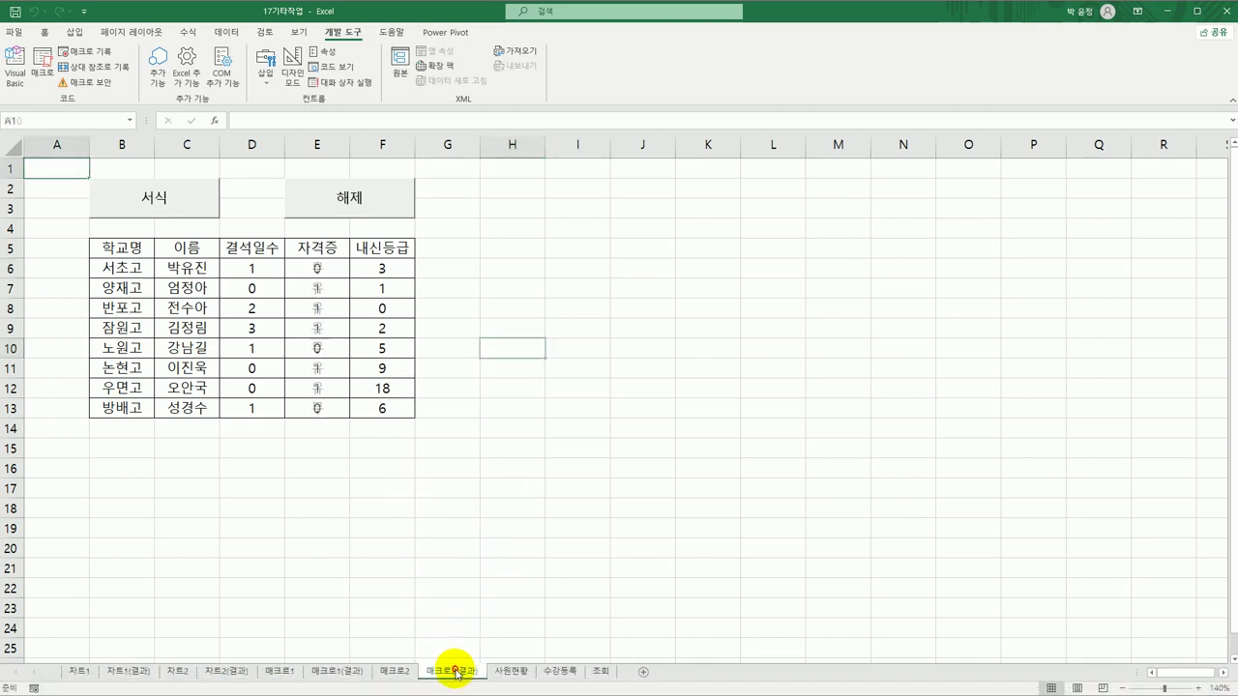
left_click(197, 217)
left_click(397, 670)
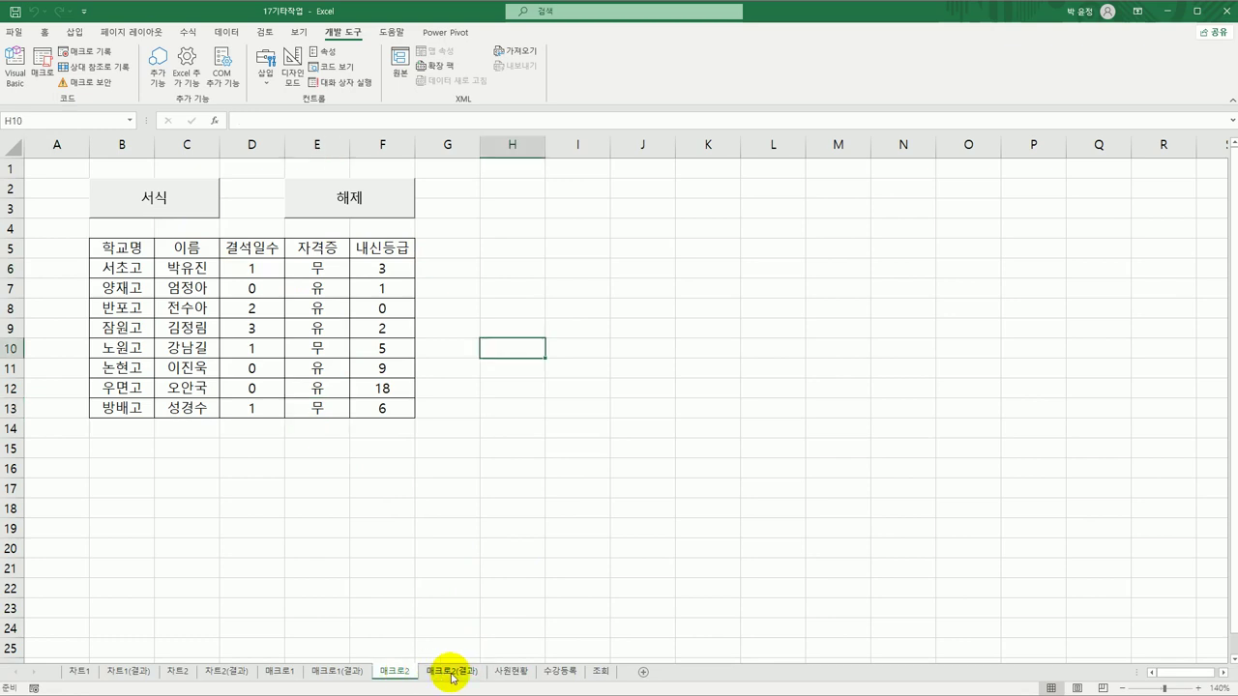
left_click(452, 672)
left_click(399, 672)
left_click(450, 672)
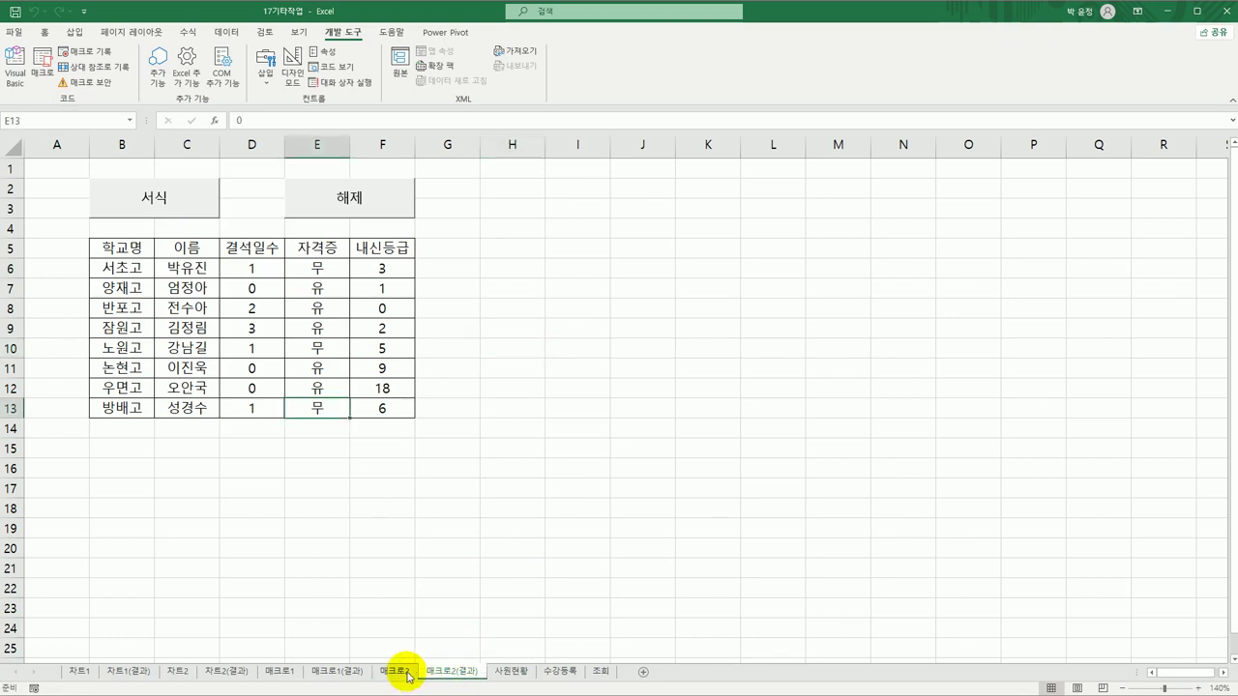
left_click(407, 674)
left_click(589, 538)
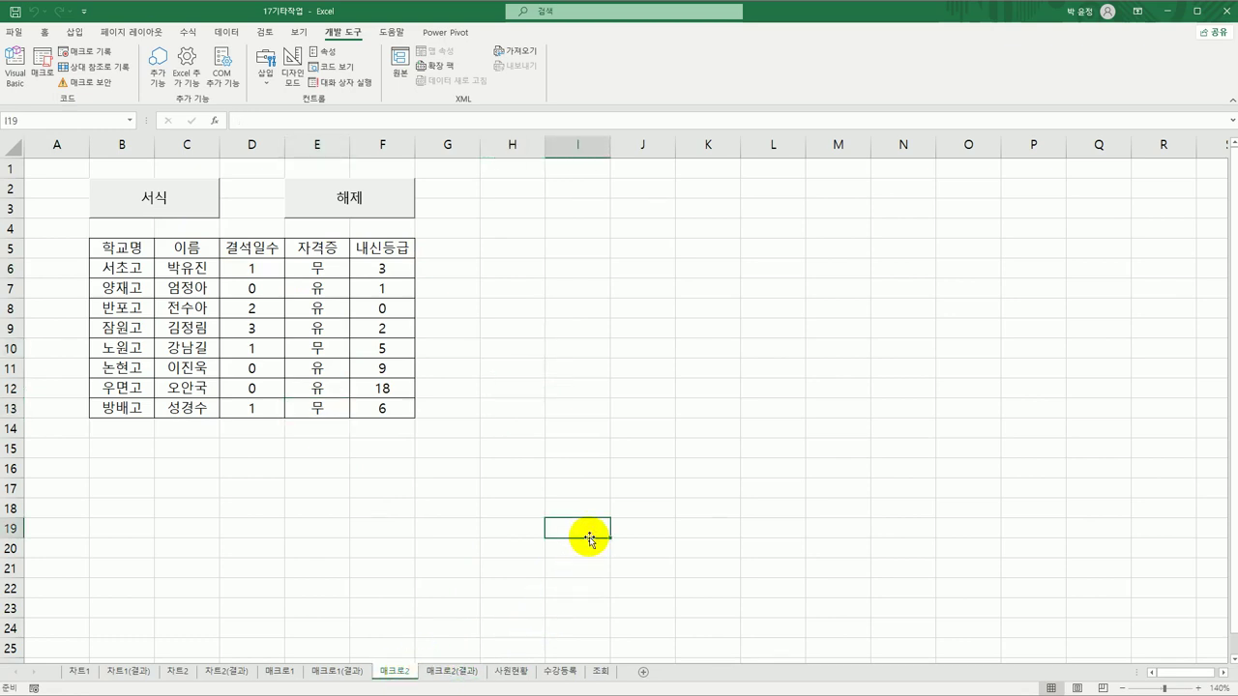